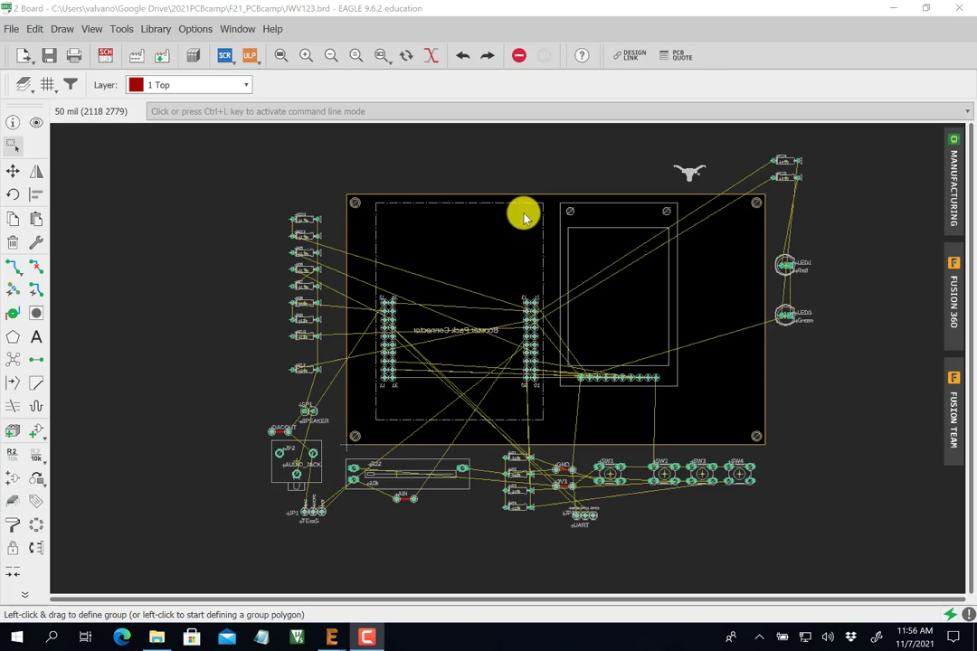
# Make the tValues and bValues layers visible in the board's layer settings.
pyautogui.click(90, 28)
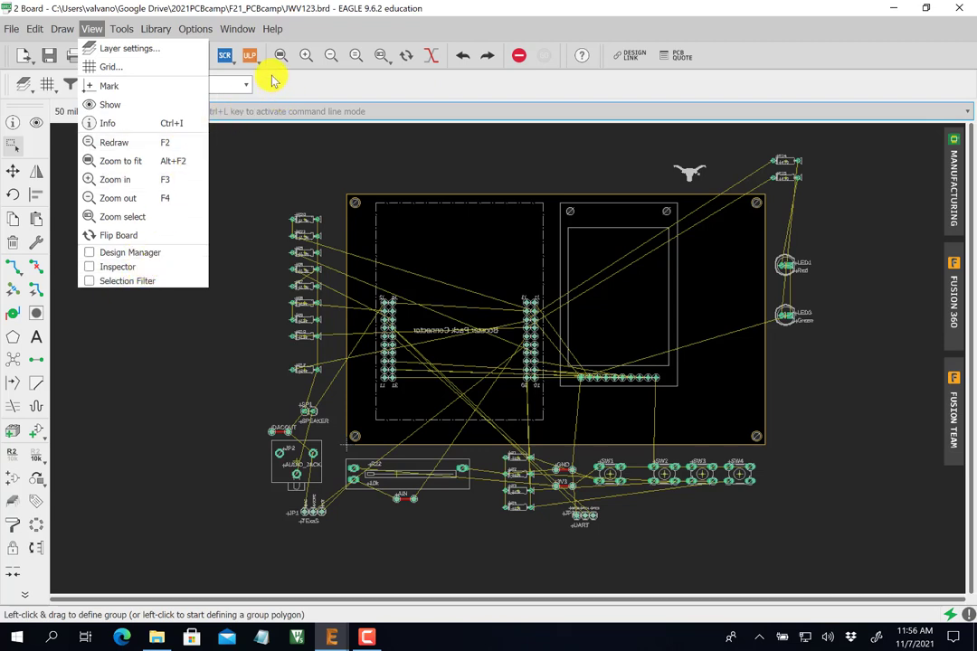
pyautogui.moveTo(129, 32)
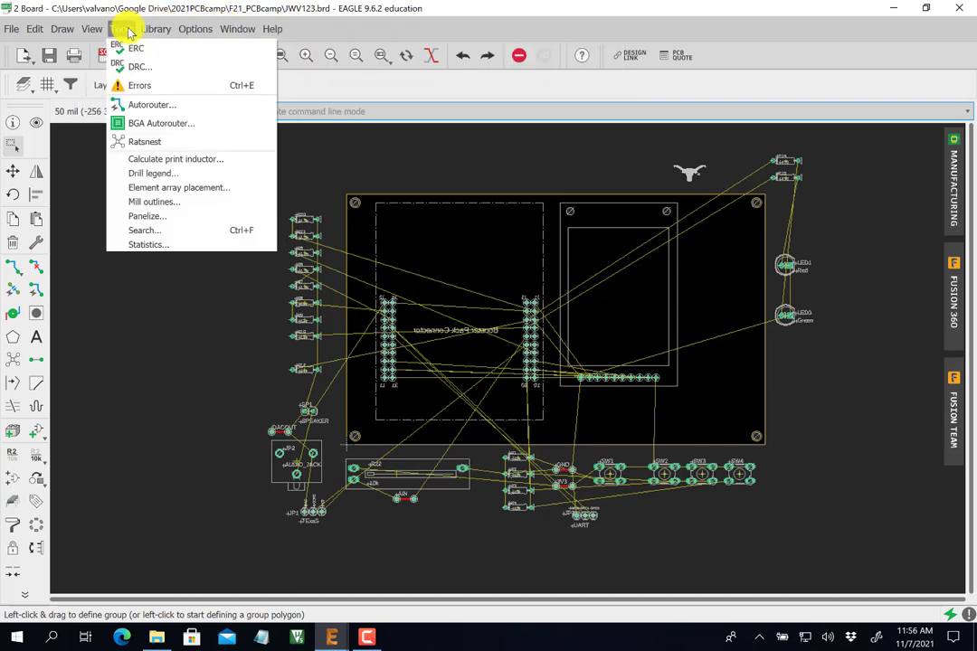
pyautogui.moveTo(88, 29)
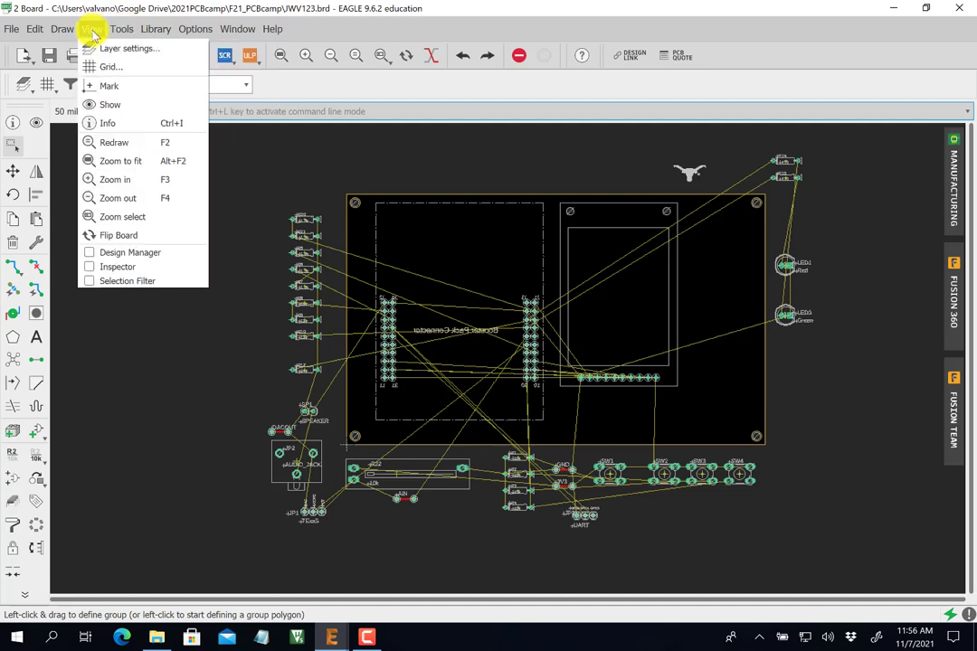
pyautogui.click(103, 49)
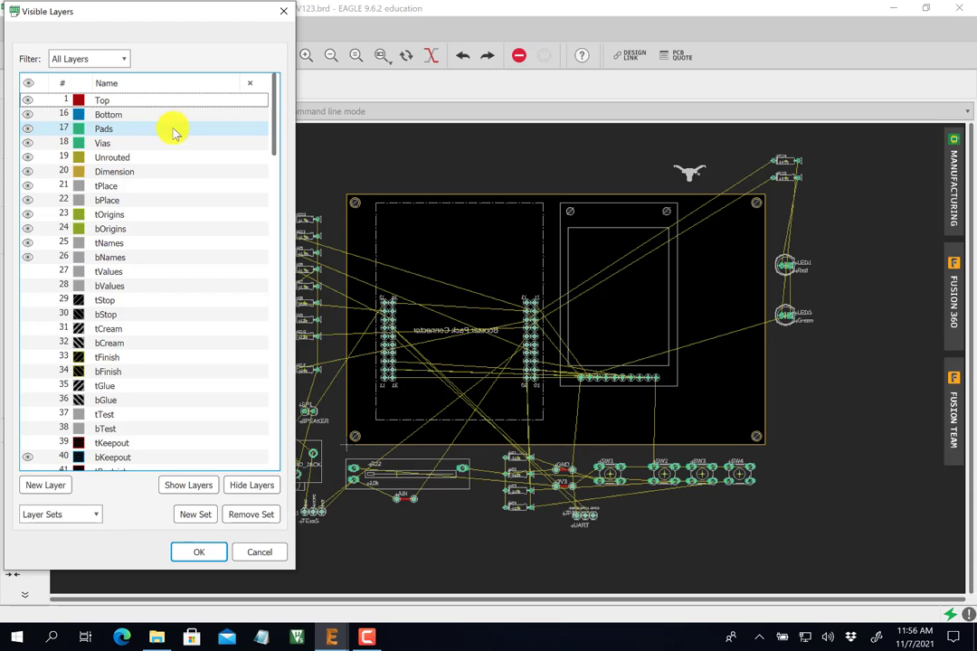
pyautogui.click(127, 102)
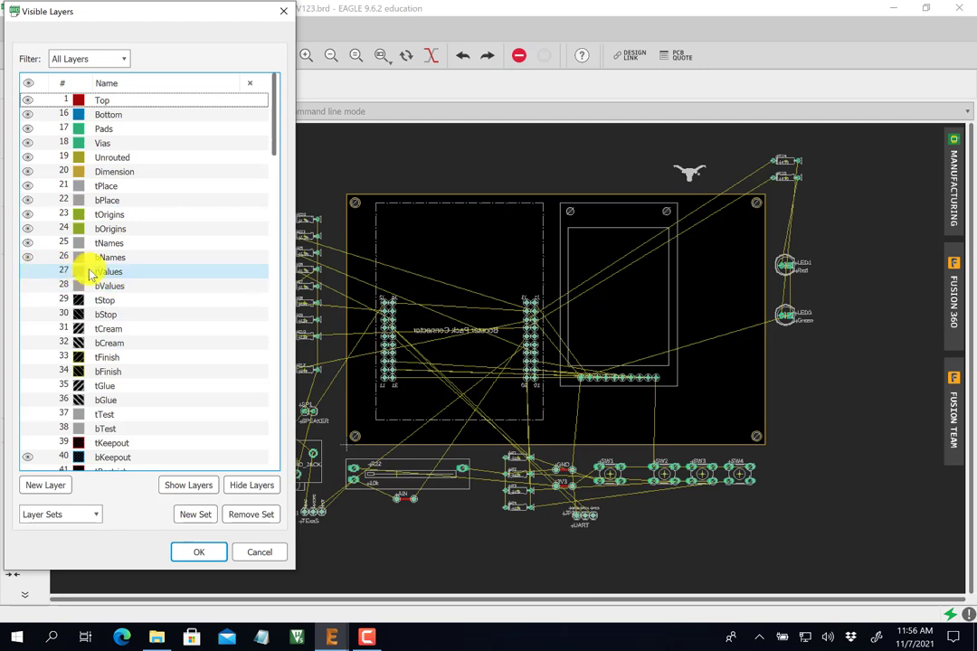
pyautogui.click(27, 271)
pyautogui.click(27, 285)
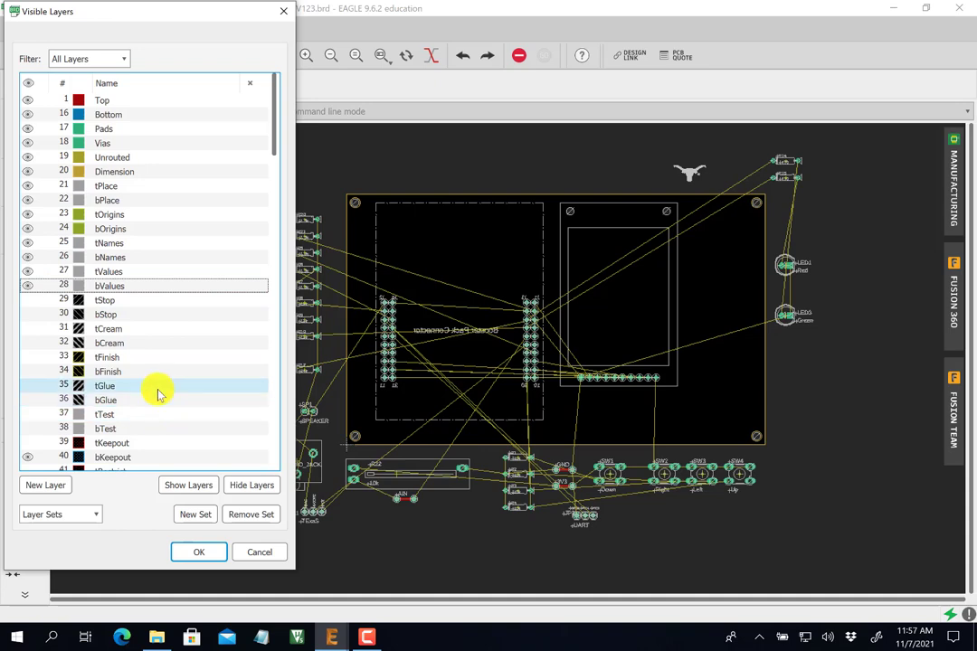
pyautogui.click(199, 553)
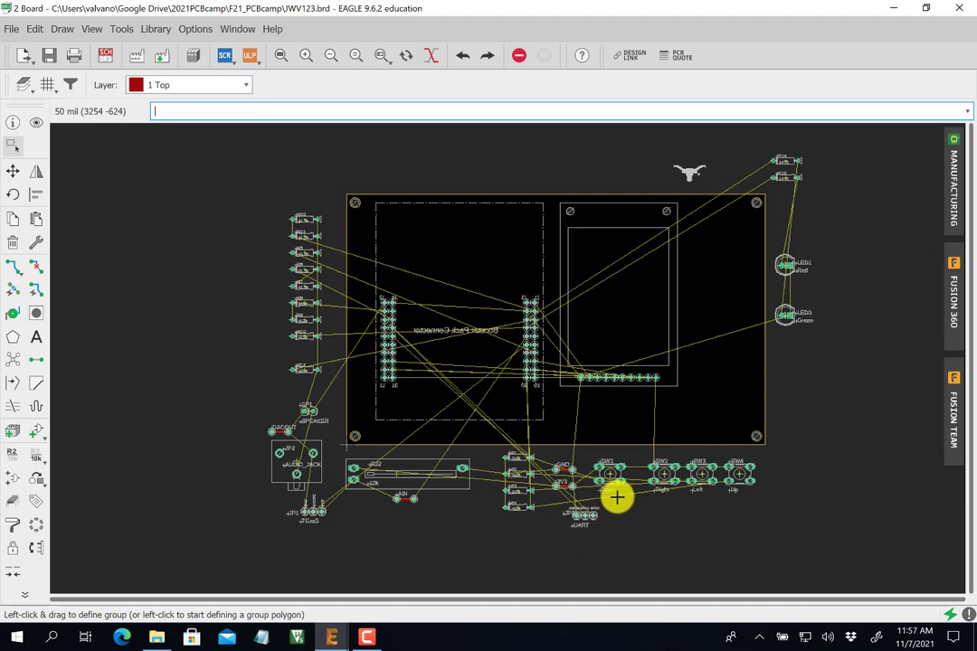
# Change the layer of SW1's value label "Down" to 25 tNames in its properties.
pyautogui.scroll(5, 616, 496)
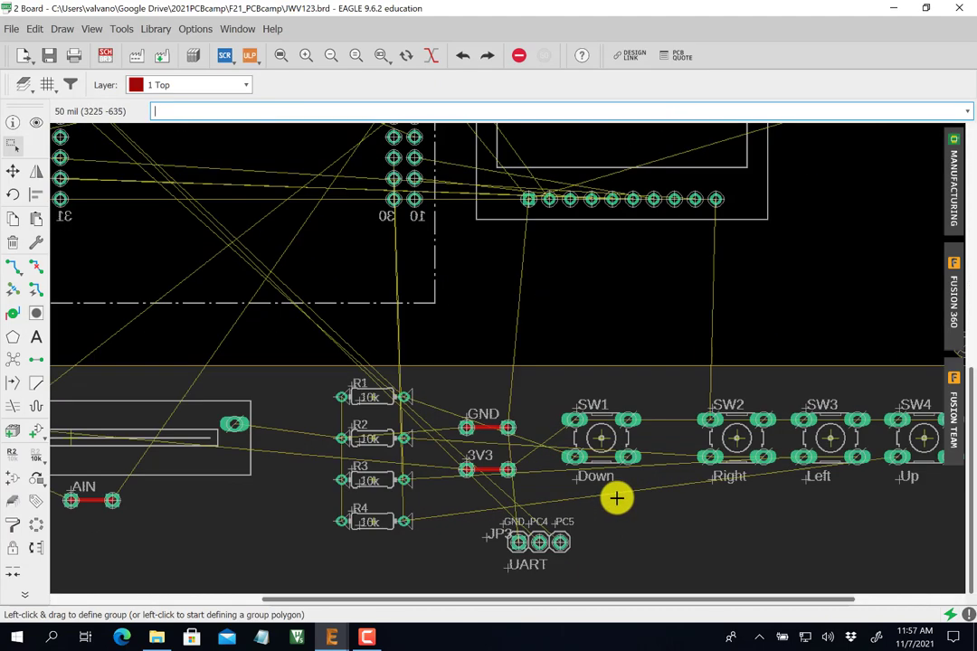
pyautogui.click(13, 121)
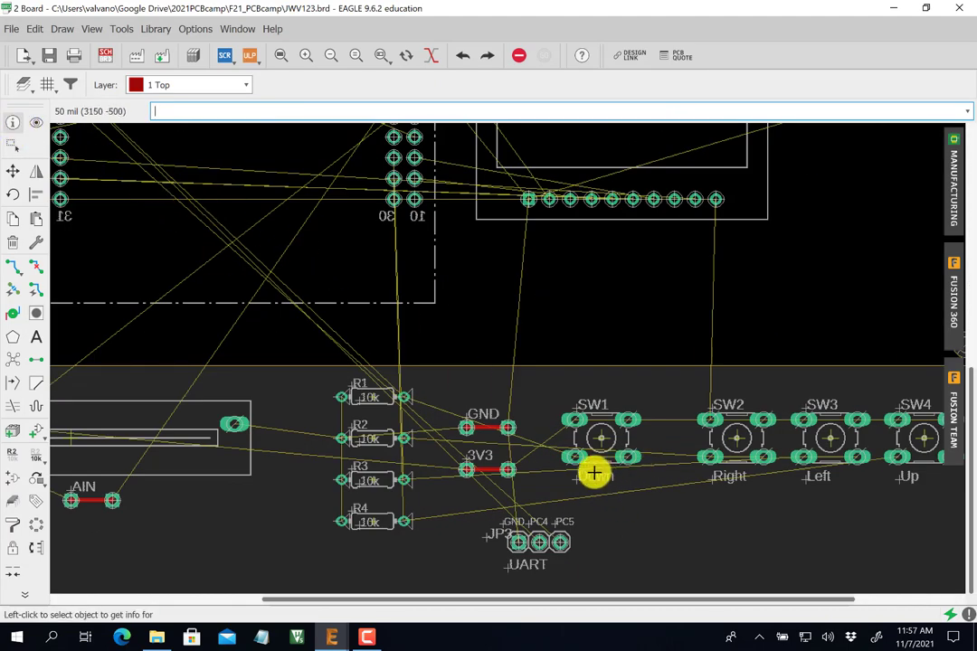
pyautogui.click(578, 482)
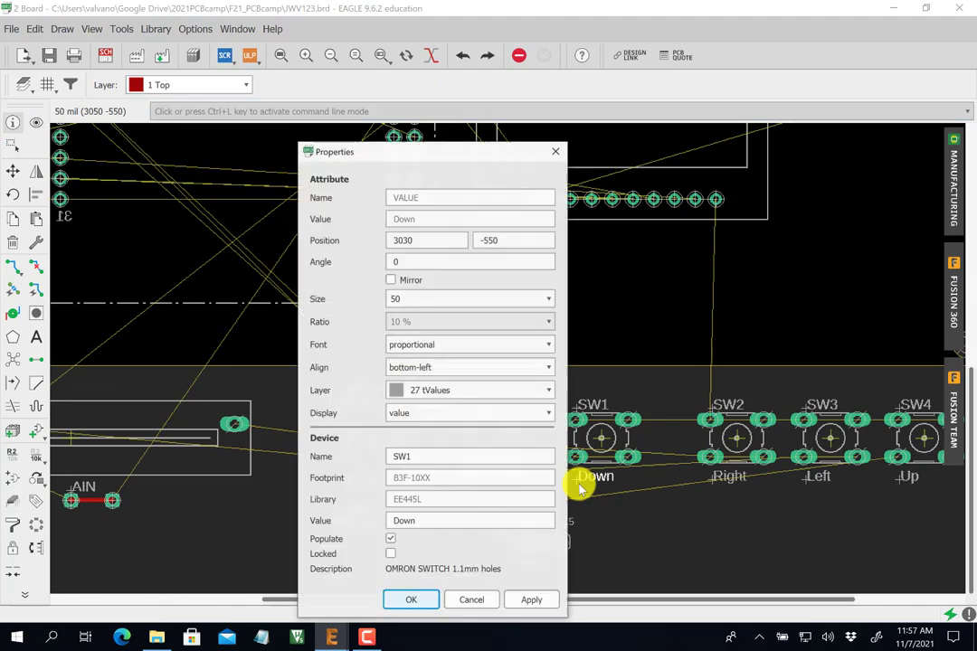
pyautogui.click(448, 392)
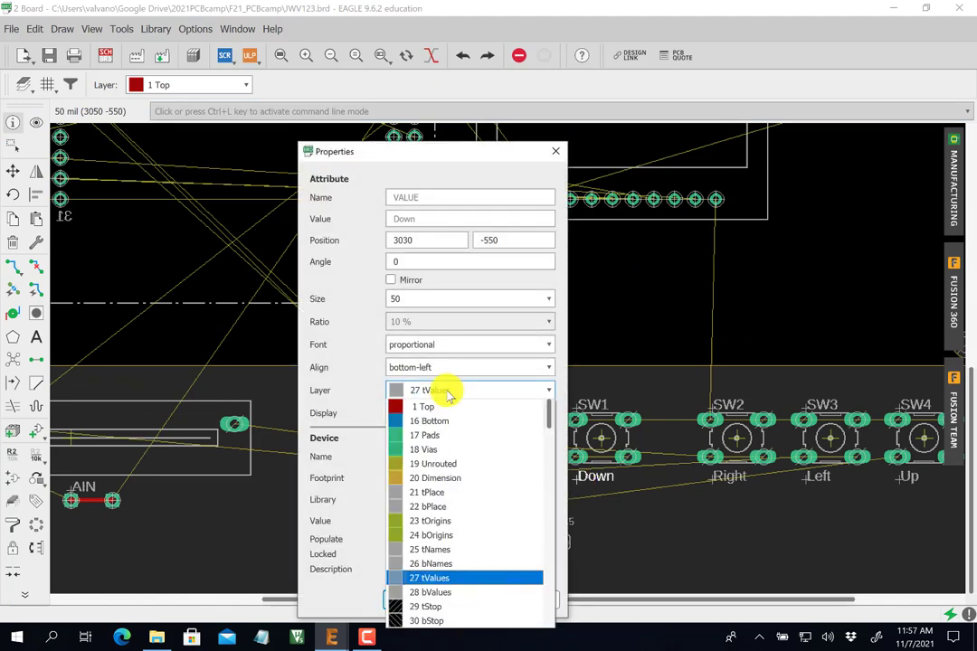
pyautogui.click(463, 549)
pyautogui.click(420, 598)
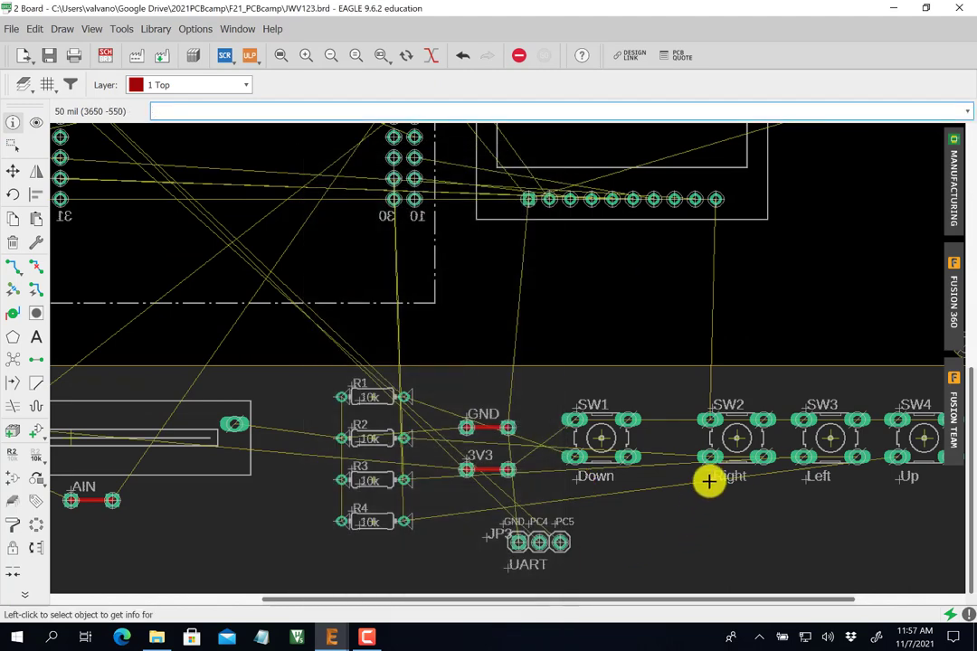
# Change the layer of SW2's value label "Right" to 25 tNames.
pyautogui.click(709, 481)
pyautogui.rightClick(711, 477)
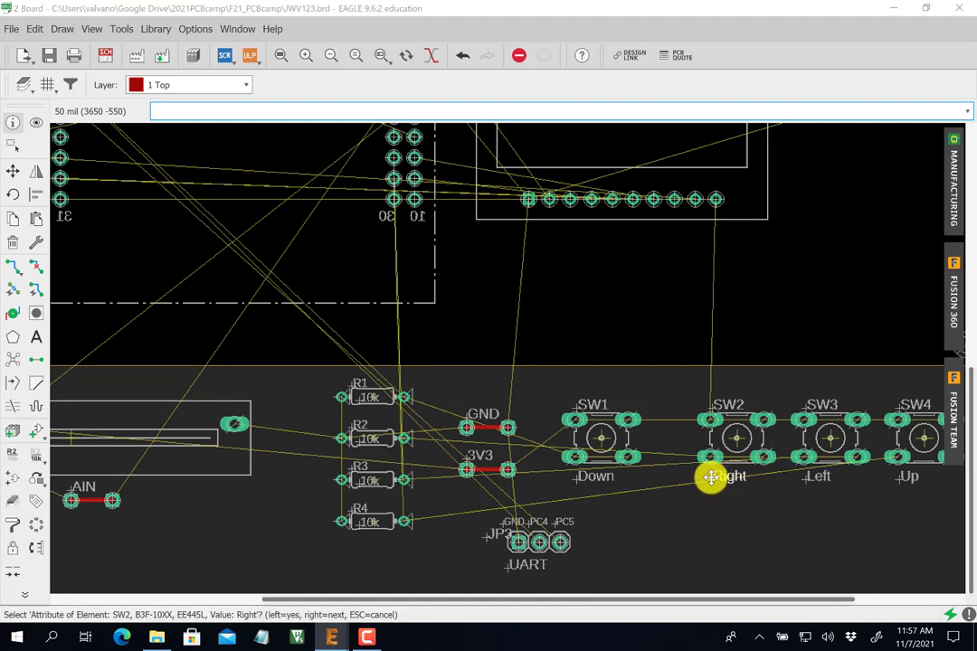
pyautogui.click(711, 477)
pyautogui.click(579, 391)
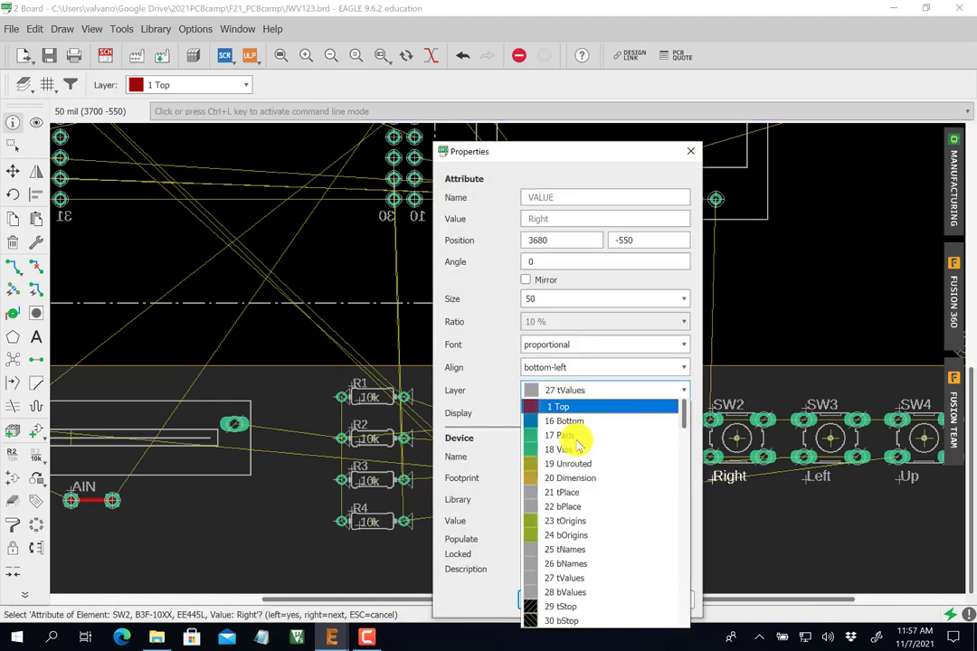
pyautogui.click(571, 549)
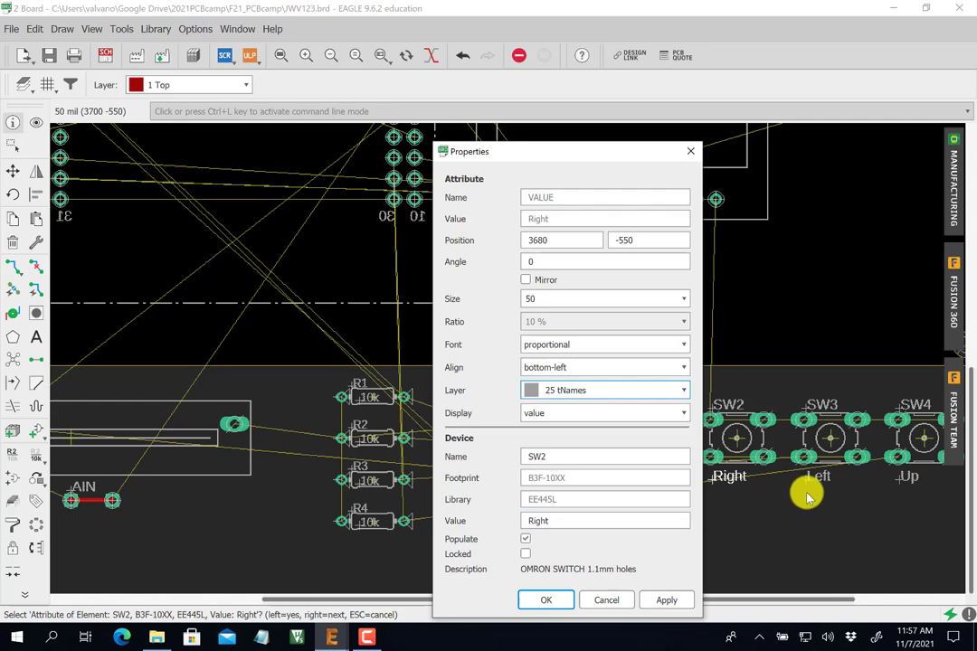
pyautogui.click(551, 600)
# Change the layer of SW3's value label "Left" to 25 tNames.
pyautogui.click(806, 481)
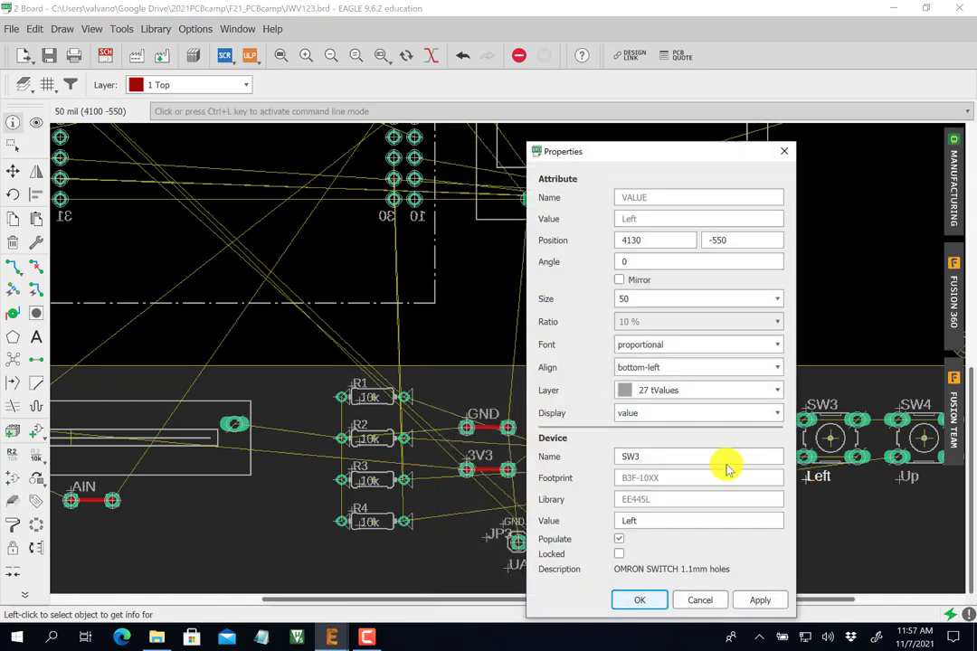
pyautogui.click(670, 391)
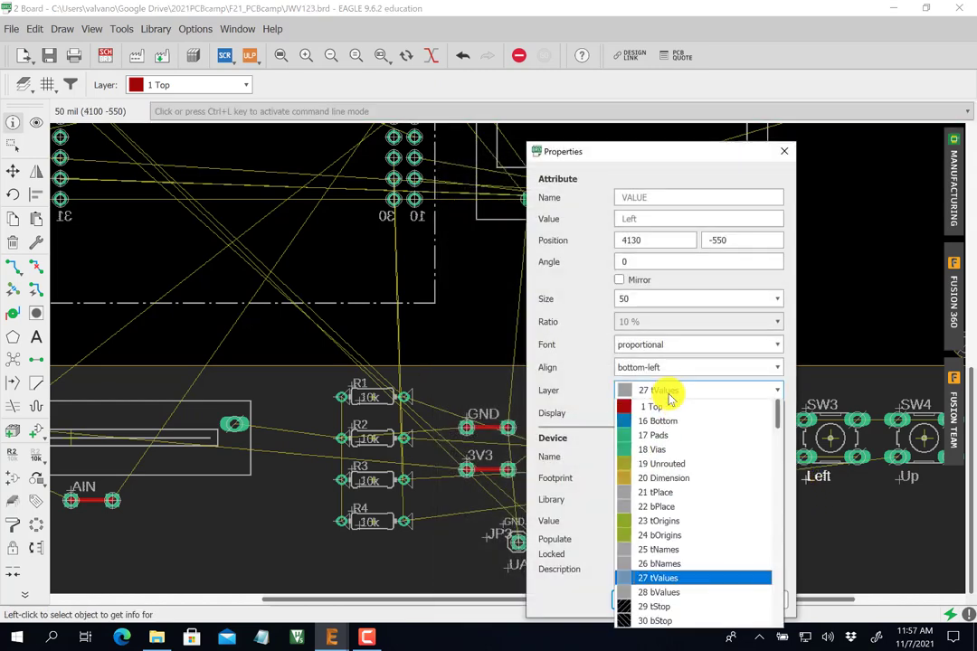
pyautogui.click(659, 549)
pyautogui.click(638, 601)
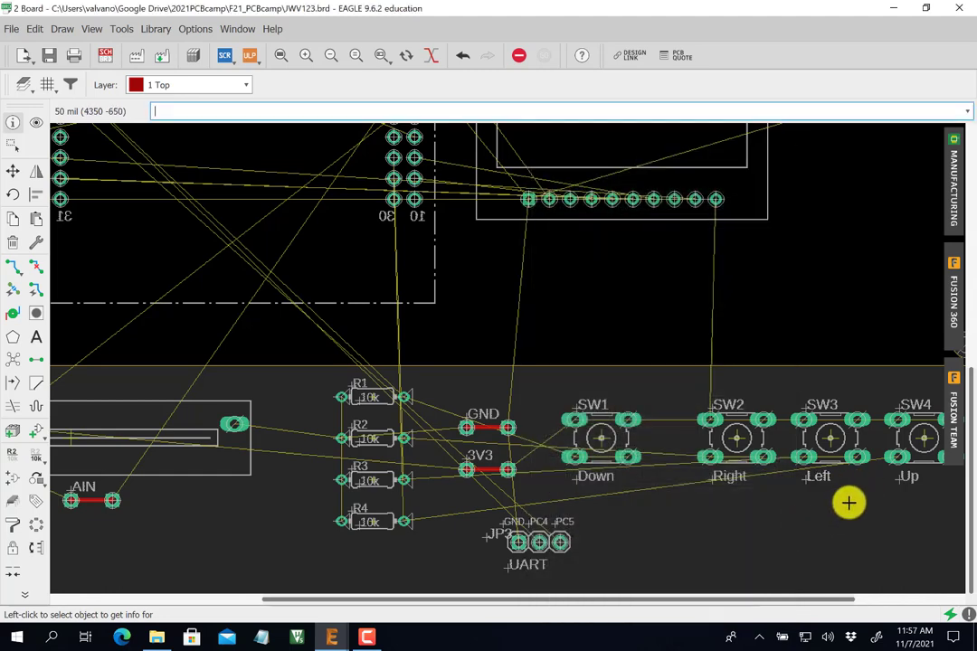
# Change the layer of SW4's value label "Up" to 25 tNames.
pyautogui.click(896, 480)
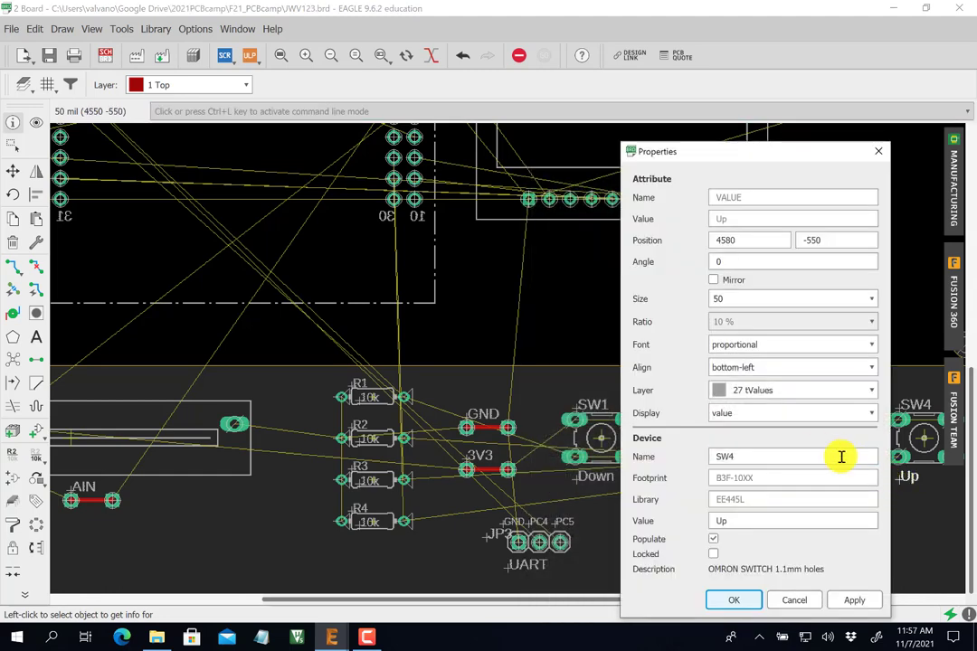
pyautogui.click(779, 390)
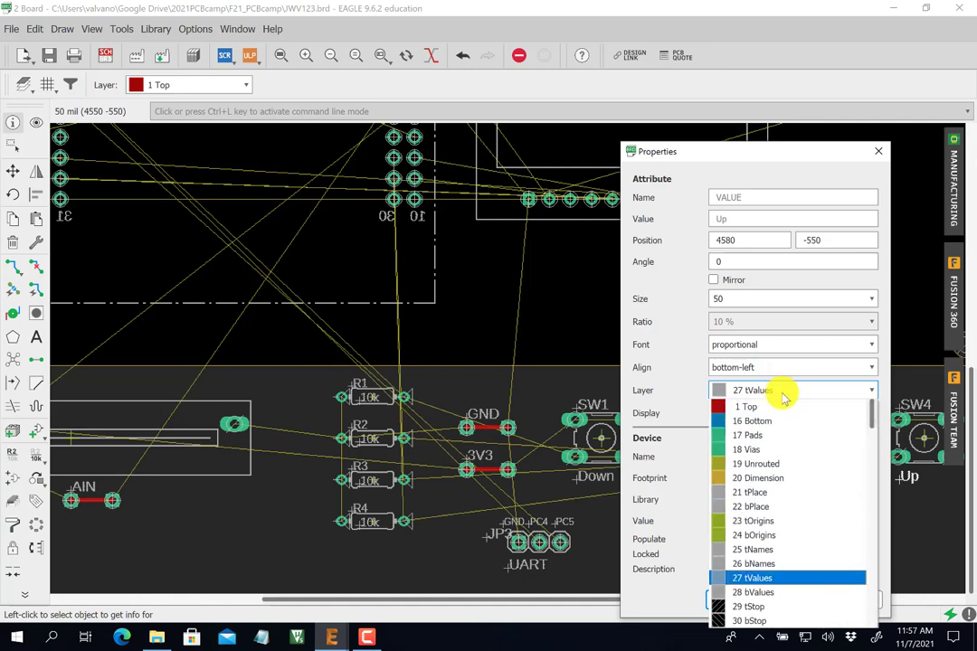
pyautogui.click(746, 549)
pyautogui.click(732, 600)
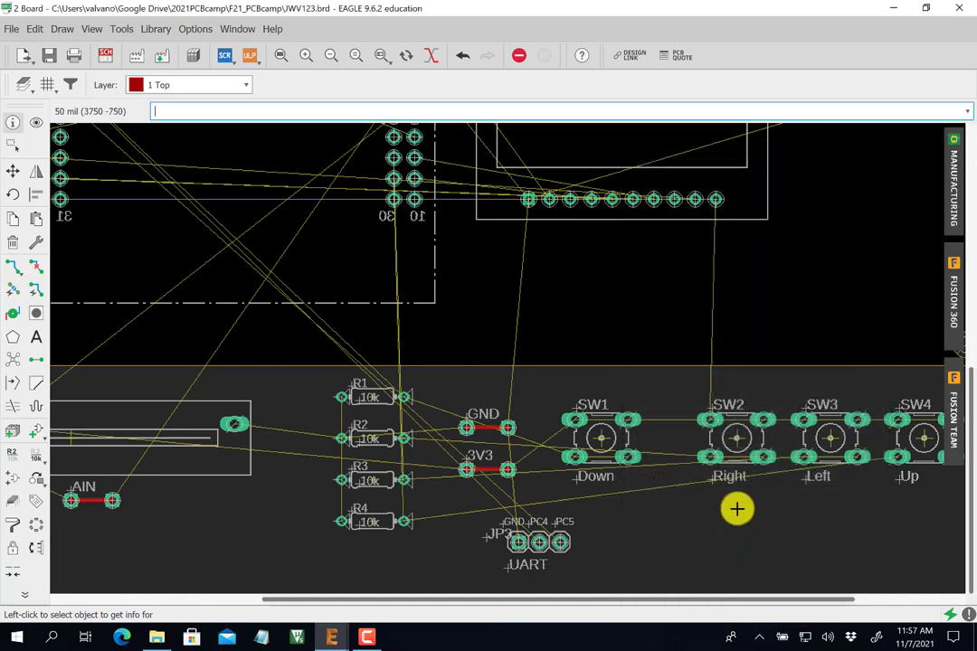
# Check which layer LED1's value label "Red" is on, leaving its properties unchanged.
pyautogui.moveTo(972, 412); pyautogui.dragTo(966, 239)
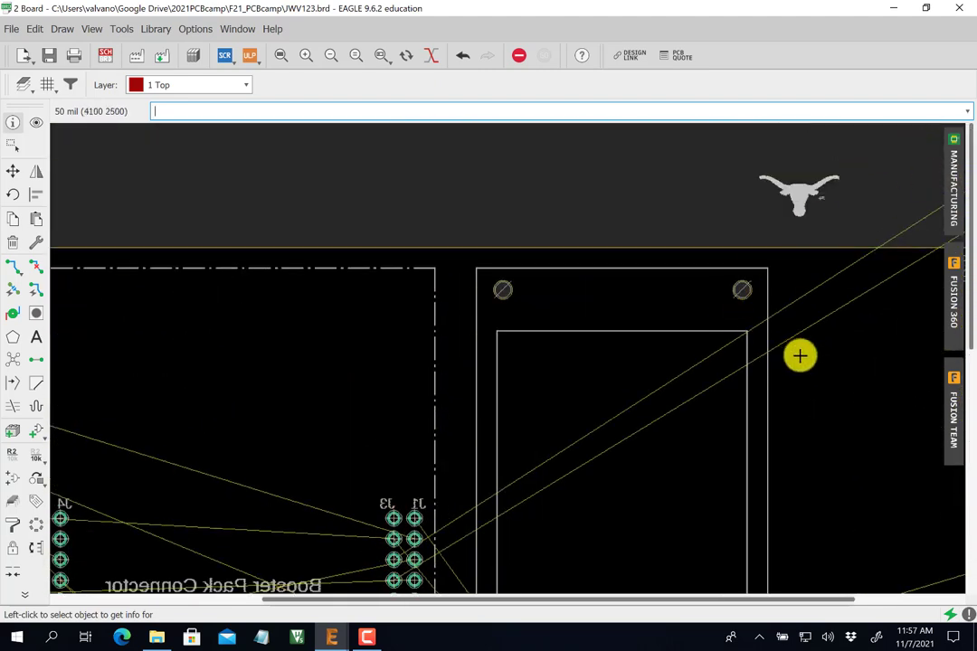
pyautogui.scroll(-3, 801, 353)
pyautogui.scroll(-1, 807, 362)
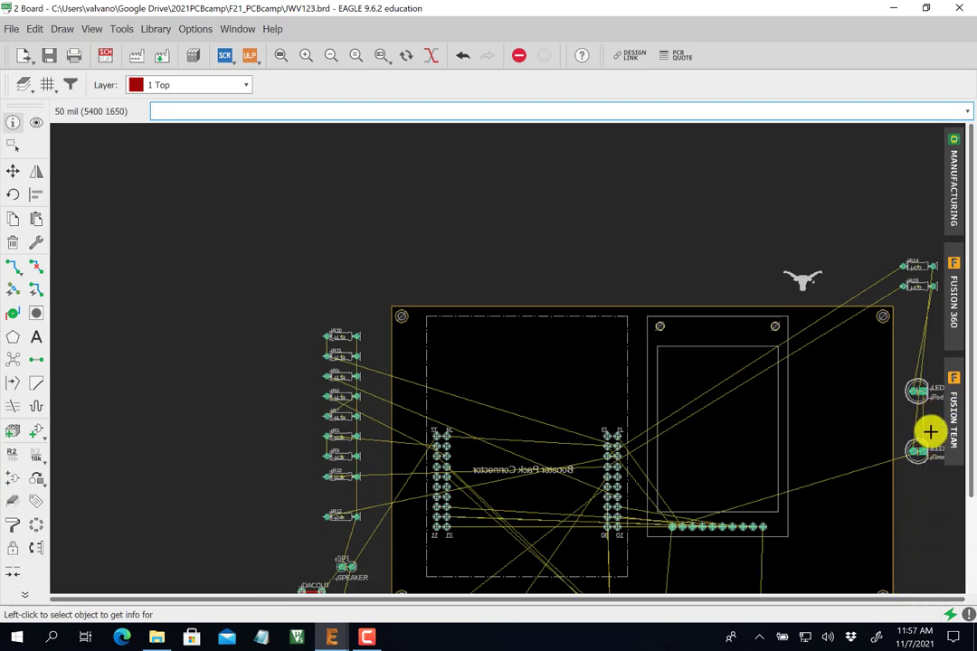
pyautogui.scroll(1, 933, 389)
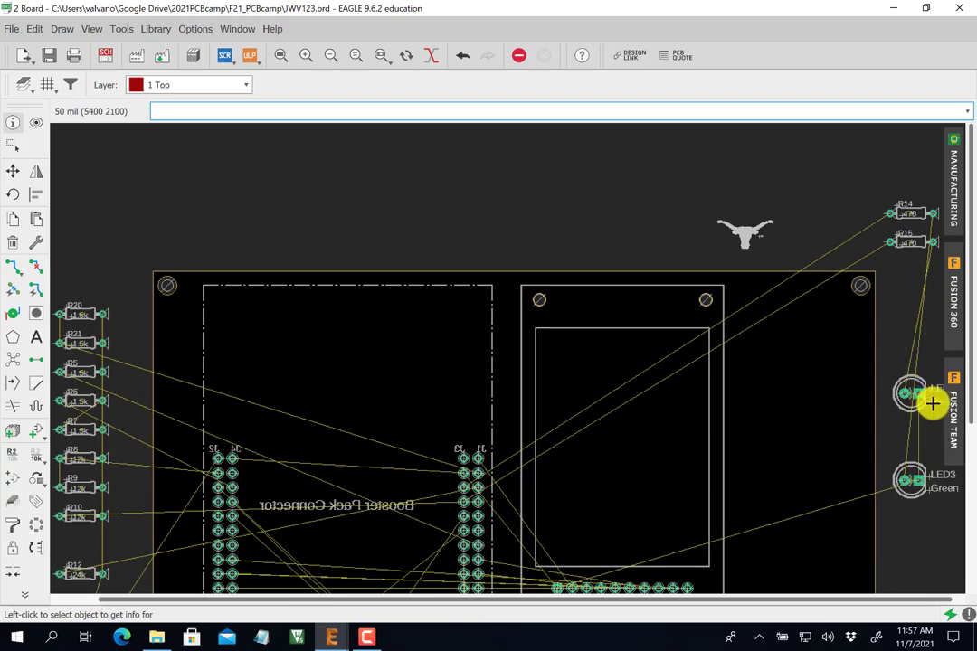
pyautogui.click(930, 400)
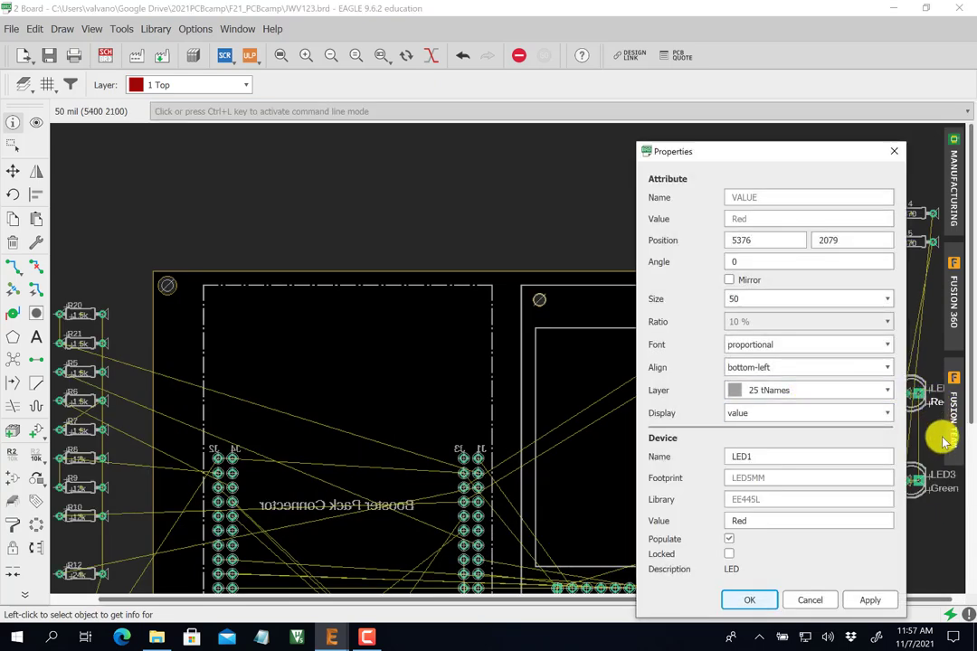
pyautogui.click(809, 600)
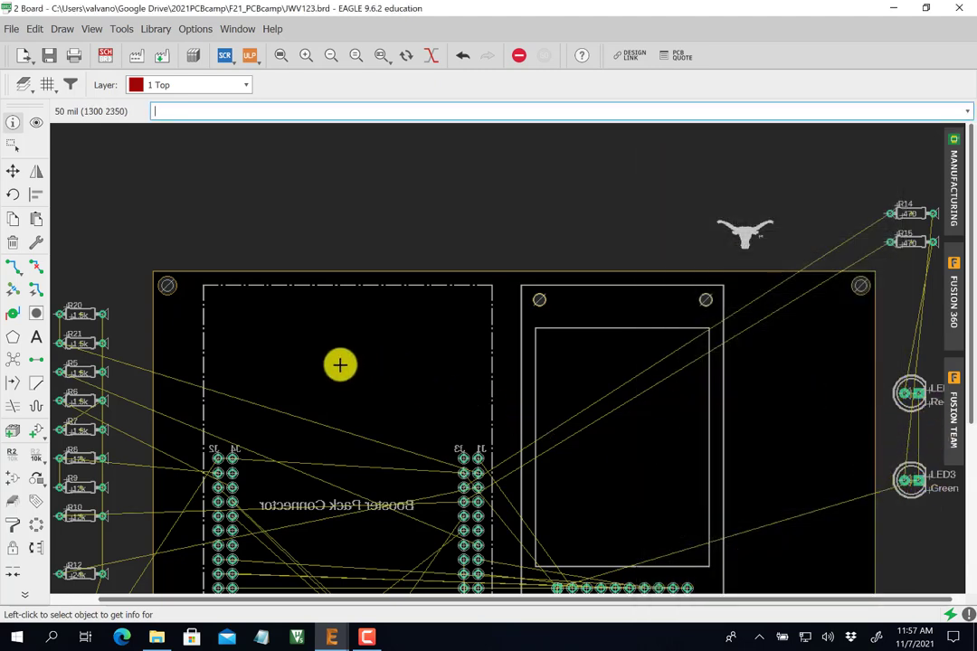
# Move the TM4C booster pack connector into the right half of the board outline and the ST7735 display into the left half.
pyautogui.scroll(-2, 375, 373)
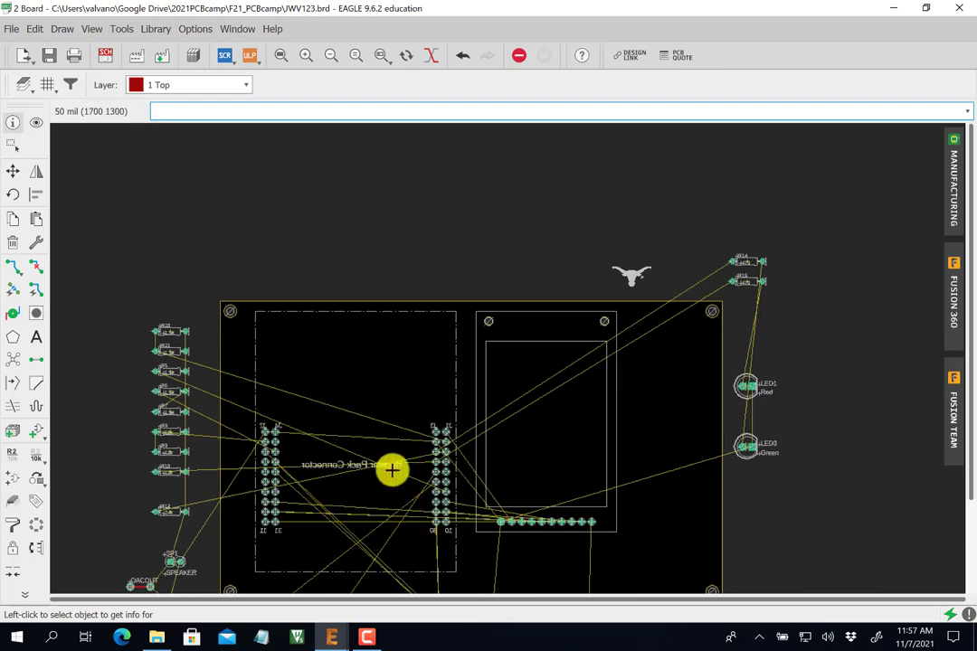
pyautogui.moveTo(969, 425); pyautogui.dragTo(961, 540)
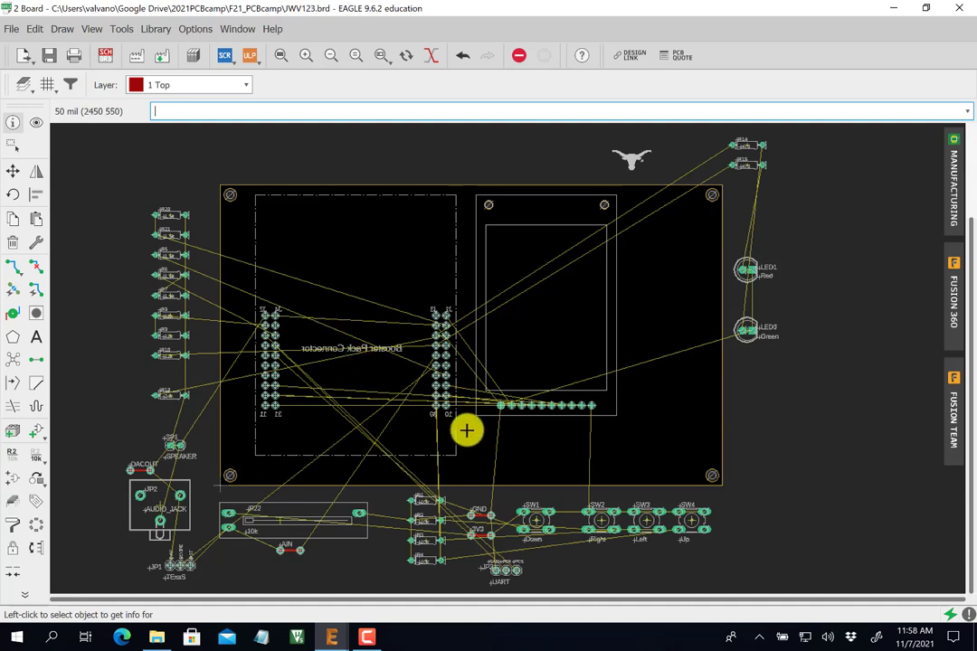
pyautogui.scroll(2, 462, 429)
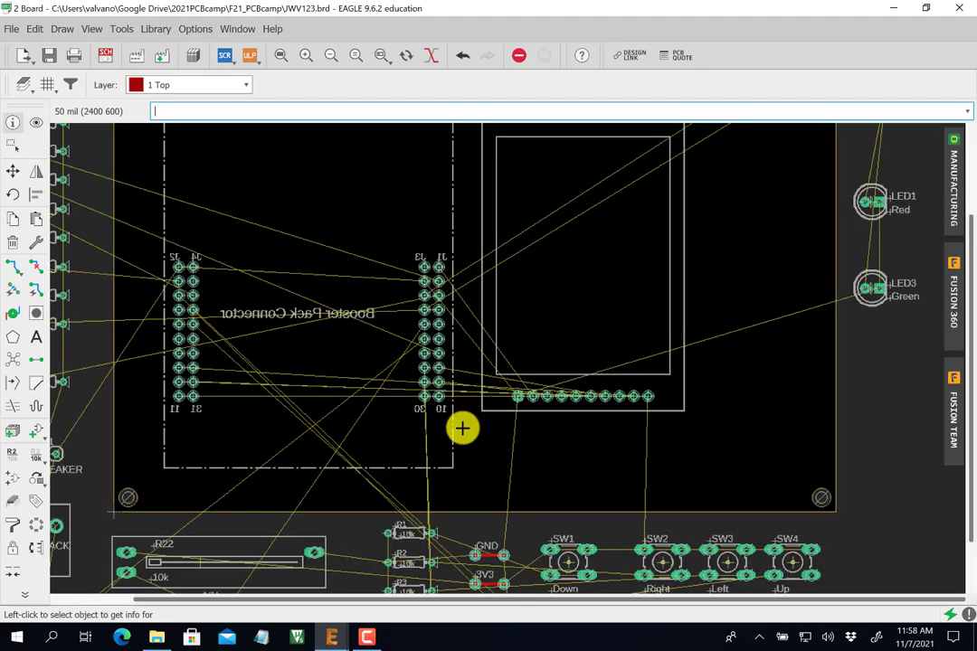
pyautogui.scroll(-1, 490, 409)
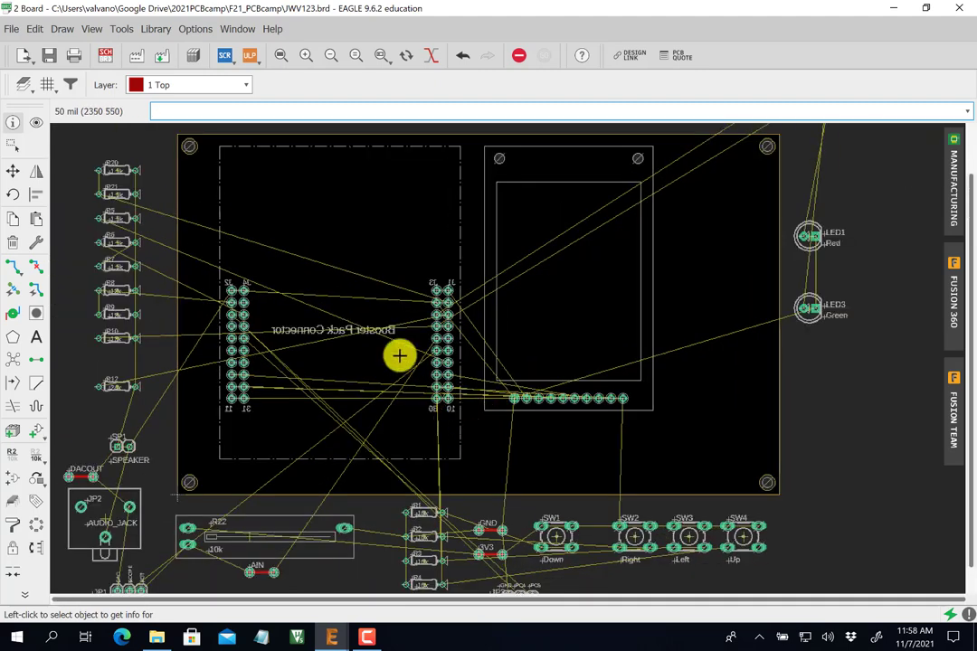
pyautogui.click(13, 175)
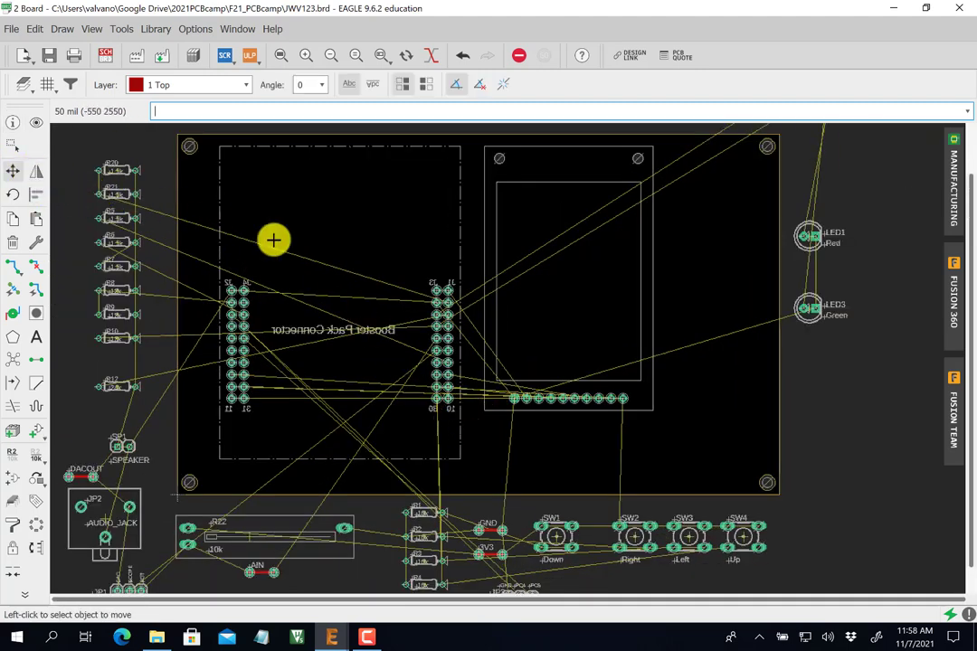
pyautogui.click(447, 398)
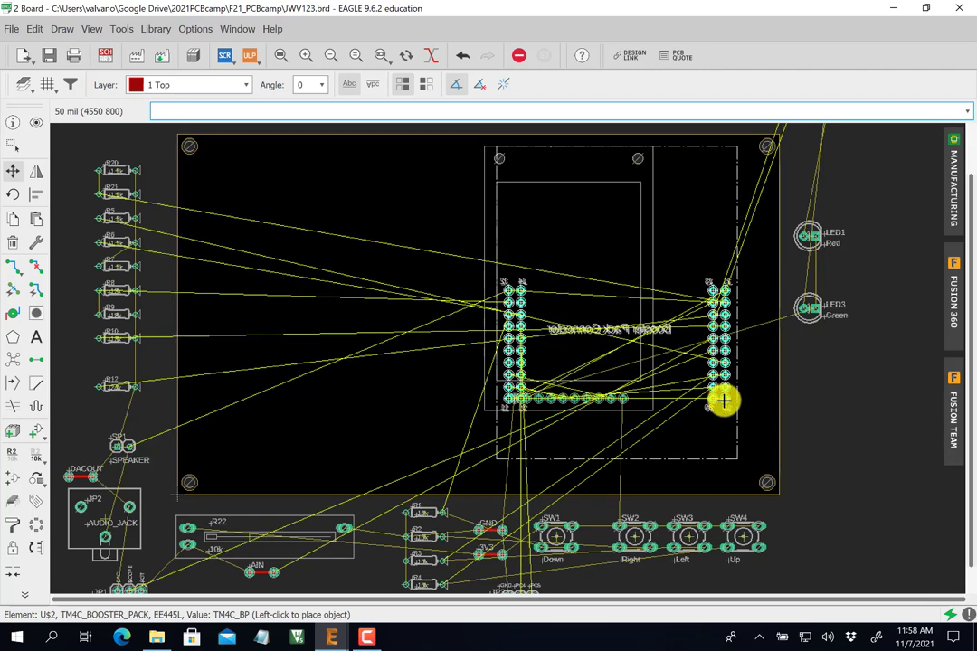
pyautogui.click(724, 406)
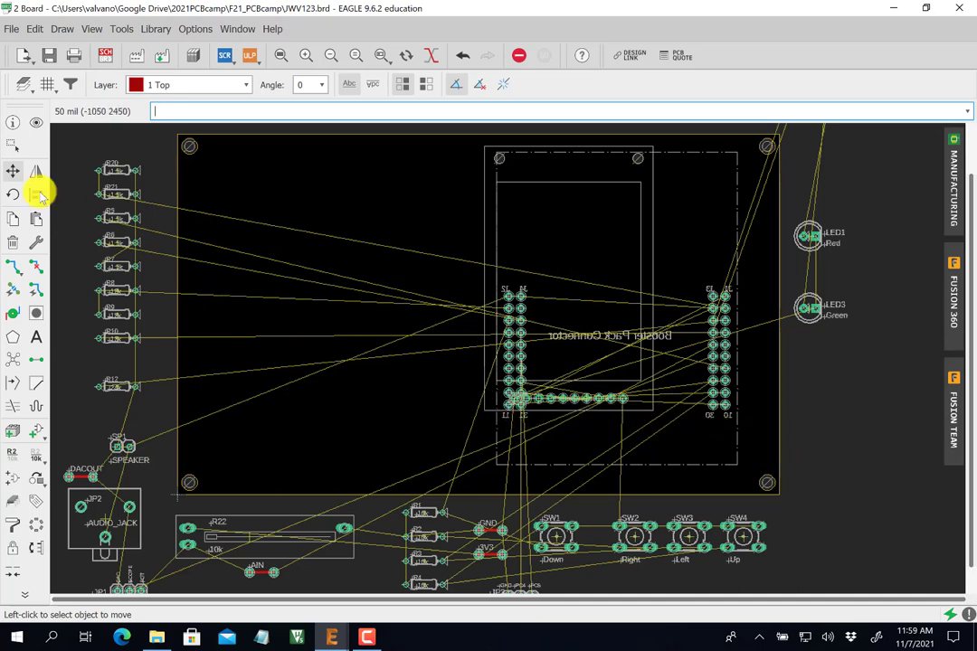
pyautogui.click(514, 397)
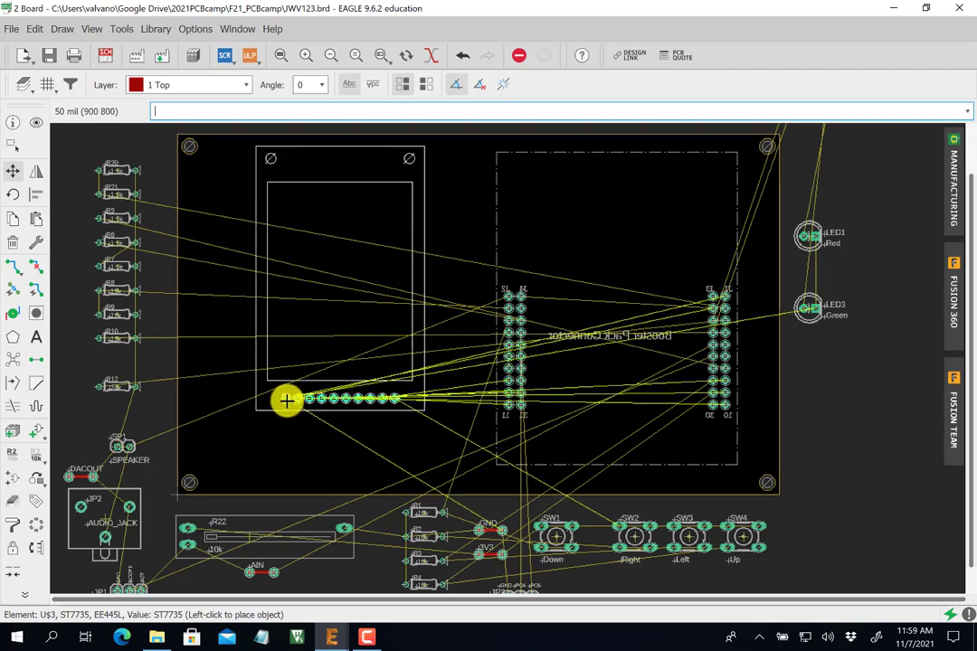
pyautogui.click(285, 399)
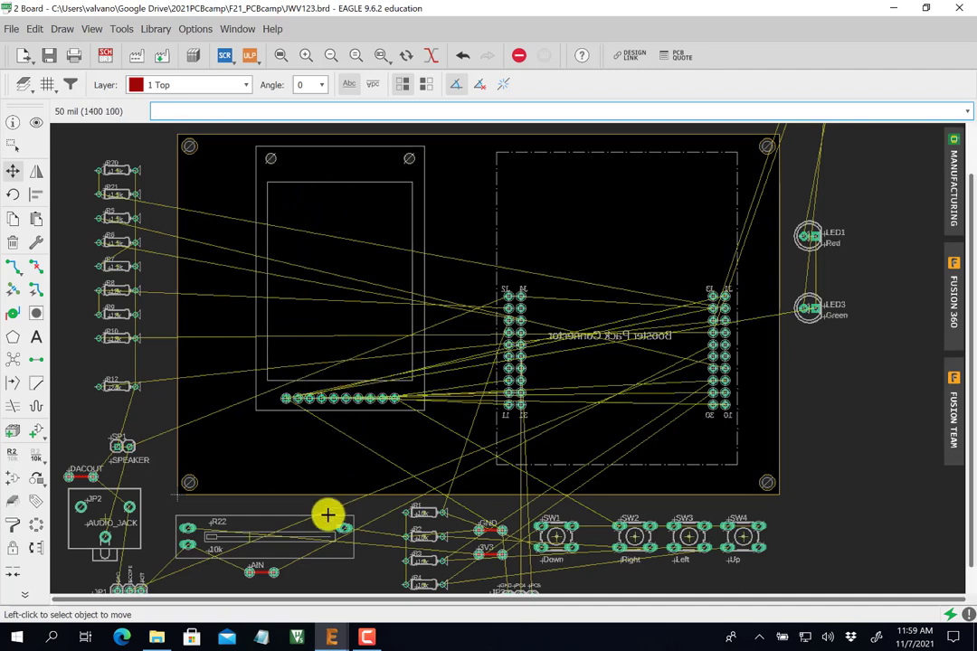
# Place slide potentiometer R22 on the board below the ST7735 display and shift both parts slightly to the right.
pyautogui.click(247, 539)
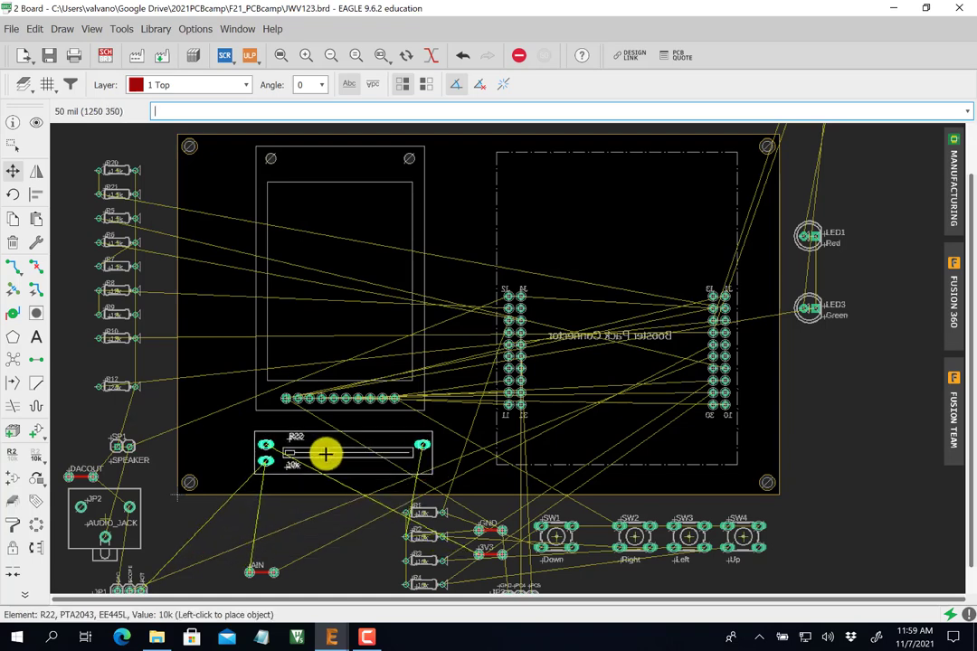
pyautogui.click(325, 454)
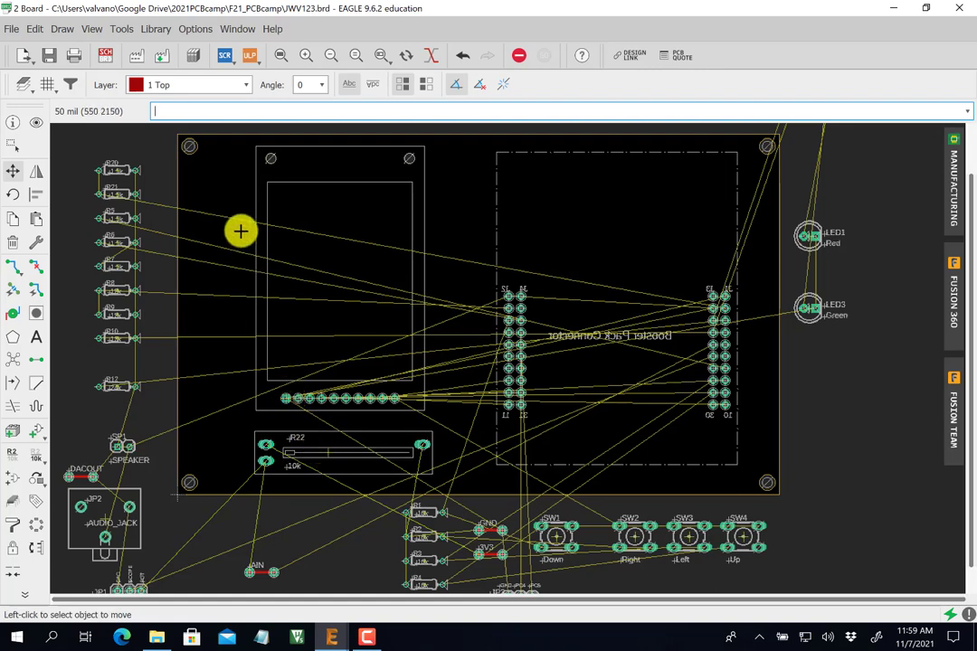
pyautogui.click(286, 398)
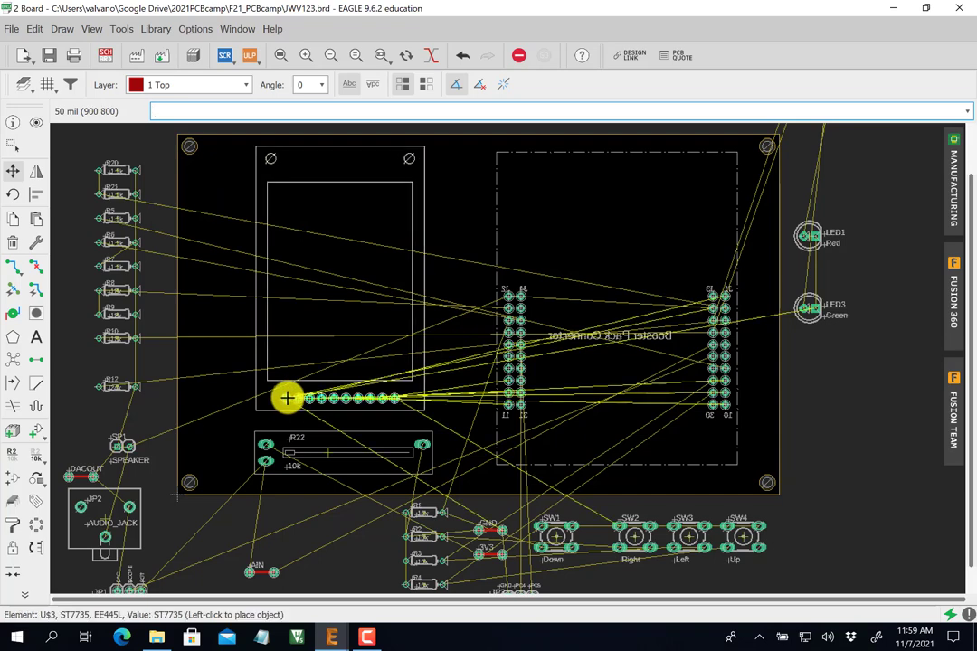
pyautogui.click(299, 399)
pyautogui.click(323, 455)
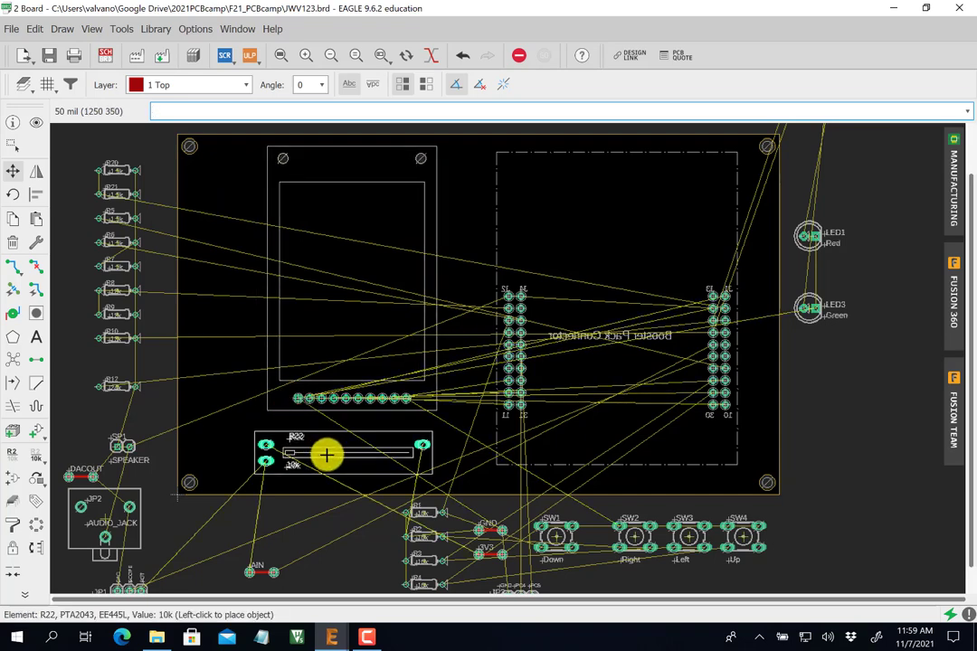
pyautogui.click(341, 454)
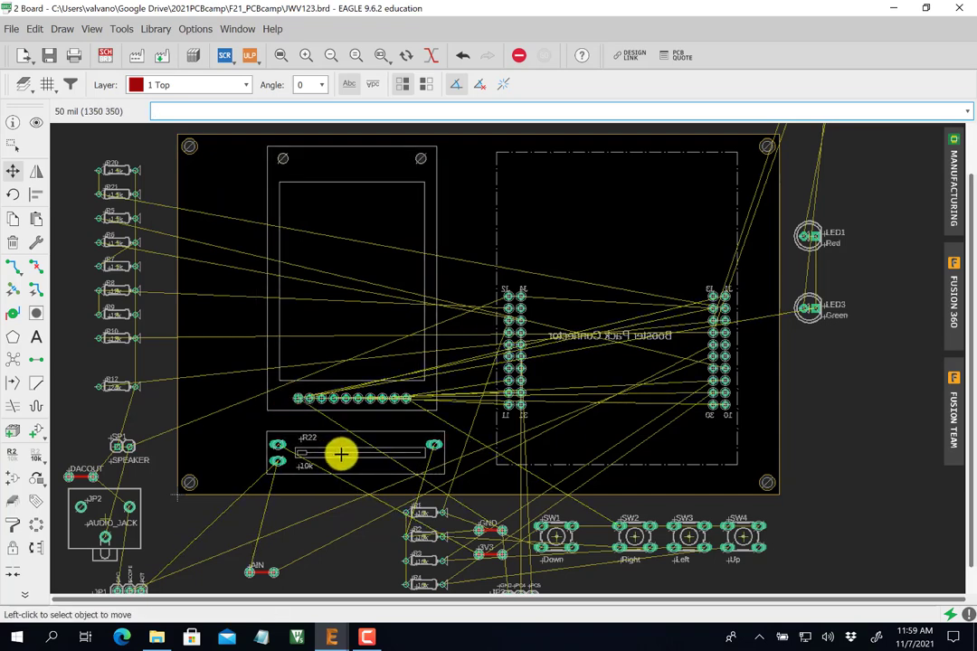
# Place switches SW1 Down, SW2 Right, SW3 Left and SW4 Up in a diamond between the booster pack header rows.
pyautogui.click(558, 539)
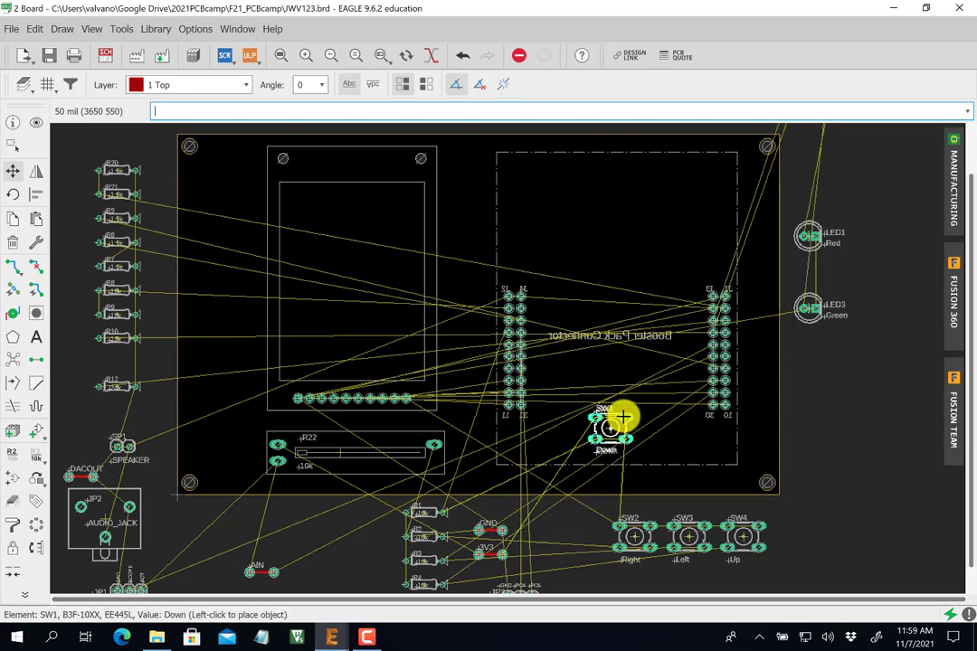
pyautogui.click(628, 423)
pyautogui.click(633, 536)
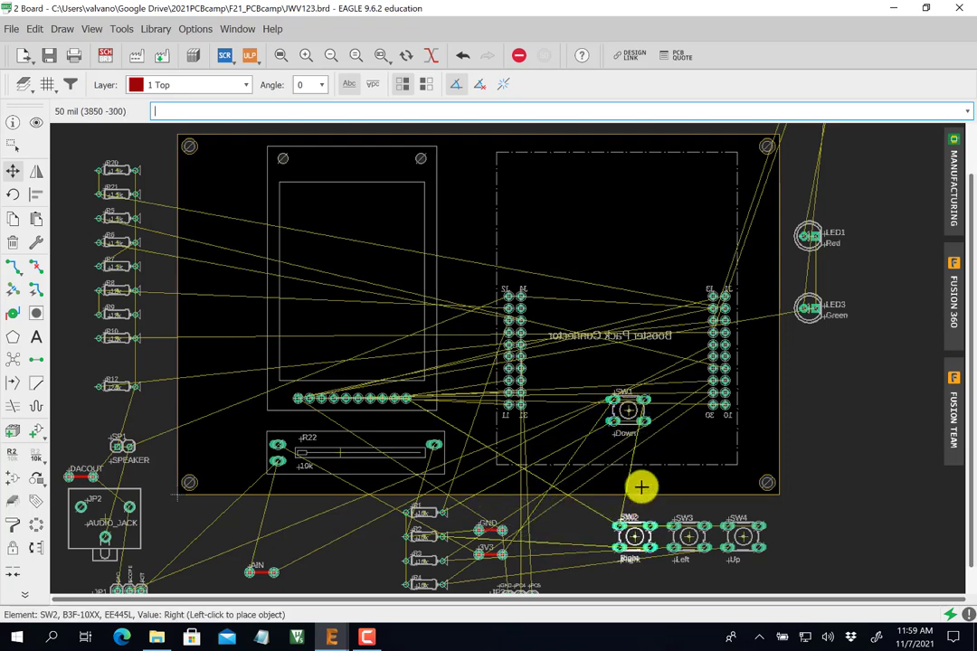
pyautogui.click(673, 366)
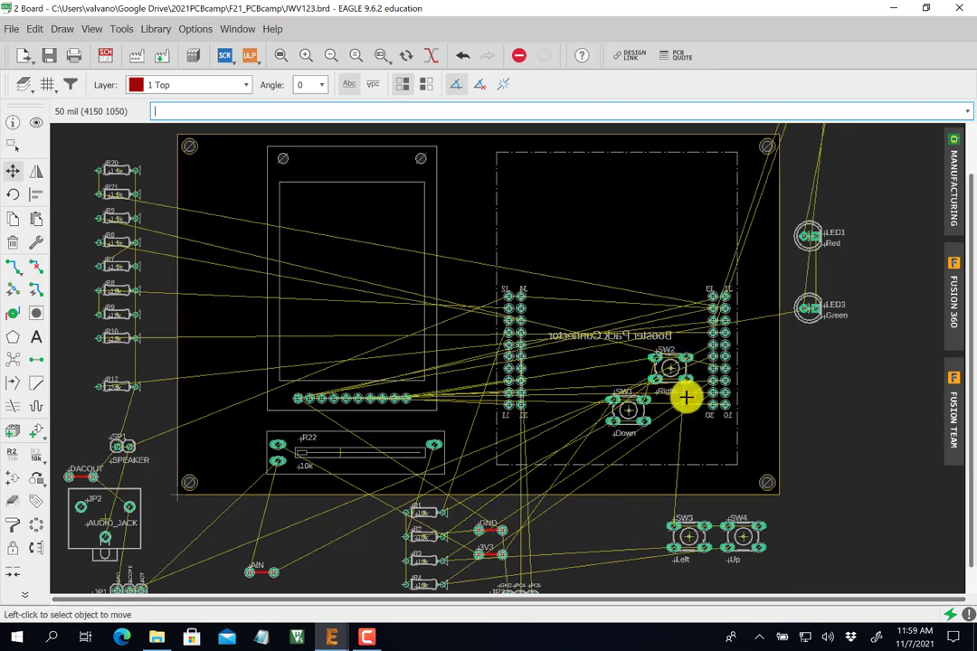
pyautogui.click(691, 534)
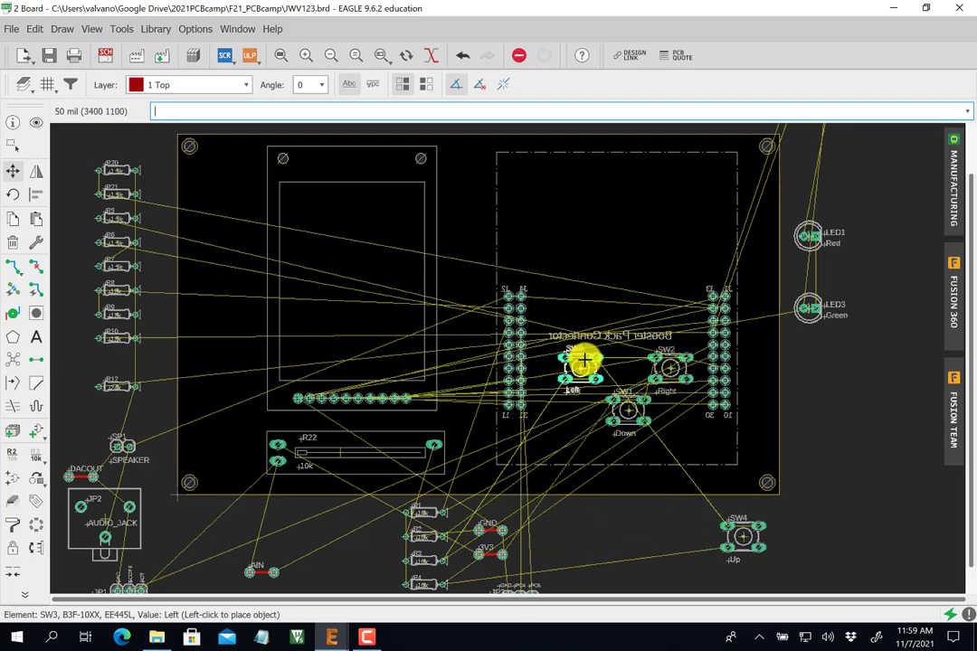
pyautogui.click(584, 362)
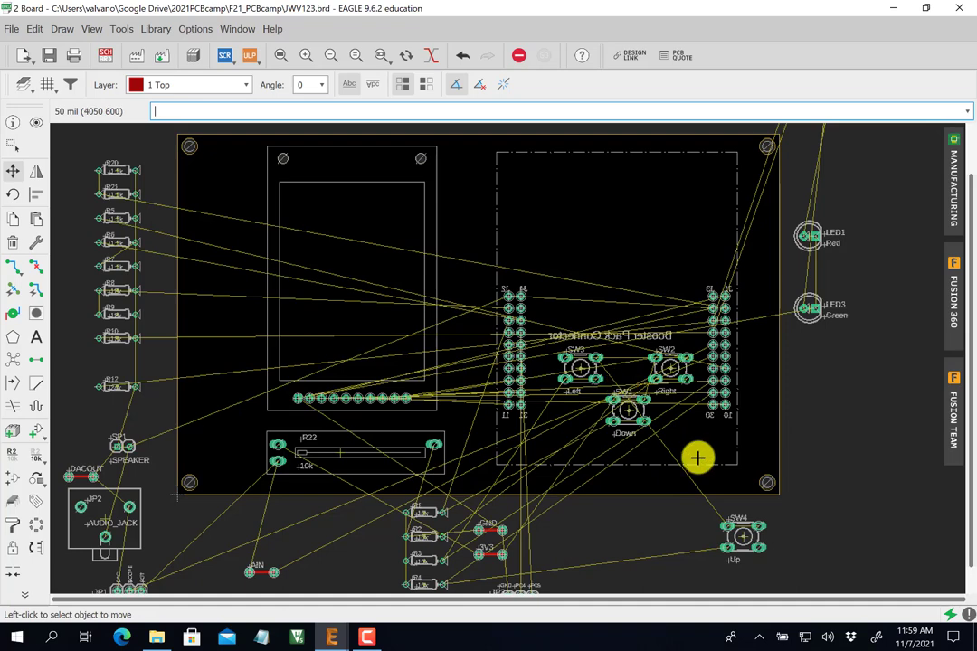
pyautogui.click(742, 533)
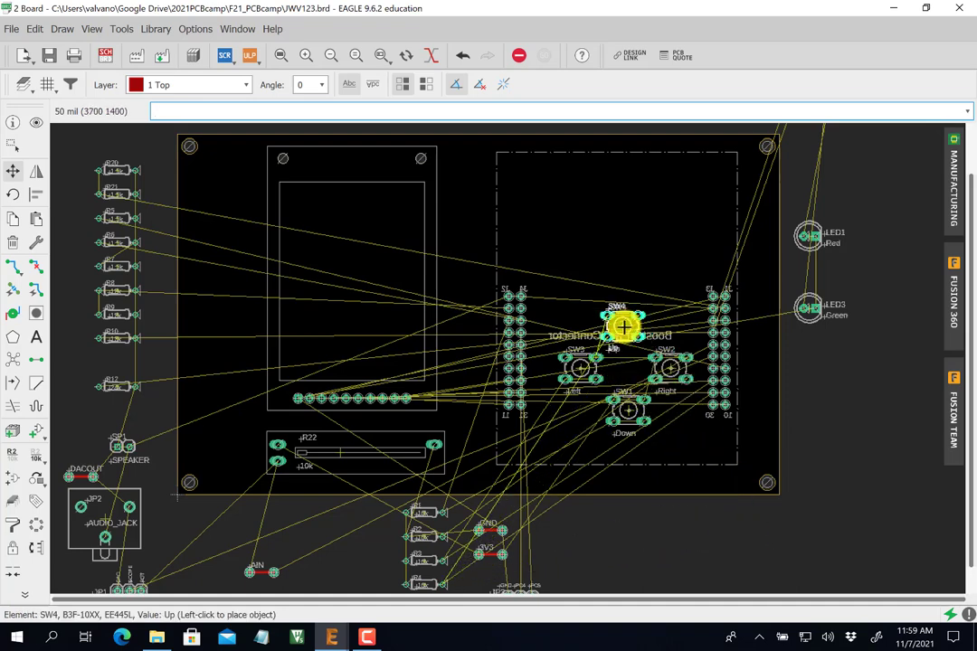
pyautogui.click(623, 323)
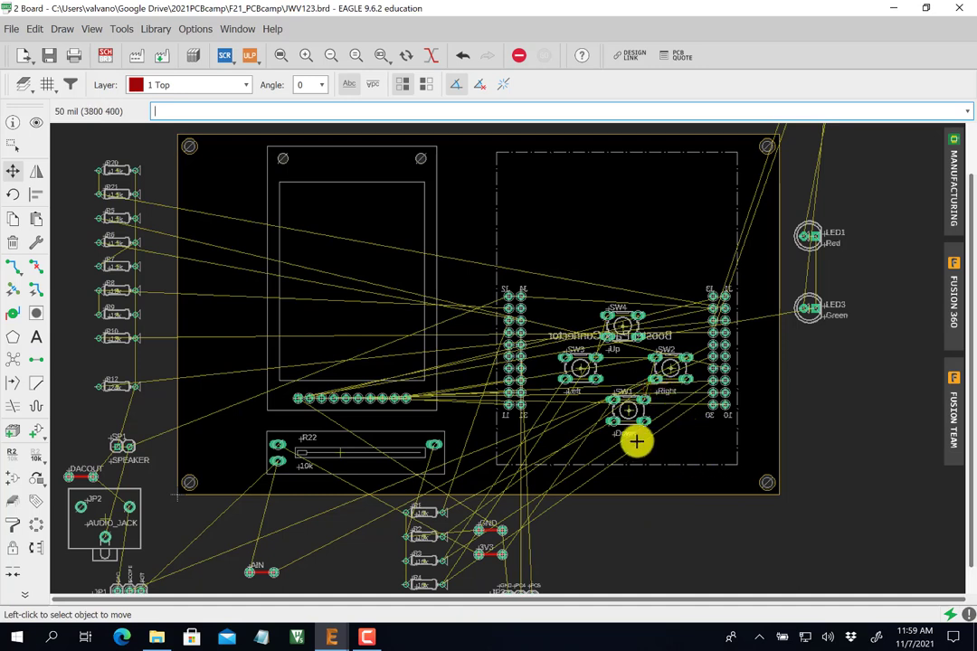
# Lower all four switches within the booster pack outline, keeping the diamond arrangement with SW3 level with SW2.
pyautogui.click(628, 412)
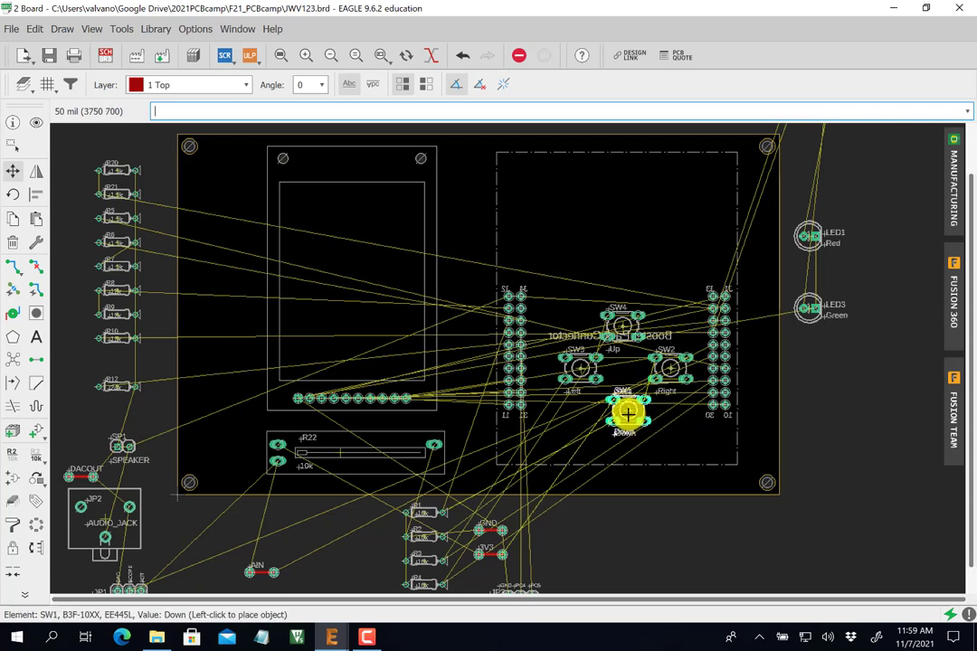
pyautogui.click(627, 435)
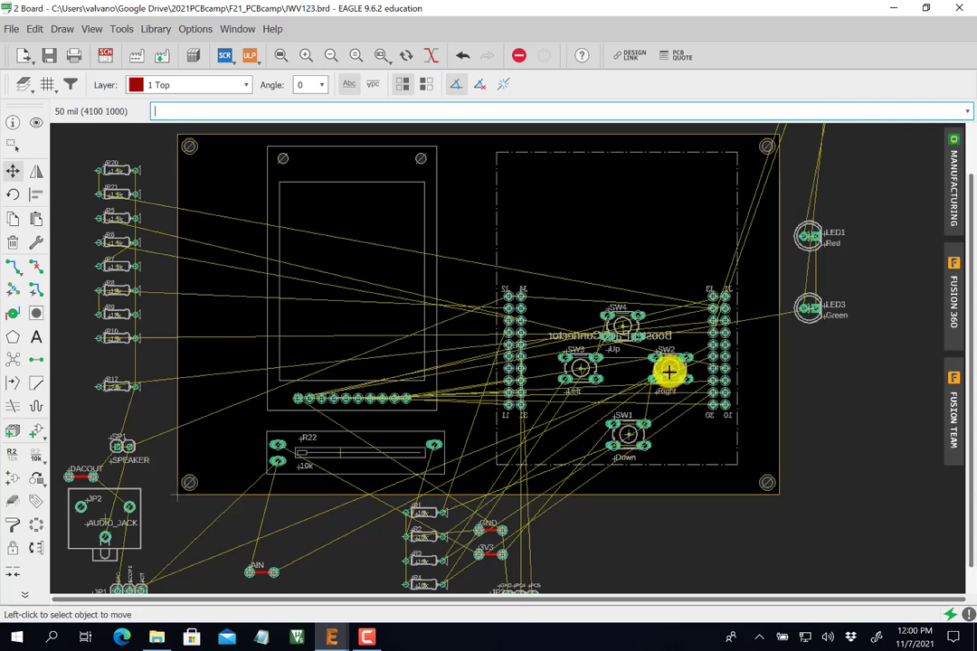
pyautogui.click(669, 369)
pyautogui.click(670, 391)
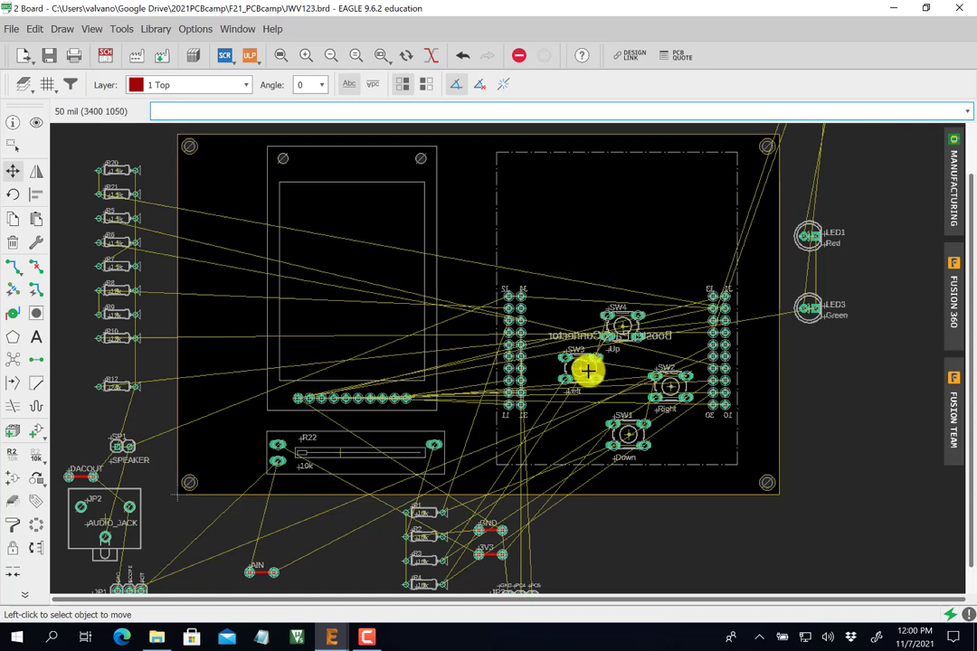
pyautogui.click(578, 371)
pyautogui.click(577, 392)
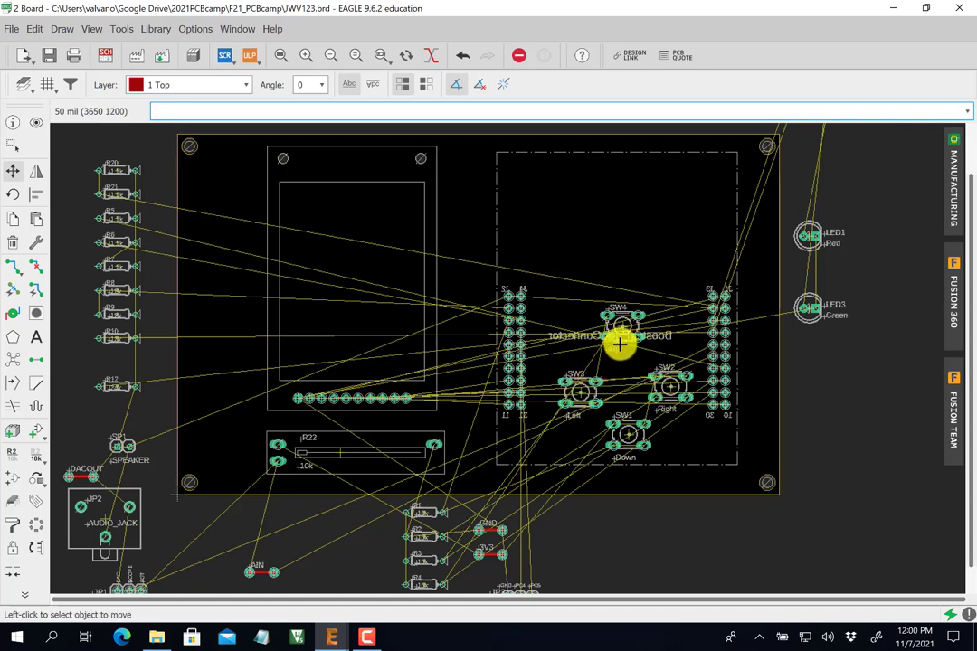
pyautogui.click(619, 323)
pyautogui.click(621, 349)
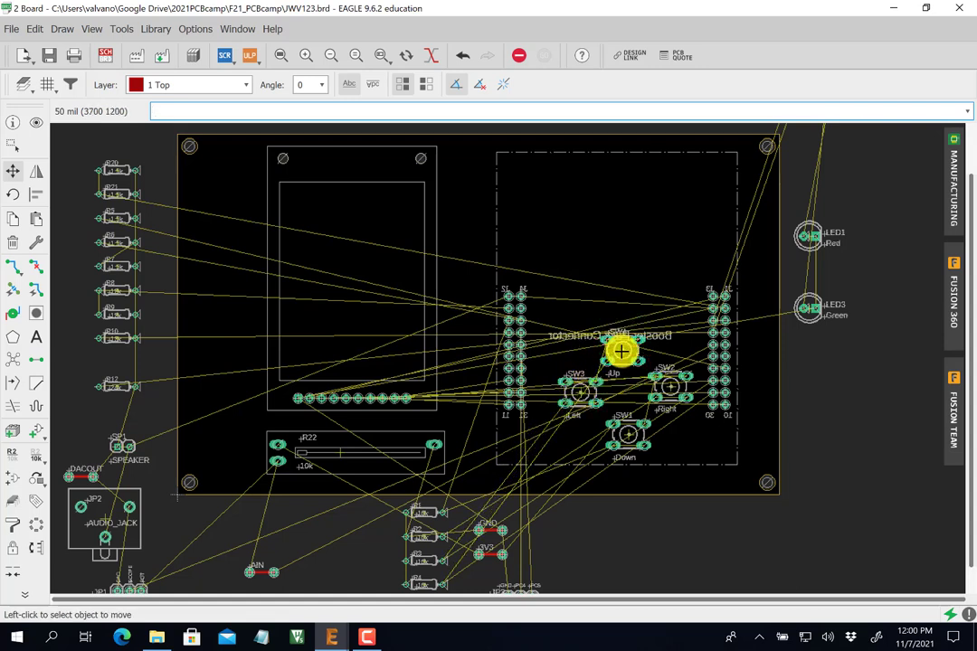
pyautogui.click(578, 393)
pyautogui.click(578, 387)
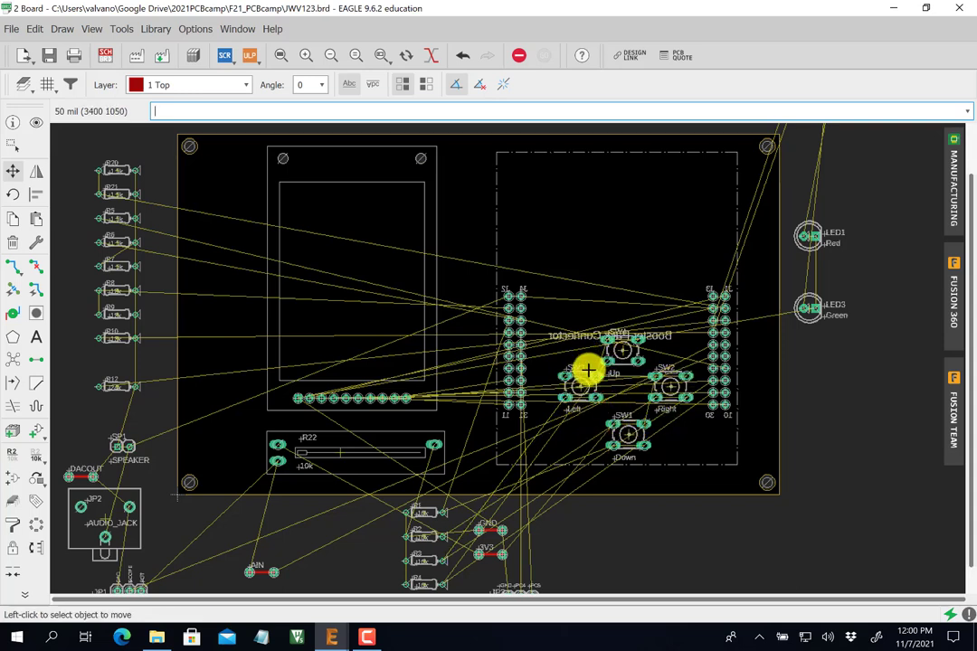
# Place LED1 and LED3 side by side near the booster pack outline's upper edge, and align SW1 directly below SW4.
pyautogui.click(805, 236)
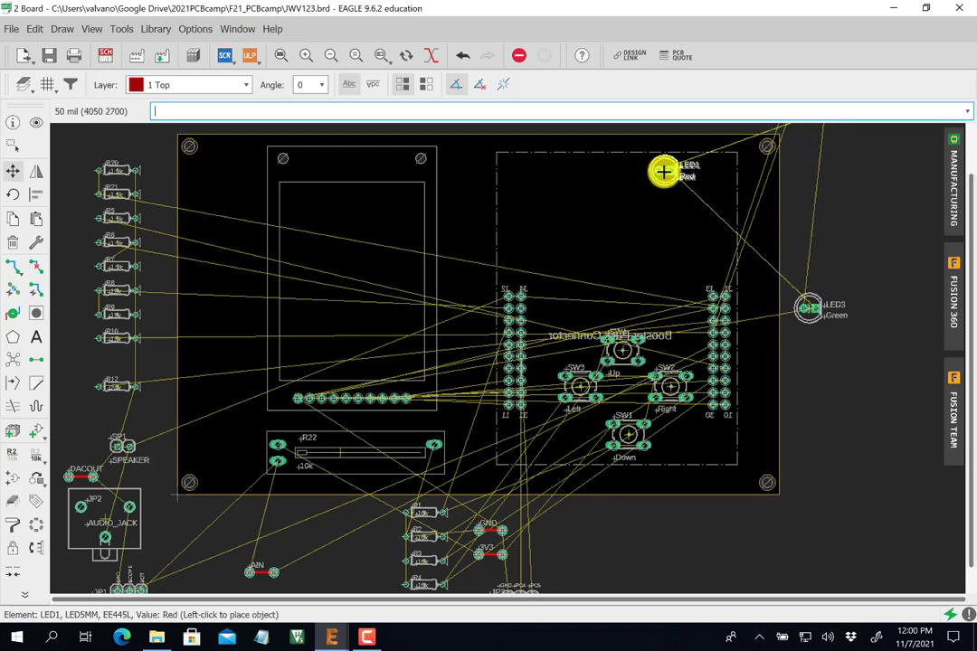
pyautogui.click(663, 172)
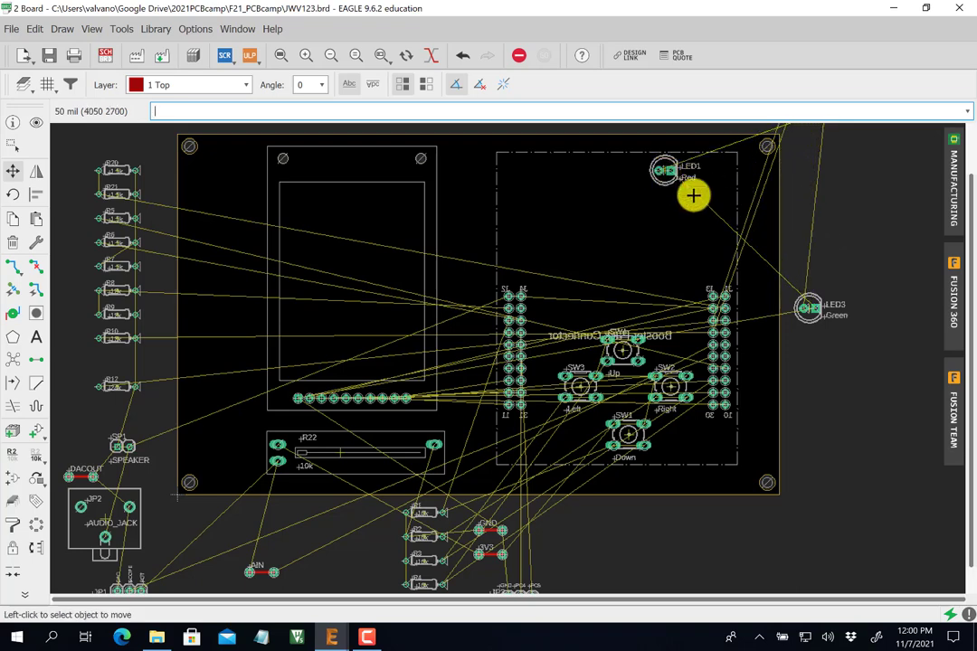
pyautogui.click(807, 308)
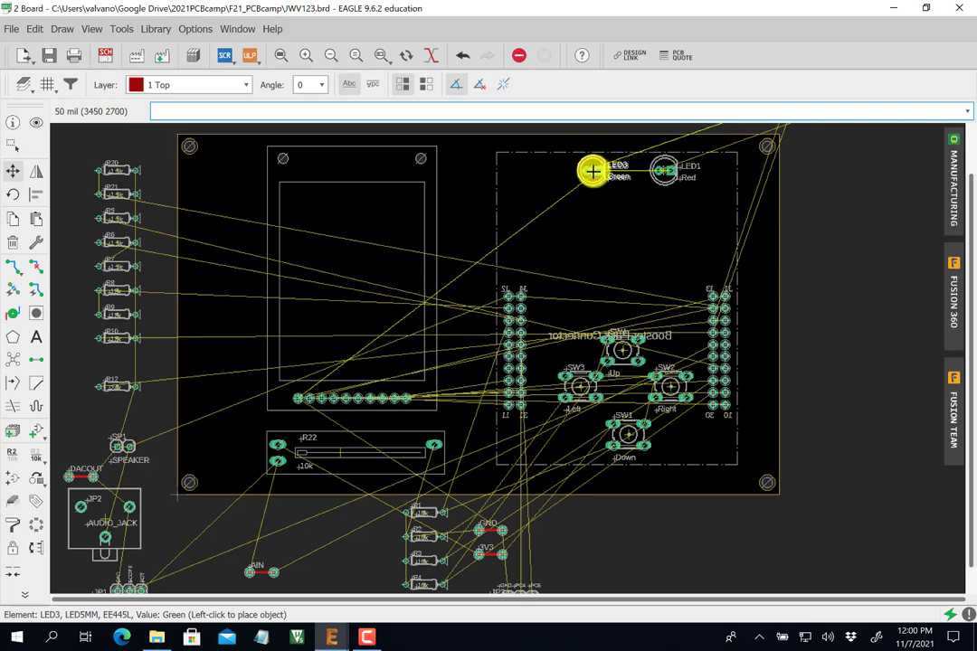
pyautogui.click(583, 165)
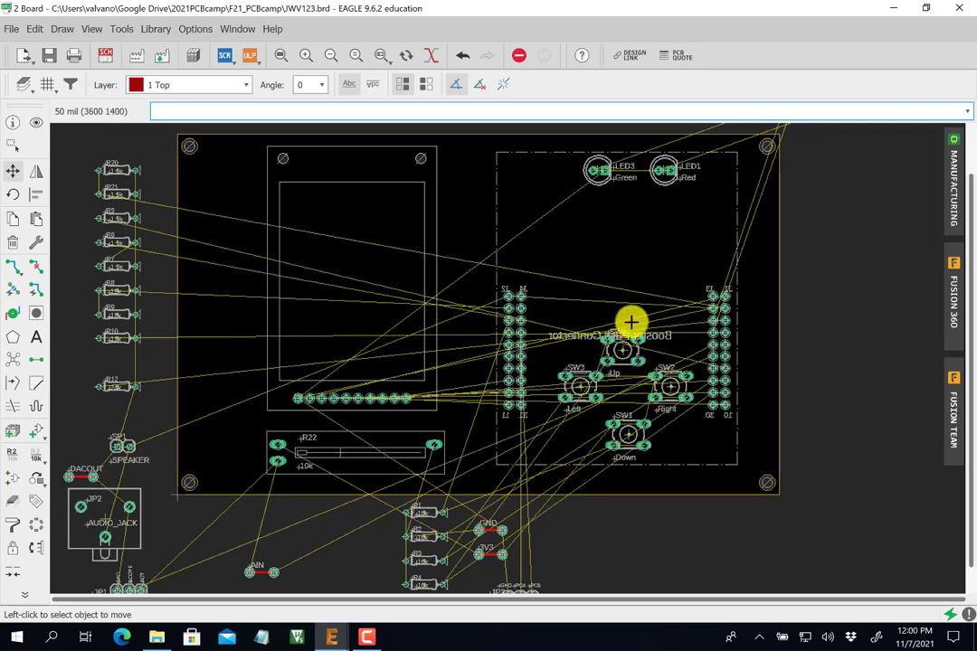
pyautogui.click(631, 435)
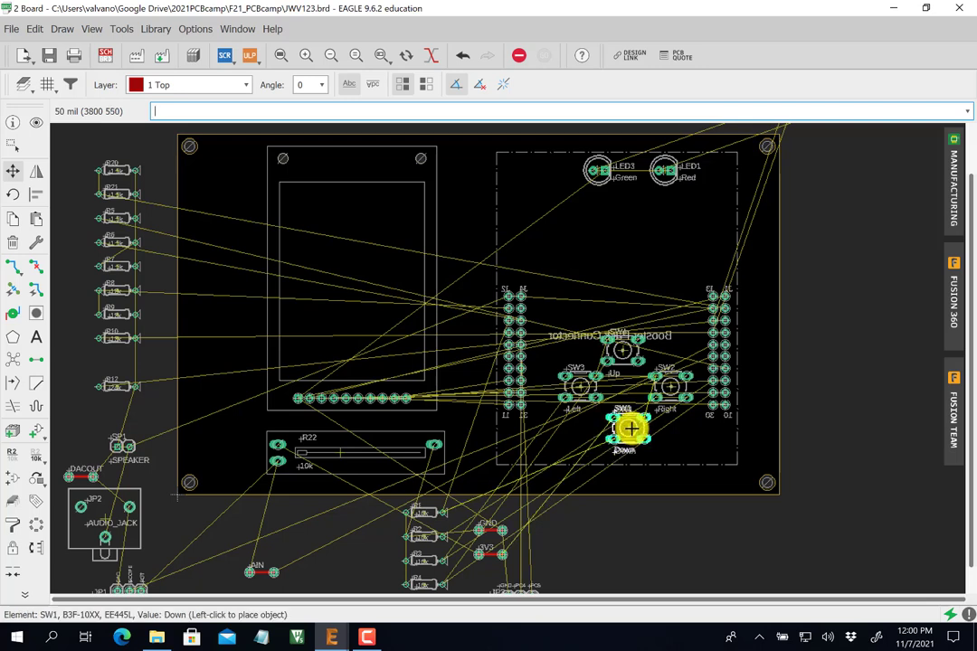
pyautogui.click(624, 429)
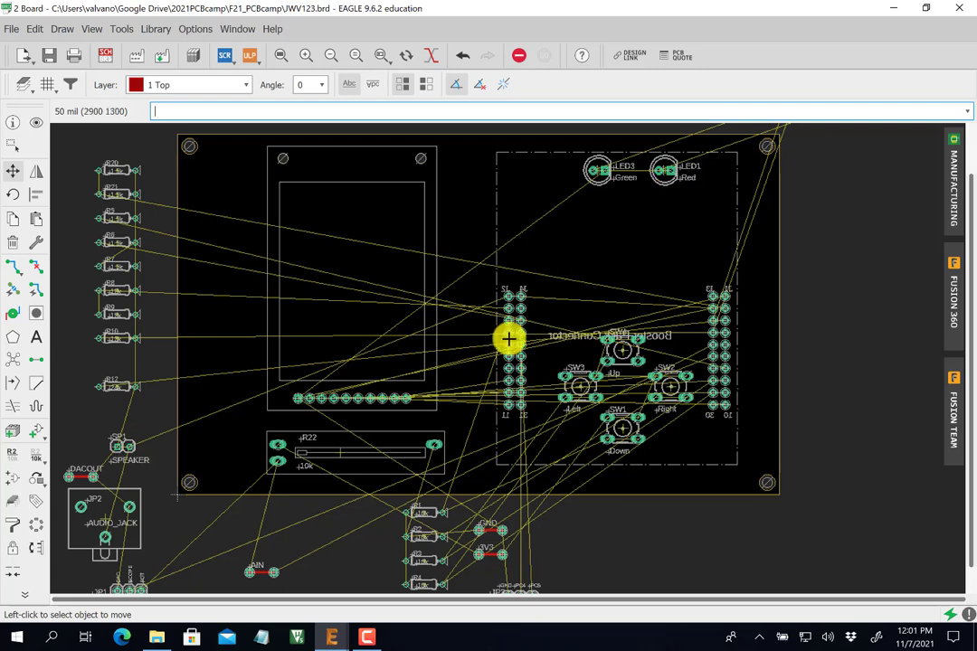
# Place audio jack JP2 in the board's lower-left corner and shift R22 and the ST7735 display right to make room.
pyautogui.click(100, 520)
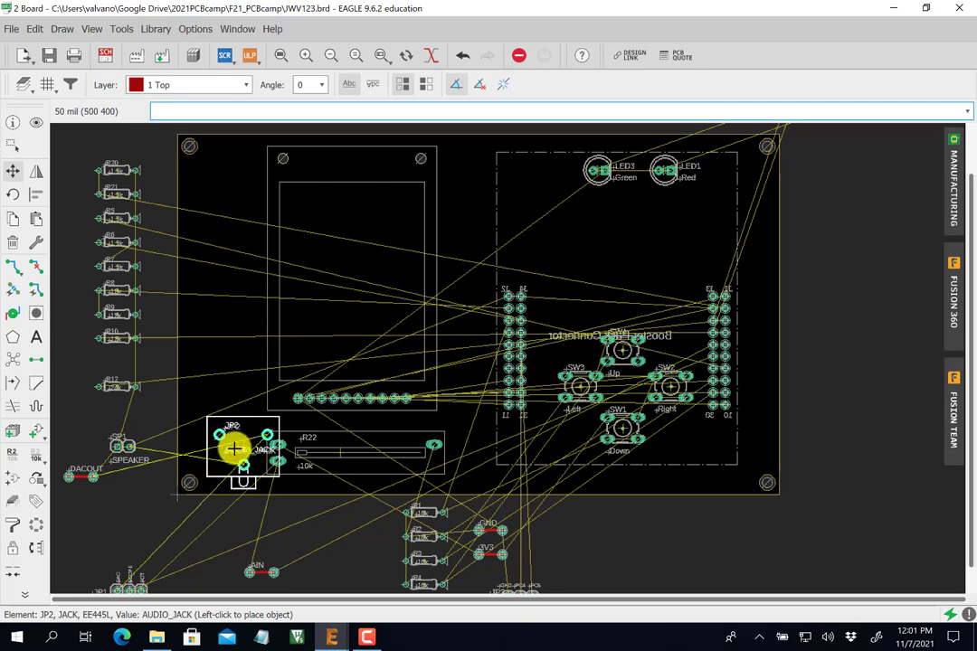
pyautogui.click(233, 452)
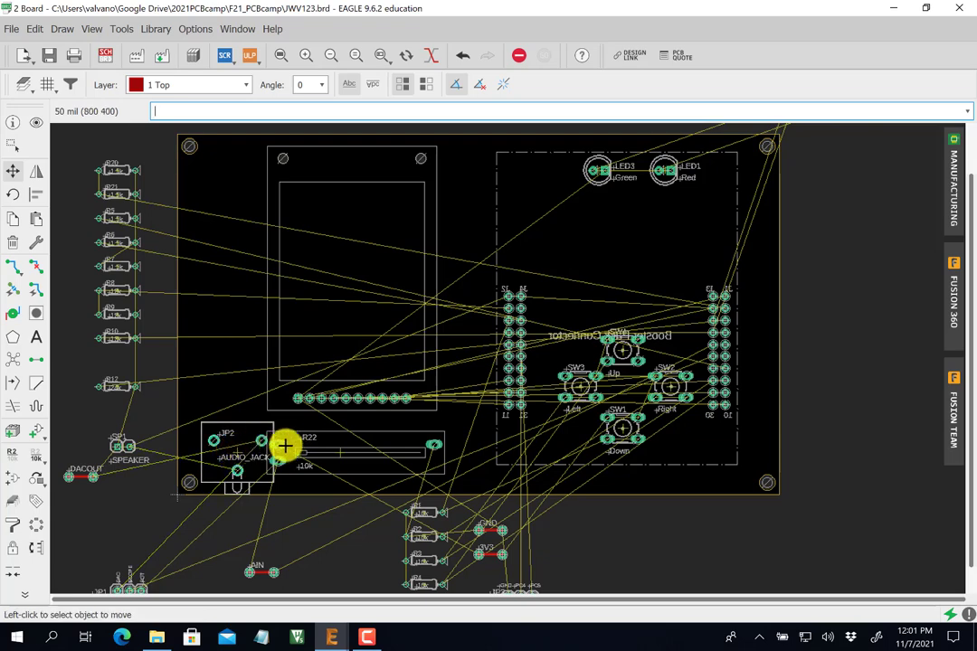
pyautogui.click(340, 457)
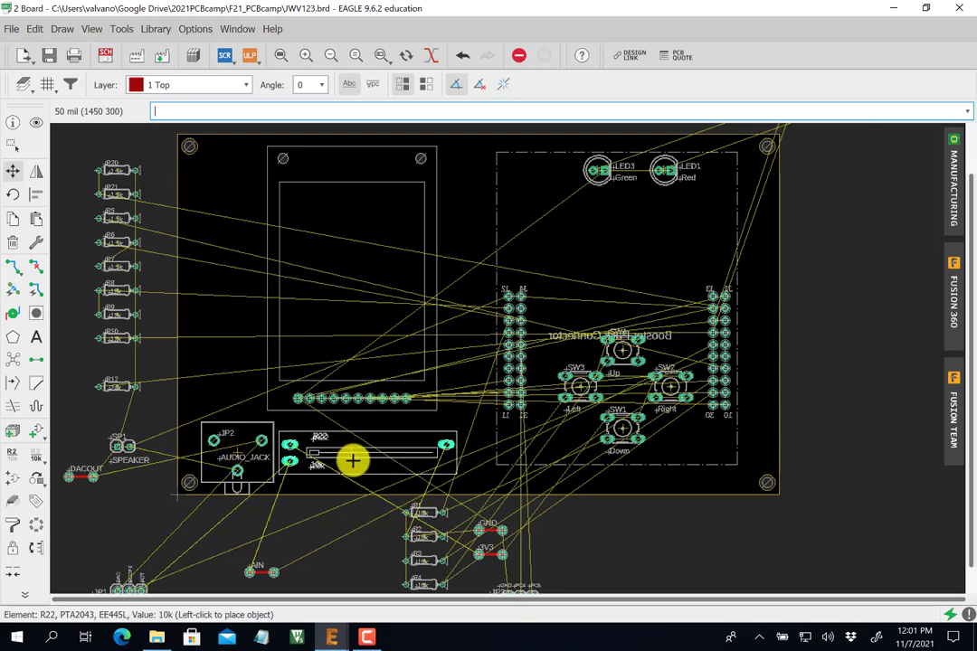
pyautogui.click(361, 460)
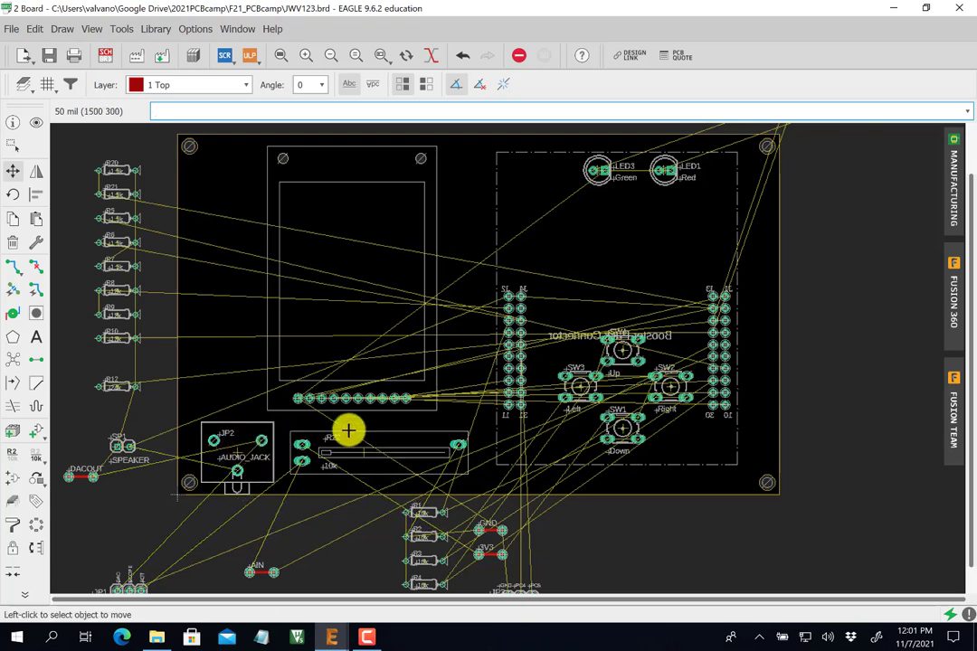
pyautogui.click(298, 399)
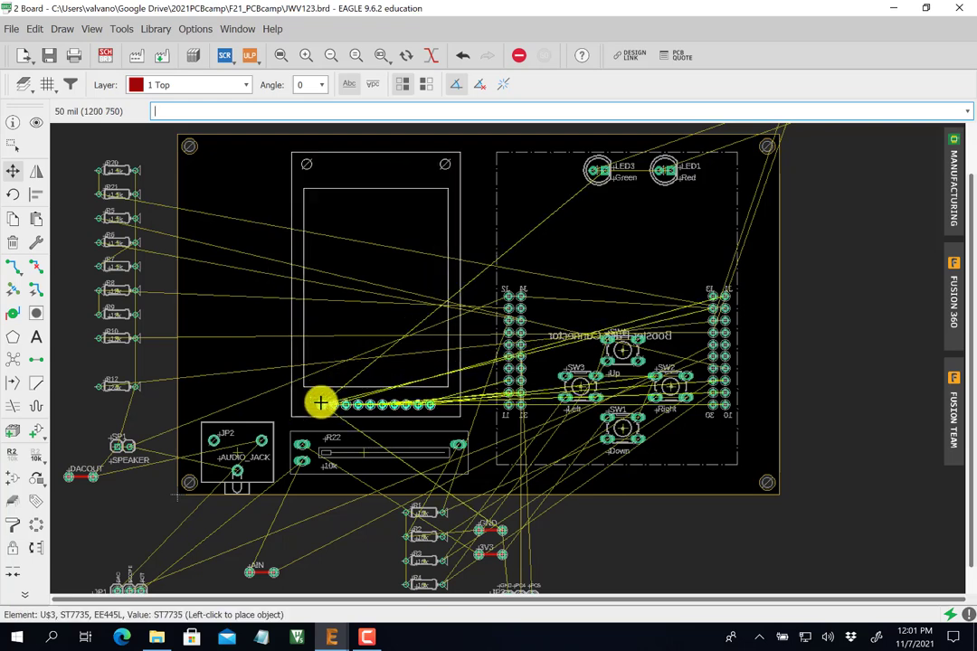
pyautogui.click(321, 398)
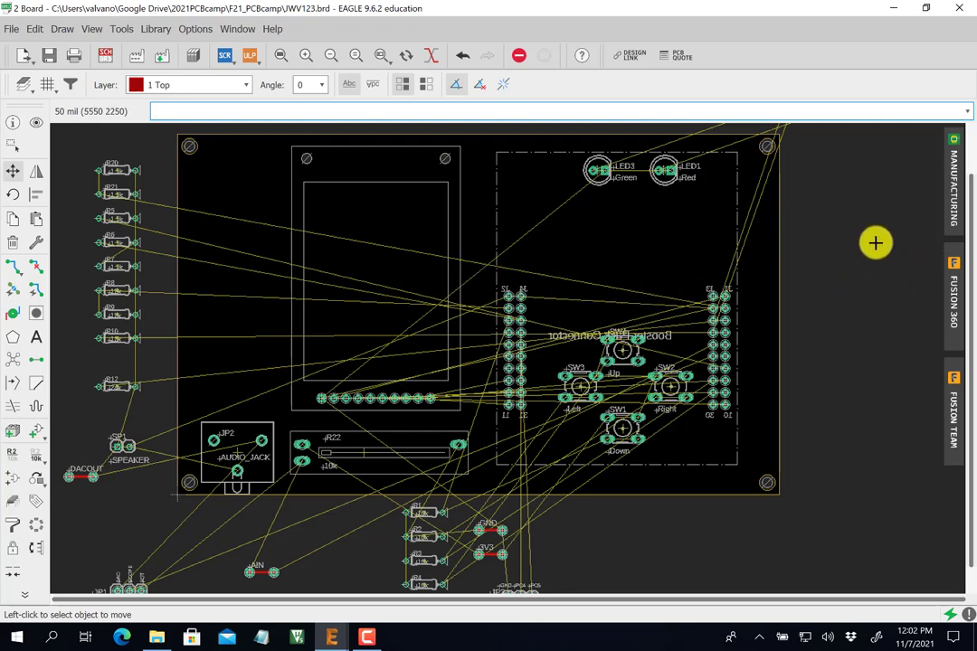
# Place resistor R15 vertically on the board directly below LED1.
pyautogui.moveTo(969, 282); pyautogui.dragTo(970, 245)
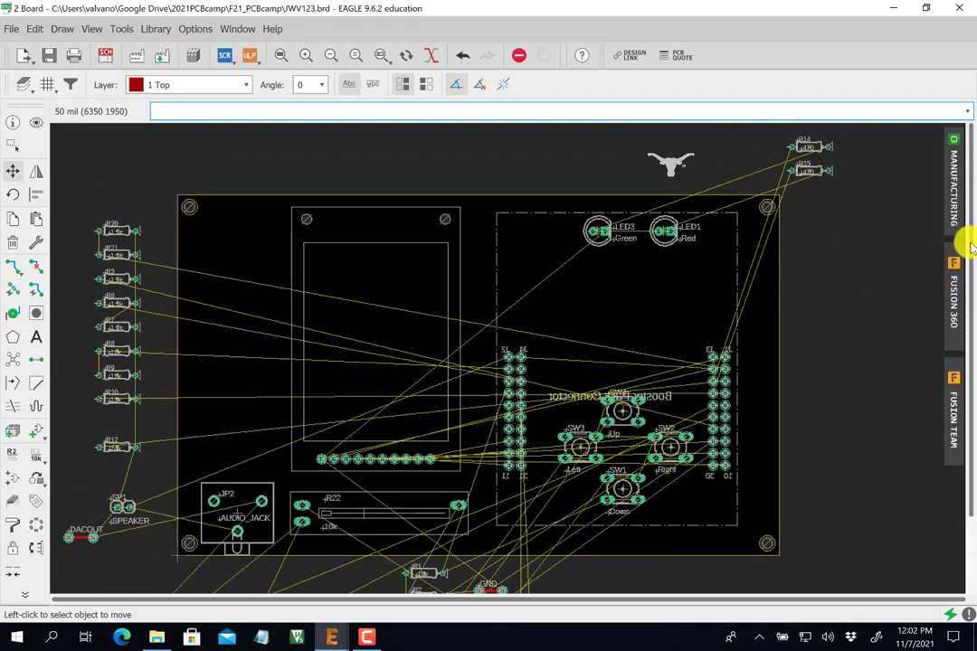
pyautogui.click(810, 171)
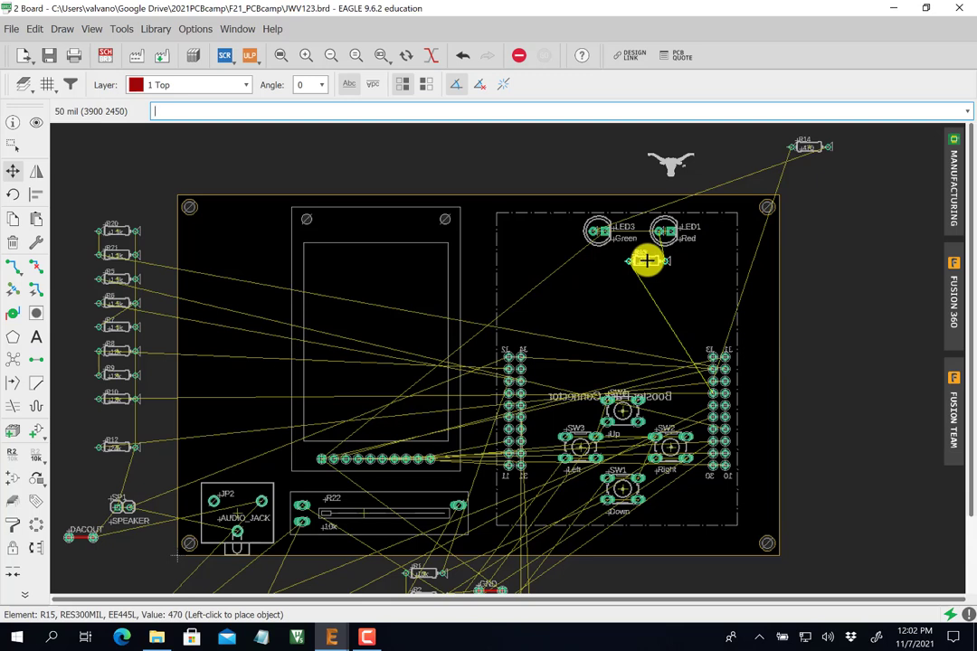
pyautogui.rightClick(652, 266)
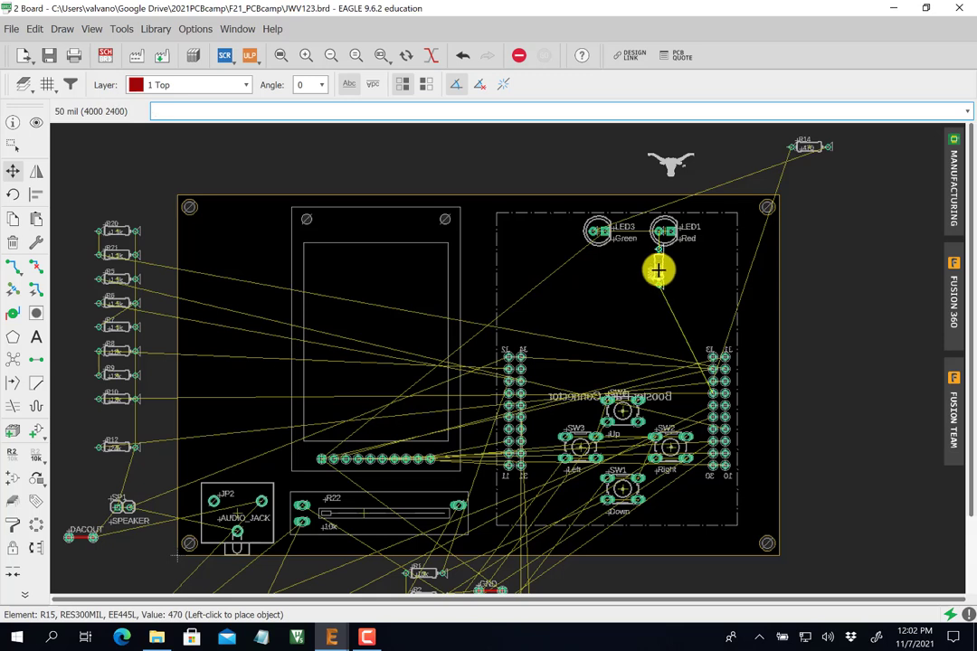
pyautogui.click(657, 269)
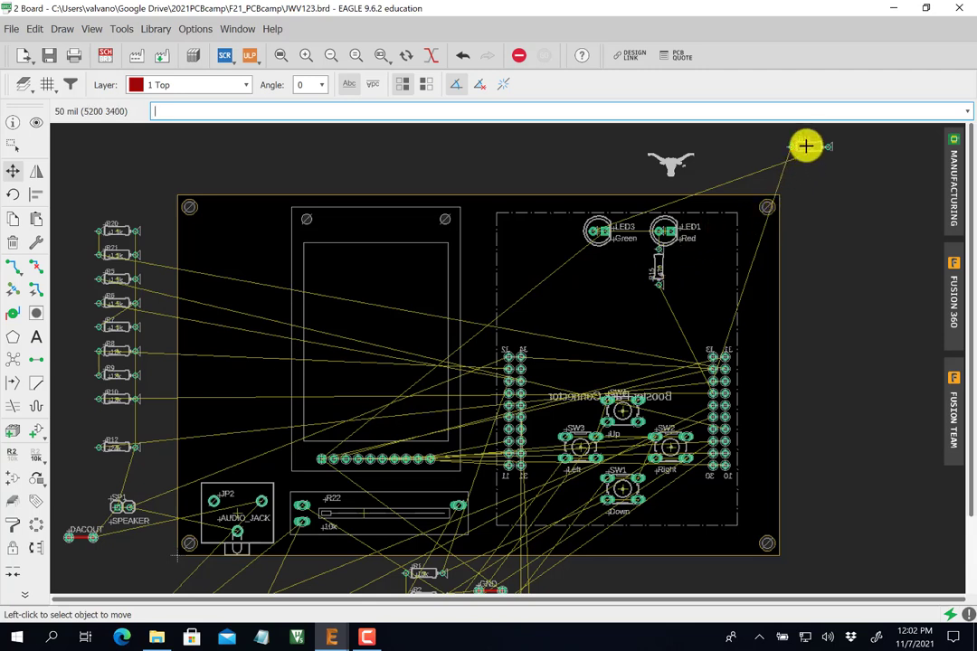
# Place resistor R14 vertically on the board directly below LED3.
pyautogui.click(784, 173)
pyautogui.click(810, 147)
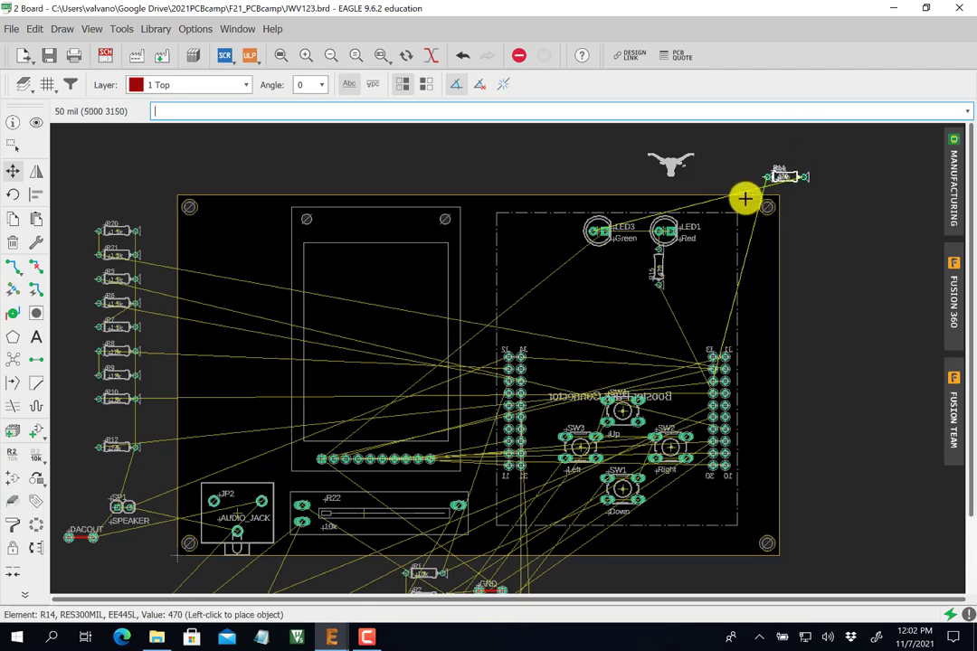
pyautogui.rightClick(592, 269)
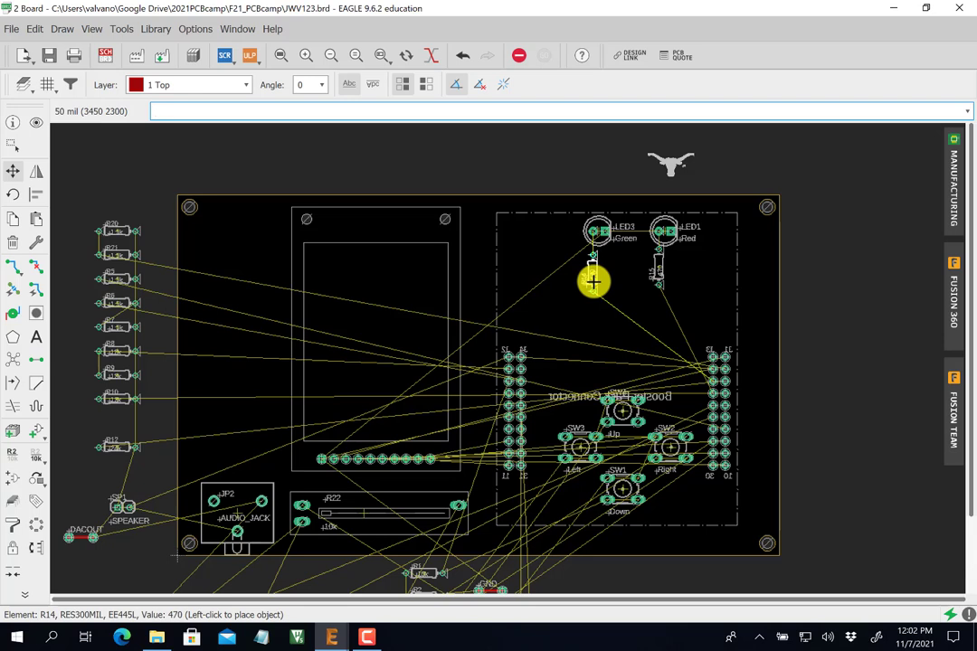
pyautogui.click(592, 281)
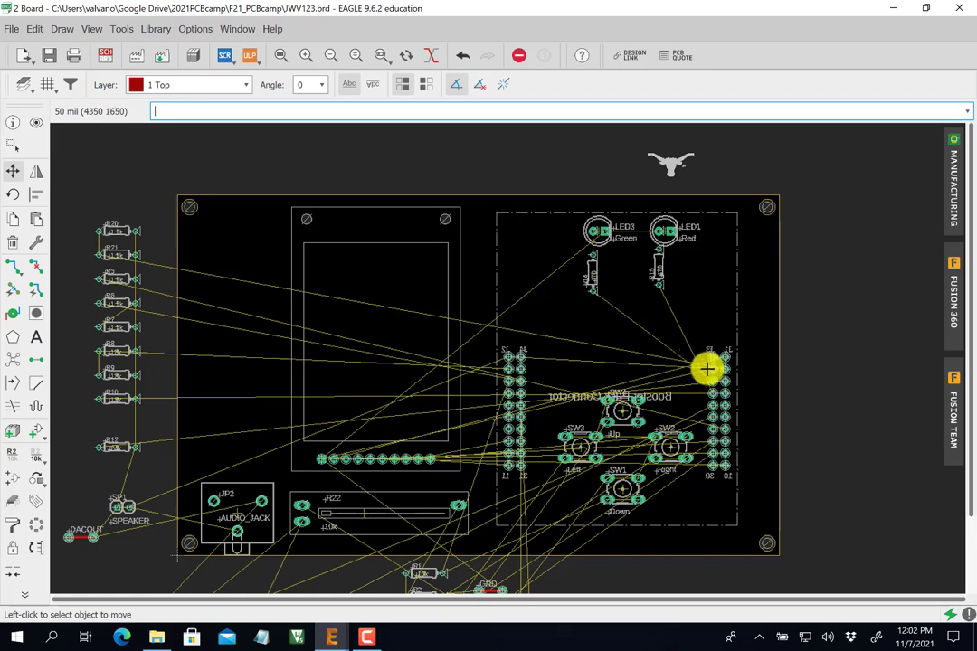
# Swap the two LEDs along the booster pack outline's upper edge, putting LED1 to the left of LED3.
pyautogui.click(664, 232)
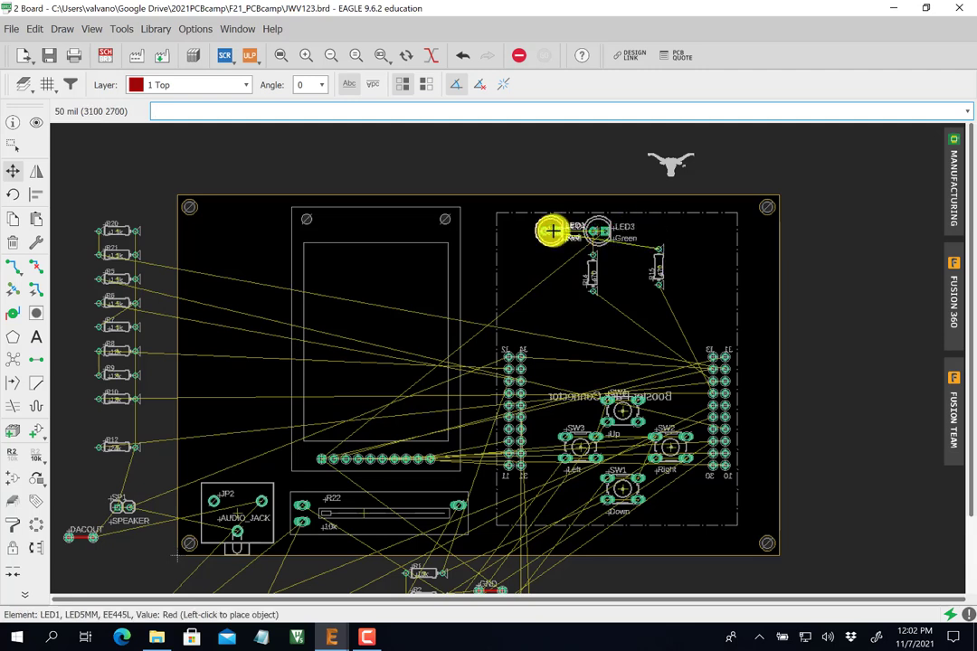
pyautogui.click(552, 232)
pyautogui.click(600, 230)
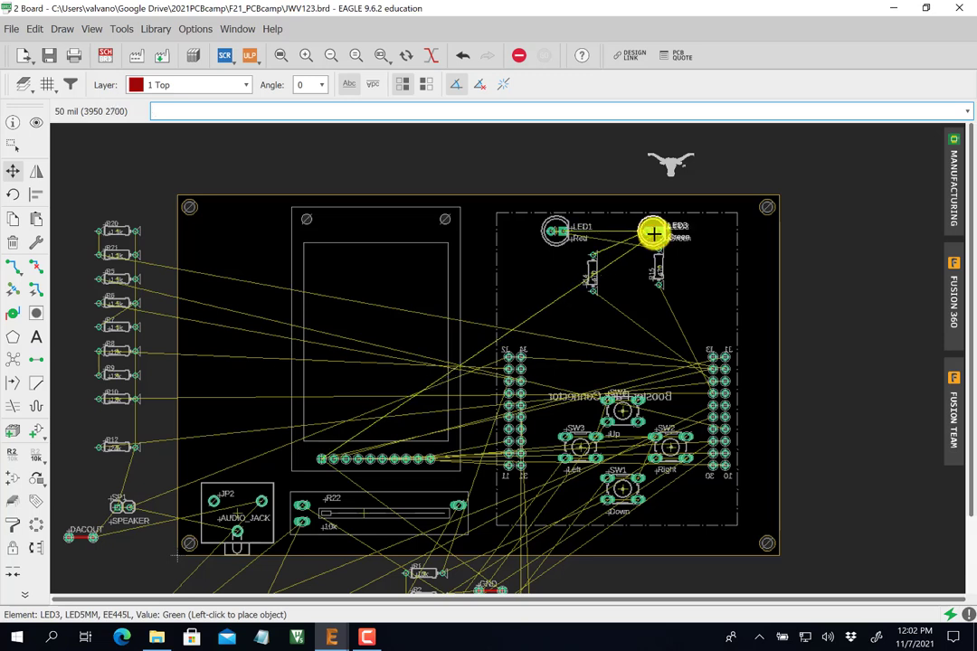
pyautogui.click(653, 234)
pyautogui.click(557, 232)
pyautogui.click(584, 230)
# Move R14 aside to the right and place R15 directly below LED1.
pyautogui.click(597, 271)
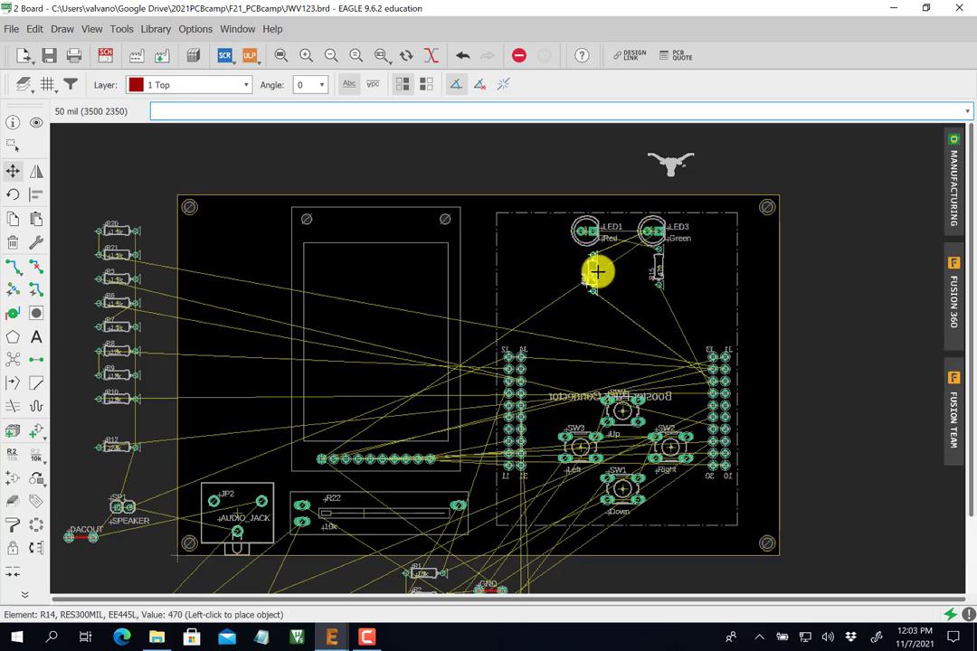
pyautogui.click(705, 275)
pyautogui.click(659, 273)
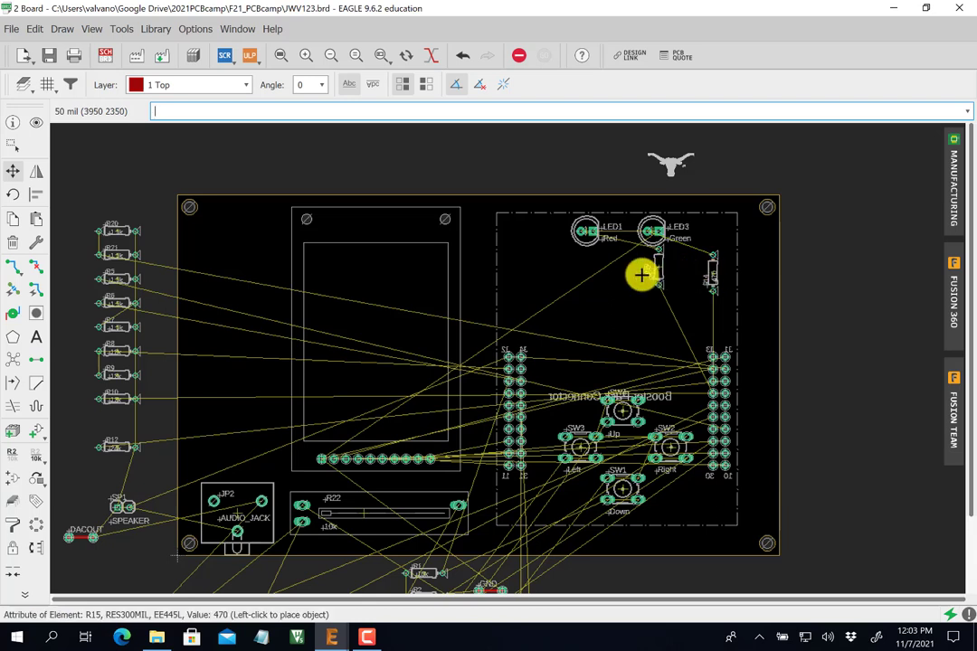
pyautogui.click(658, 267)
pyautogui.click(657, 268)
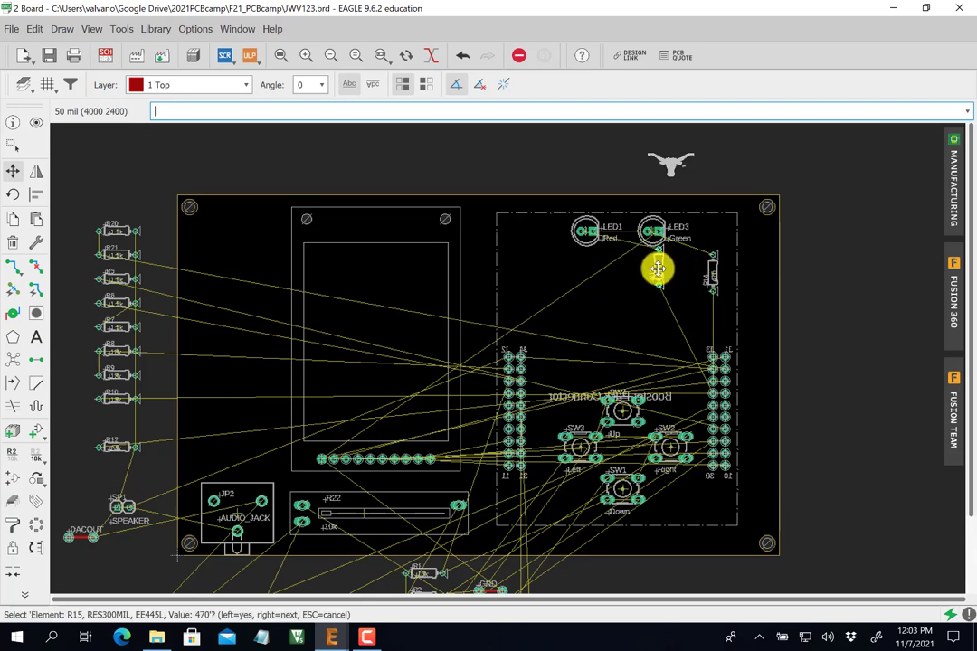
pyautogui.click(648, 273)
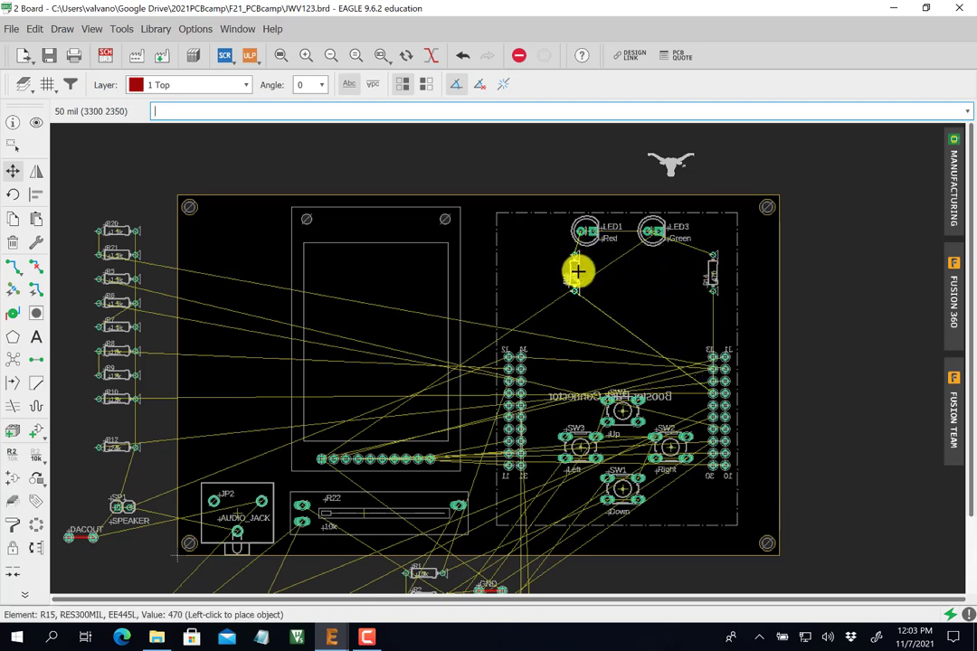
pyautogui.click(580, 270)
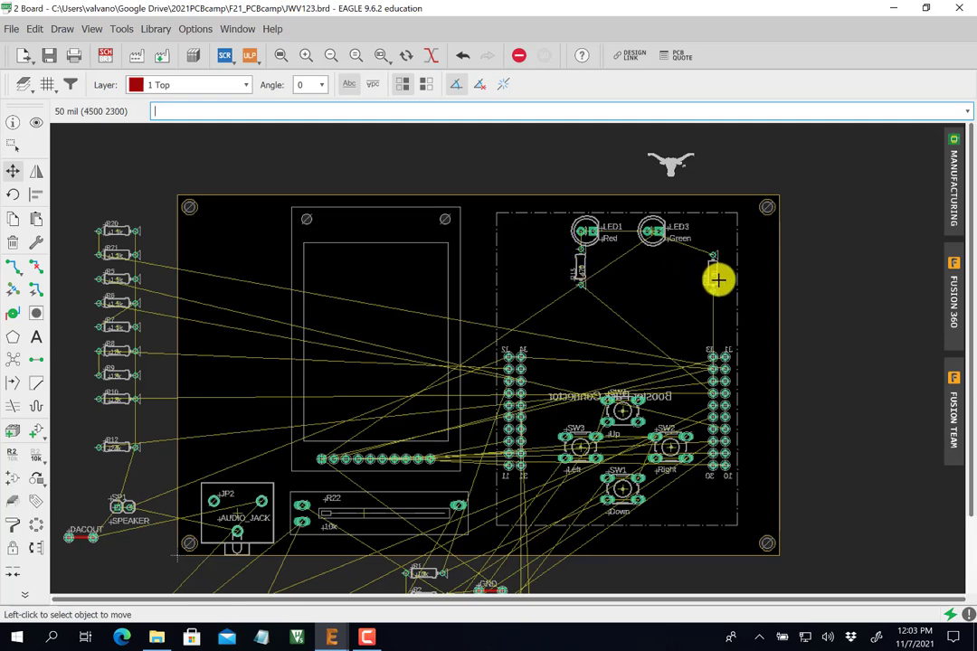
# Place R14 directly below LED3, beside R15.
pyautogui.click(710, 277)
pyautogui.click(698, 277)
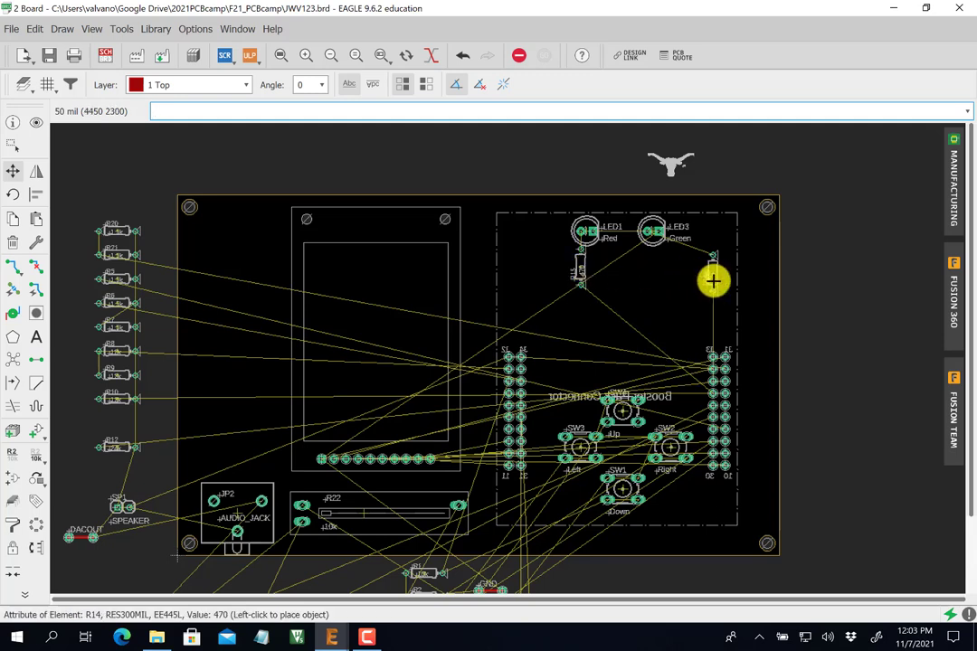
pyautogui.click(716, 279)
pyautogui.click(713, 271)
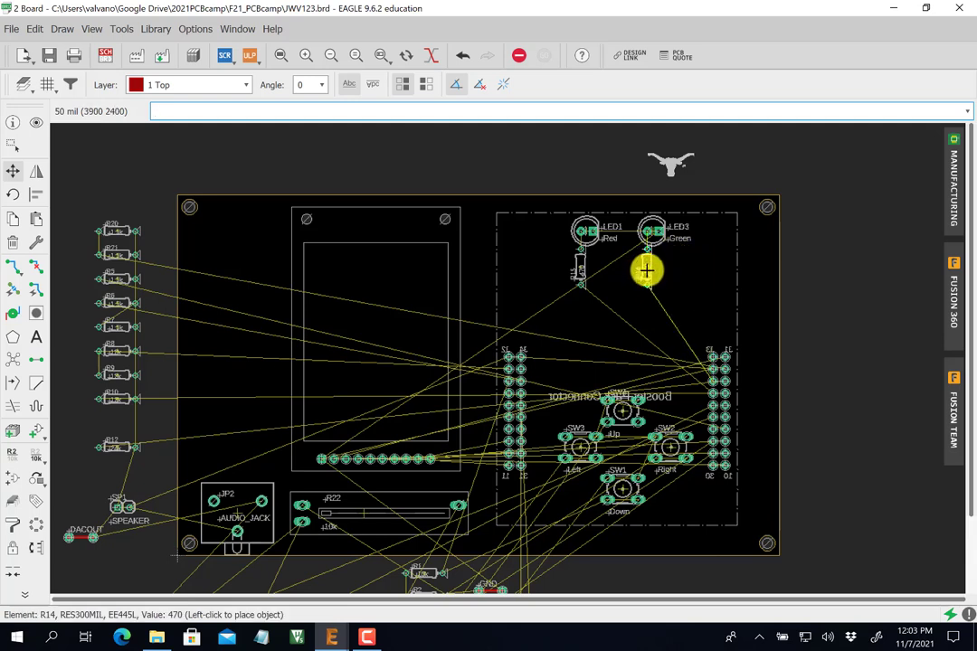
pyautogui.click(646, 270)
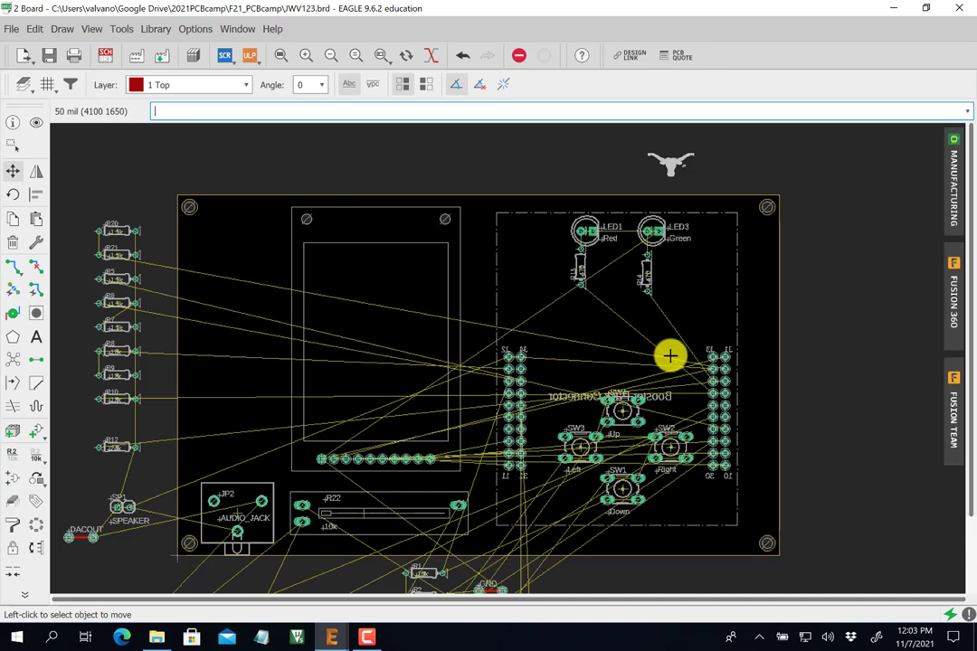
# Place resistor R1 horizontally just below switch SW1, at the booster pack outline's lower edge.
pyautogui.scroll(1, 673, 353)
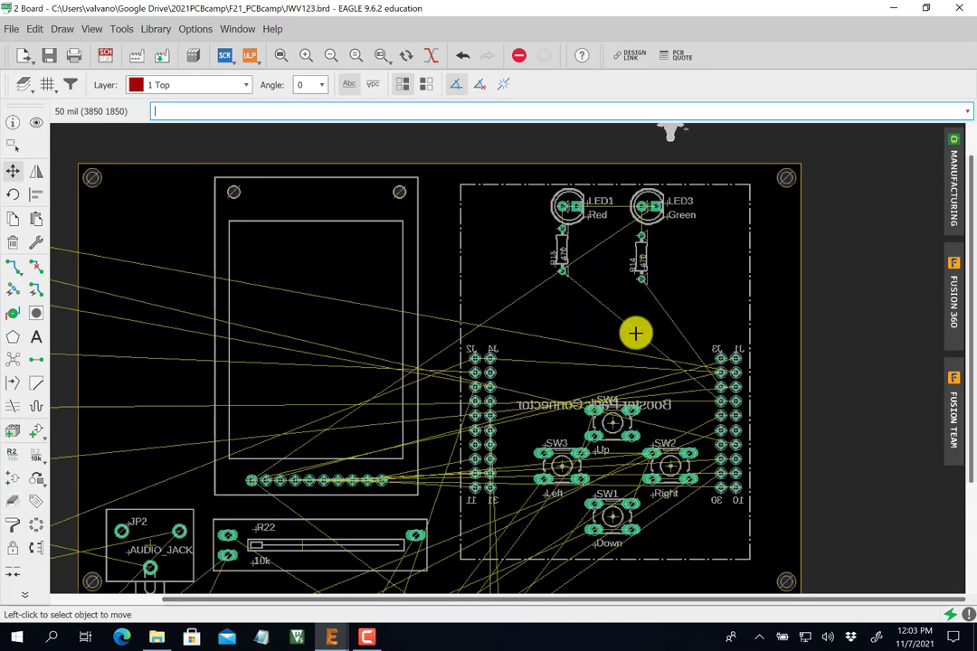
pyautogui.scroll(-2, 634, 334)
pyautogui.scroll(-1, 639, 338)
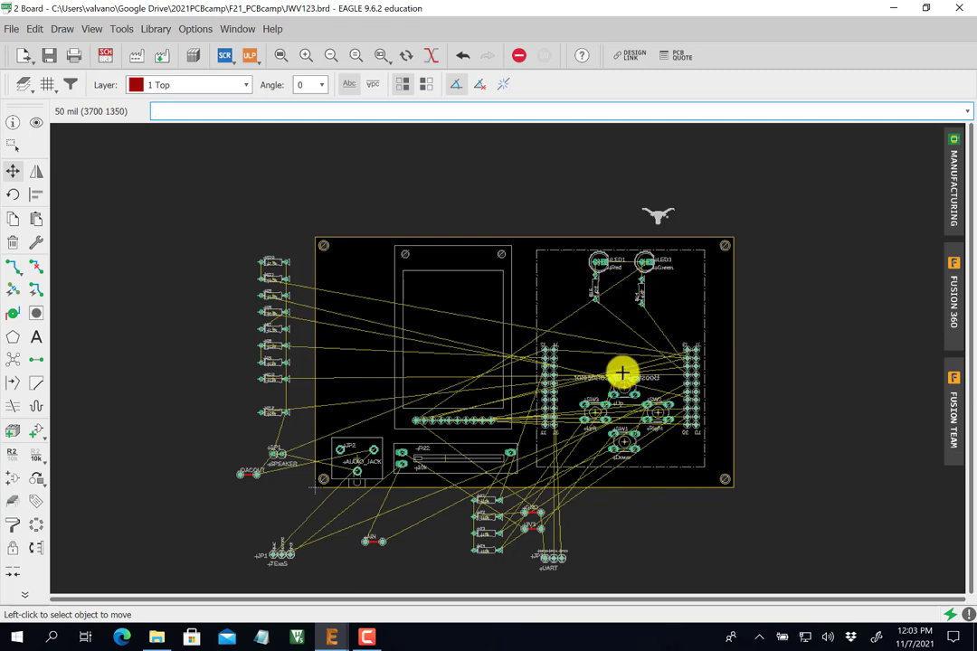
pyautogui.click(484, 504)
pyautogui.click(484, 500)
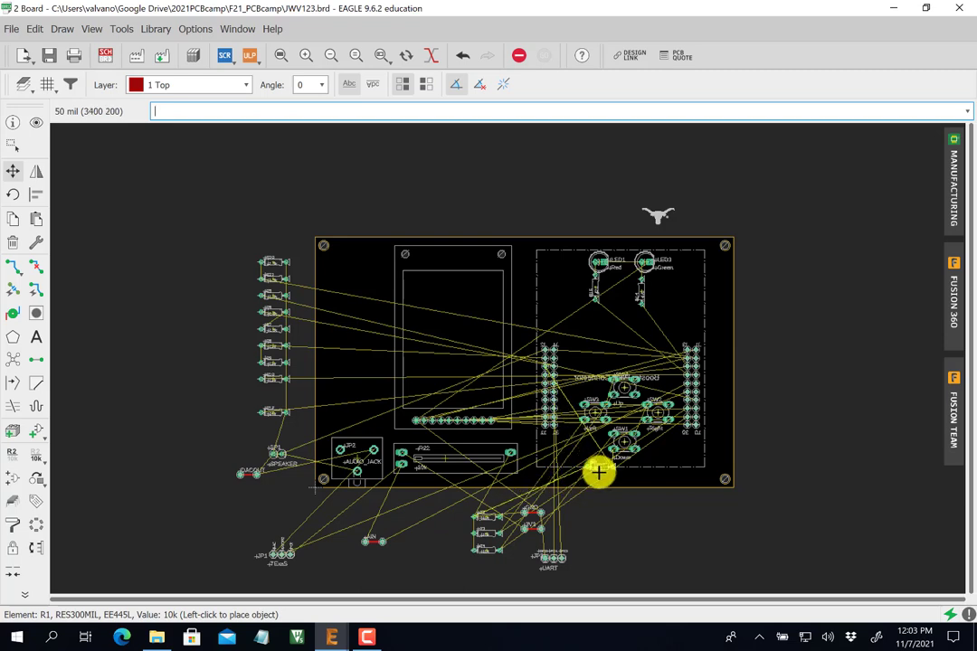
pyautogui.click(599, 471)
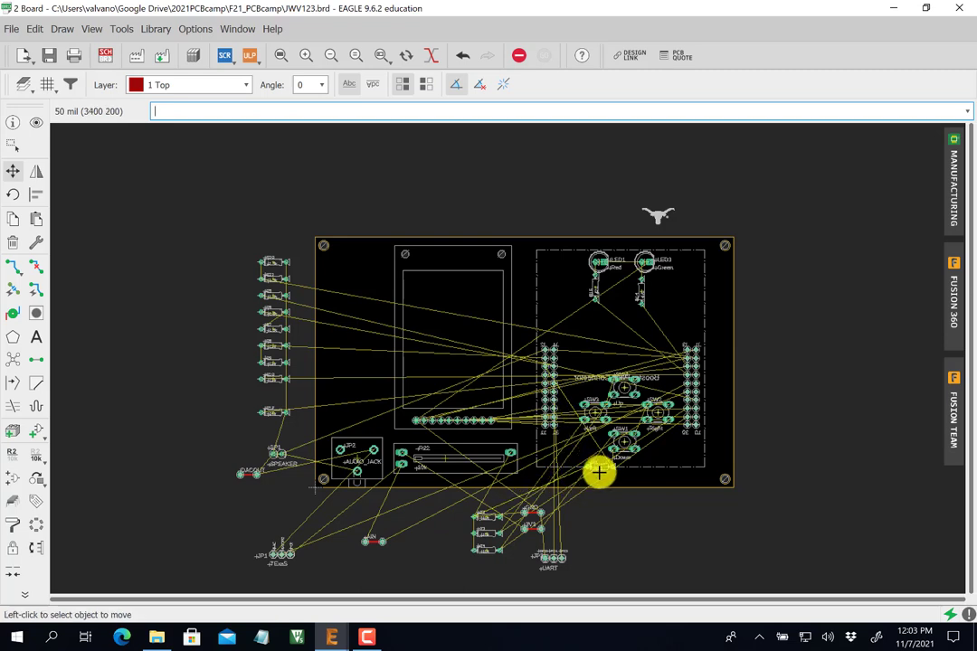
# Place R2 vertically below switch SW2 and R3 vertically below switch SW3, flanking SW1.
pyautogui.click(486, 516)
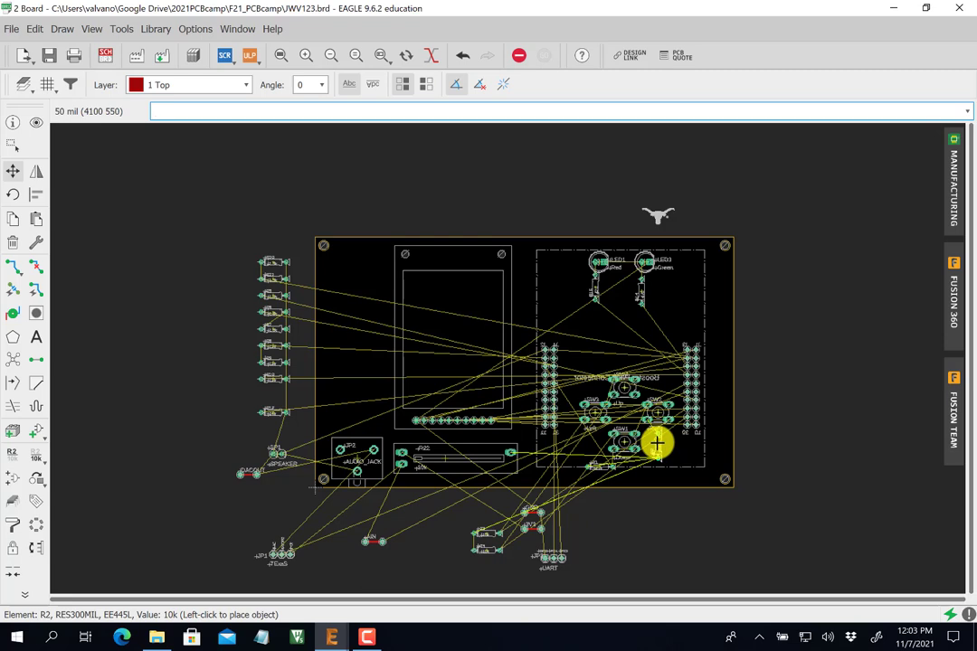
pyautogui.click(653, 441)
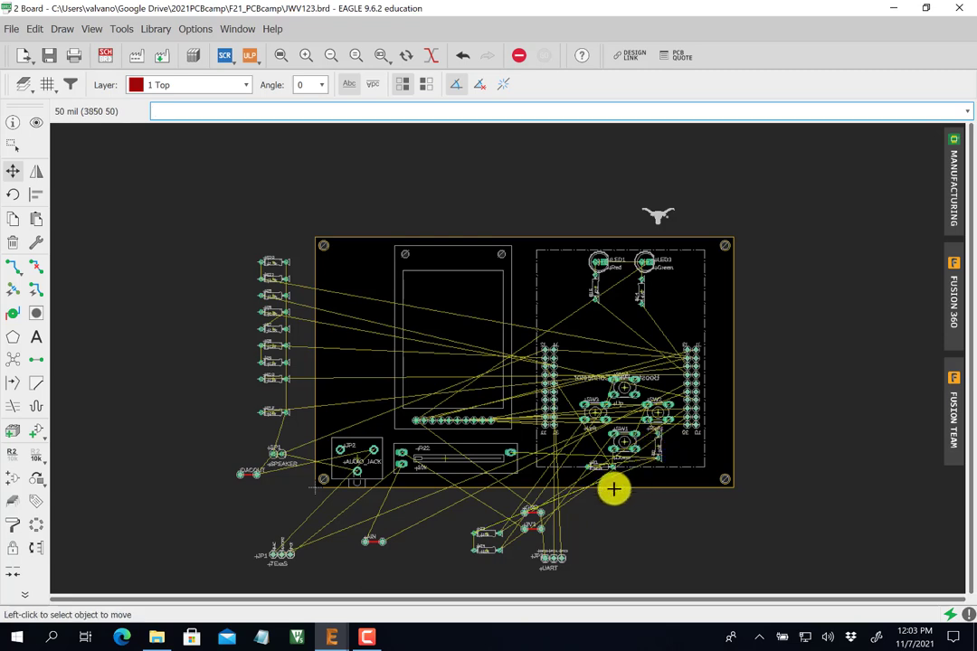
pyautogui.click(488, 533)
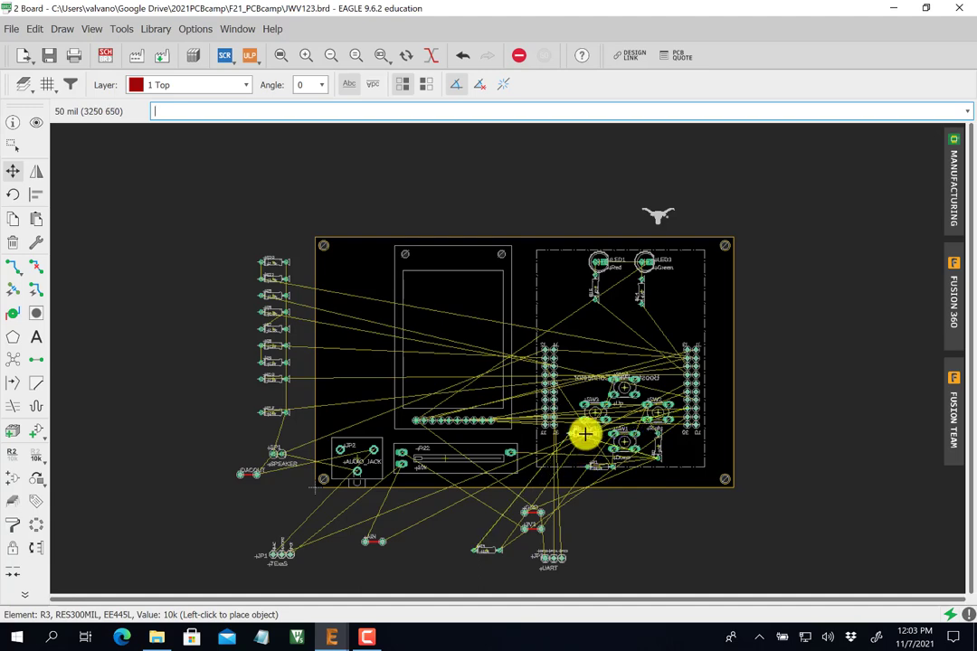
pyautogui.scroll(2, 602, 429)
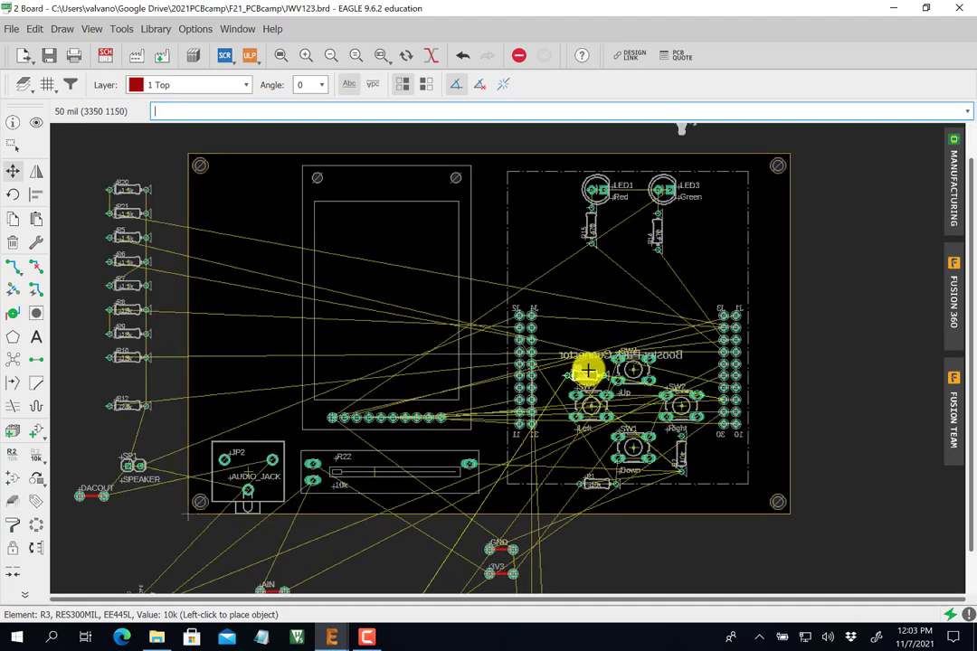
pyautogui.click(572, 445)
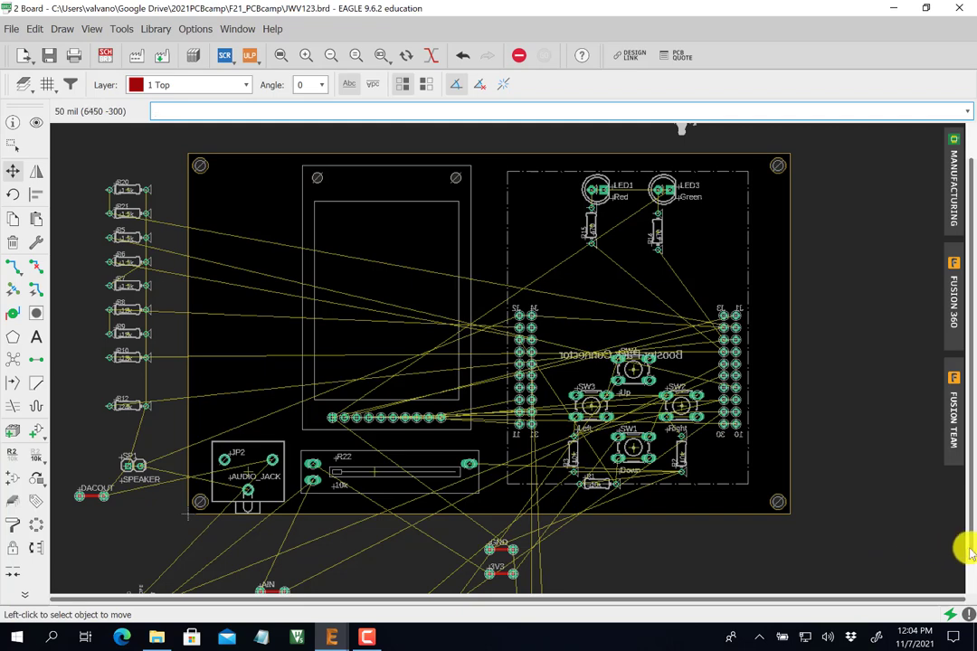
pyautogui.scroll(-1, 967, 561)
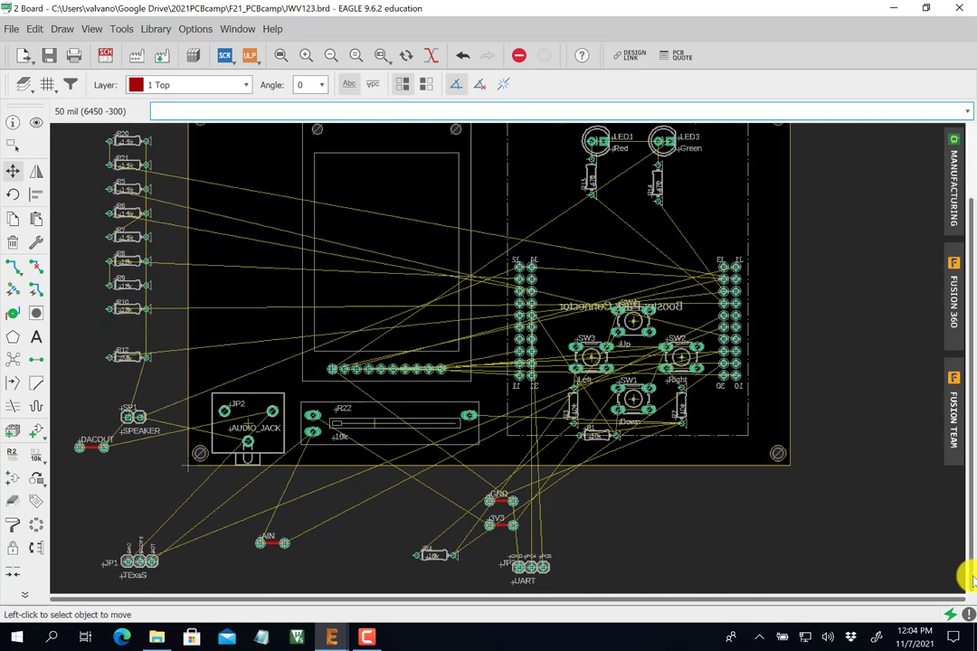
pyautogui.click(443, 547)
pyautogui.click(433, 554)
pyautogui.click(428, 555)
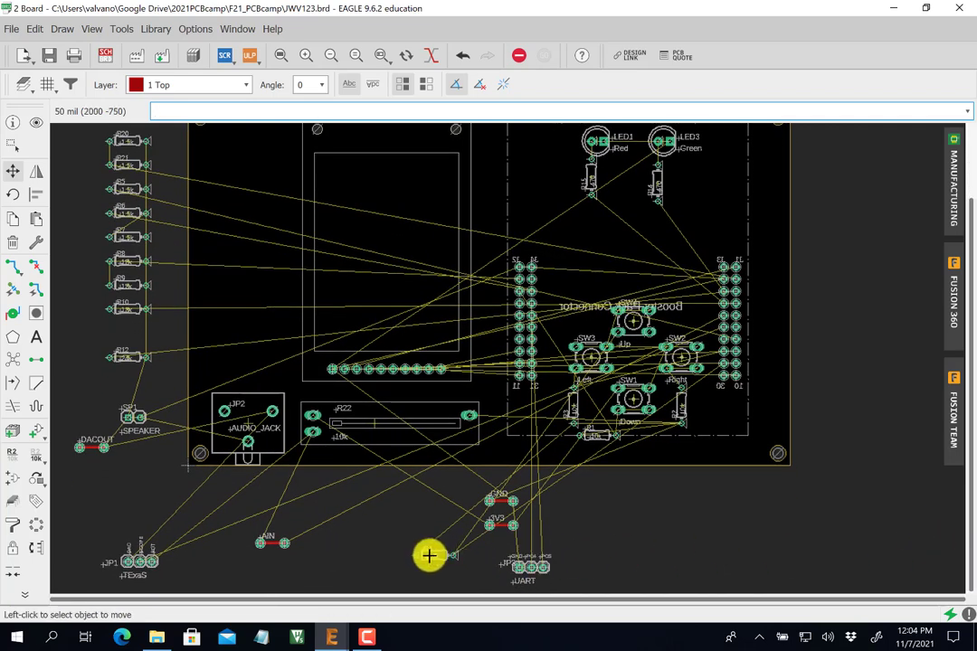
pyautogui.click(428, 554)
pyautogui.click(430, 554)
pyautogui.click(431, 556)
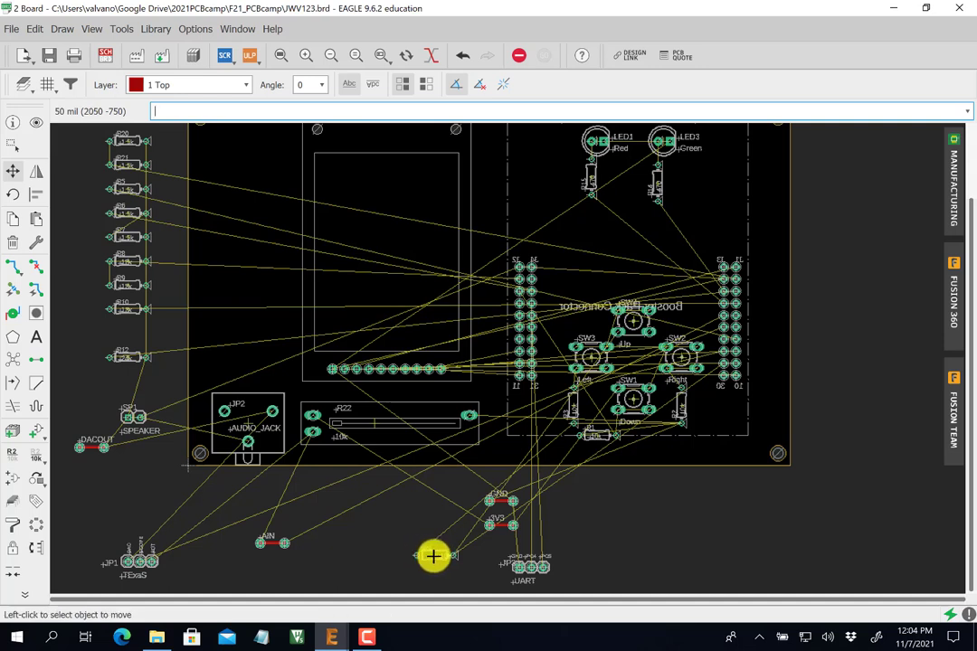
pyautogui.hotkey('ctrl', 'z')
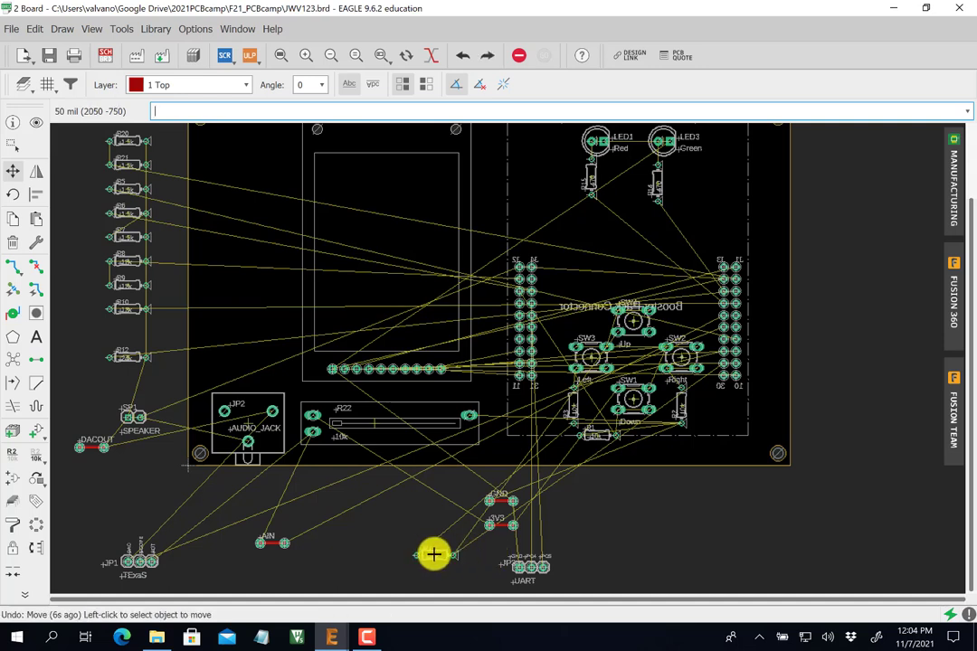
# Place resistor R4 horizontally just above switch SW3, to the left of SW4.
pyautogui.scroll(2, 440, 560)
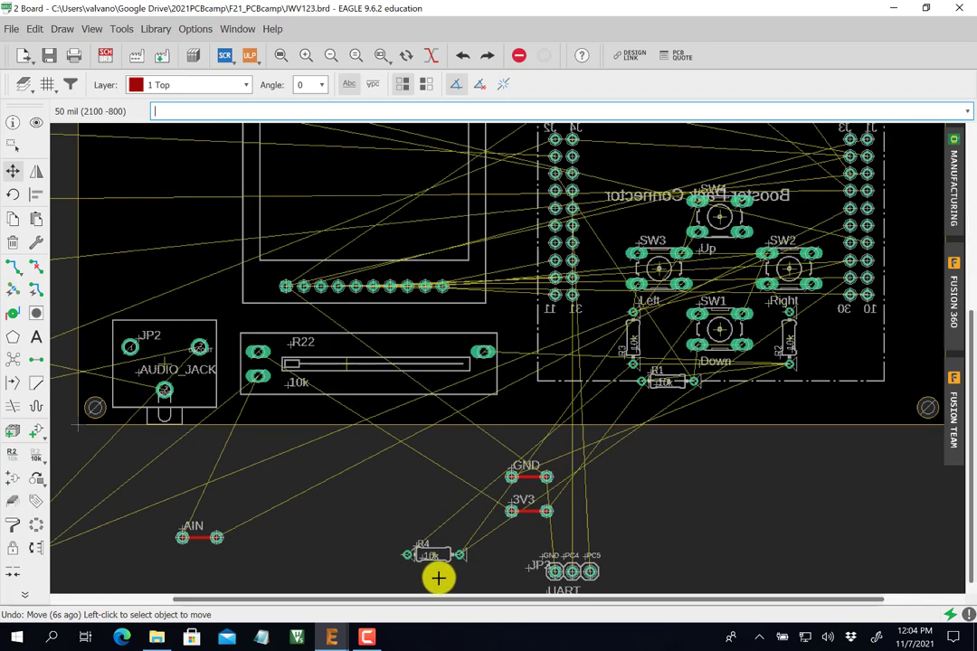
pyautogui.click(434, 553)
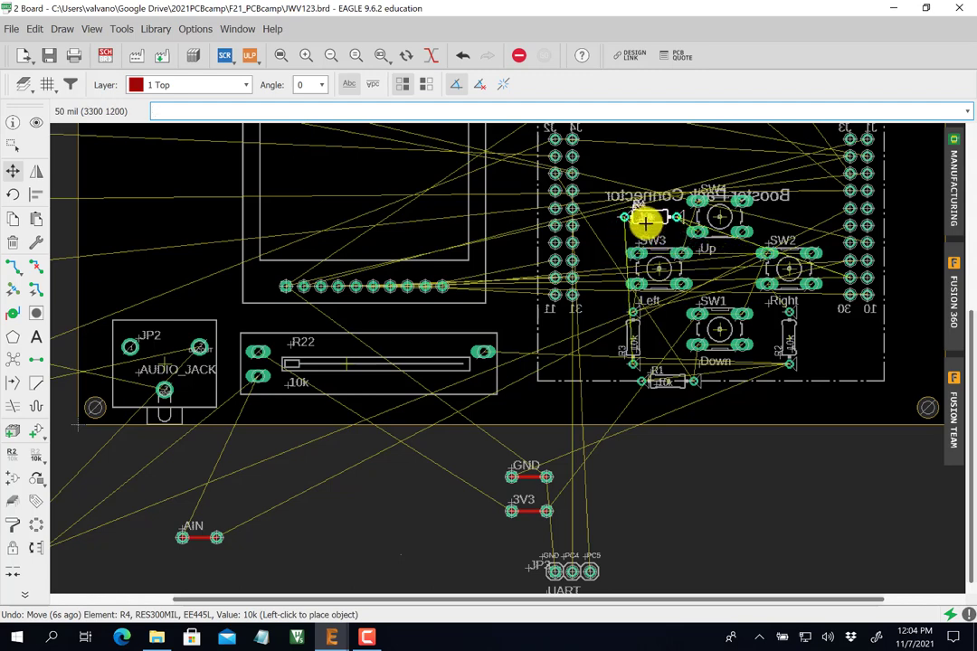
pyautogui.click(648, 222)
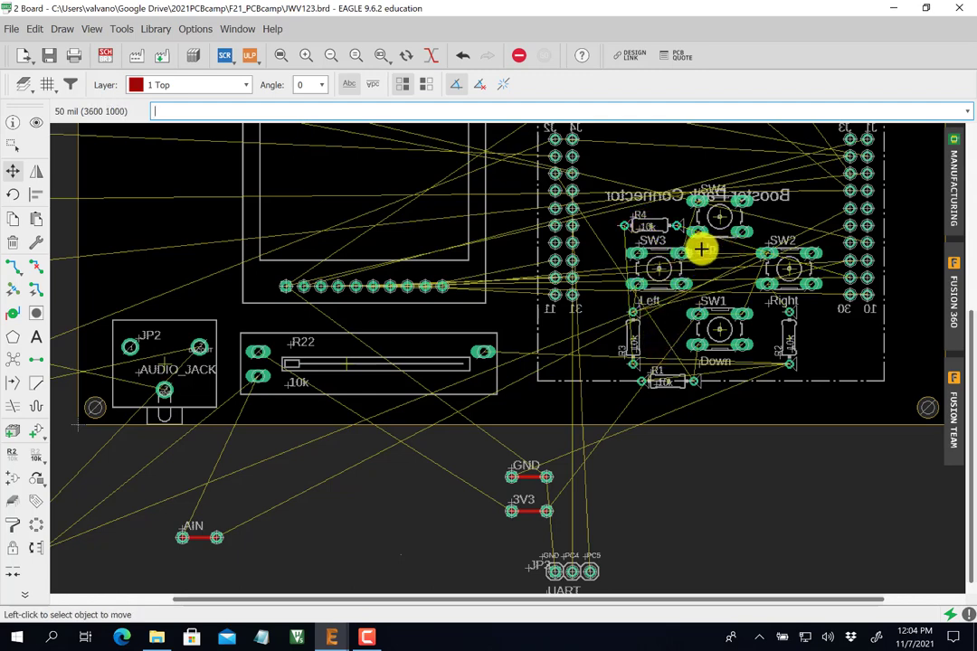
# Place speaker connector SP1 vertically just above audio jack JP2, near the board's left edge, with pin 1 at the upper end.
pyautogui.scroll(1, 696, 249)
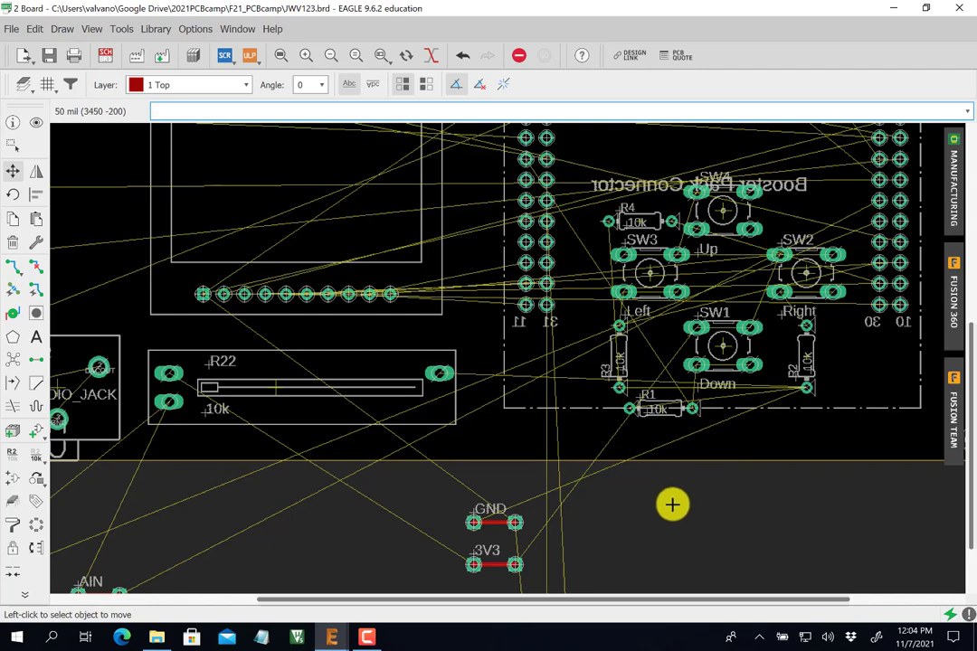
pyautogui.scroll(-2, 673, 503)
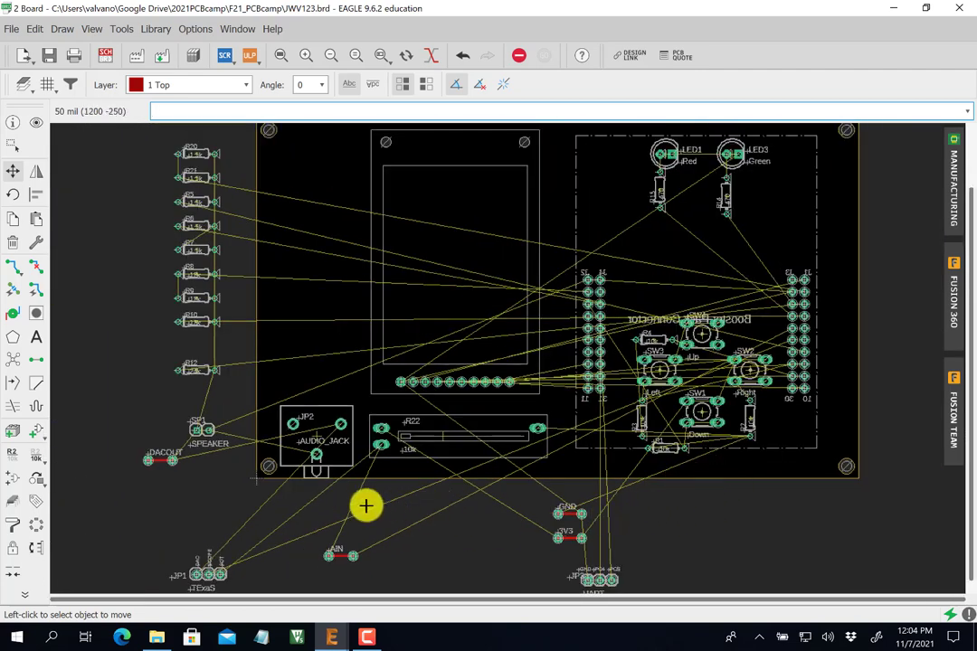
pyautogui.click(202, 430)
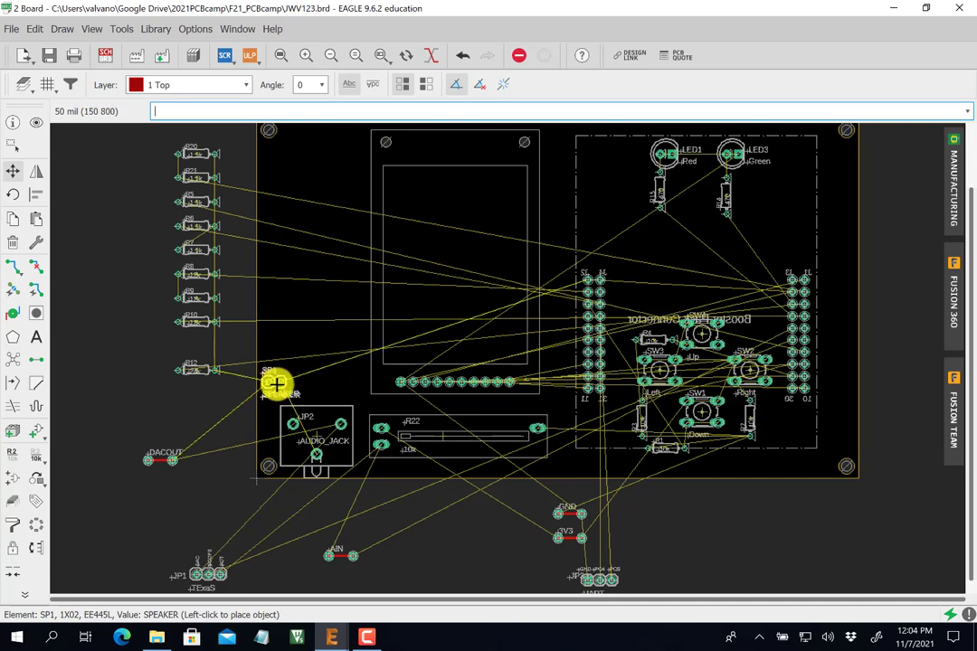
pyautogui.rightClick(273, 387)
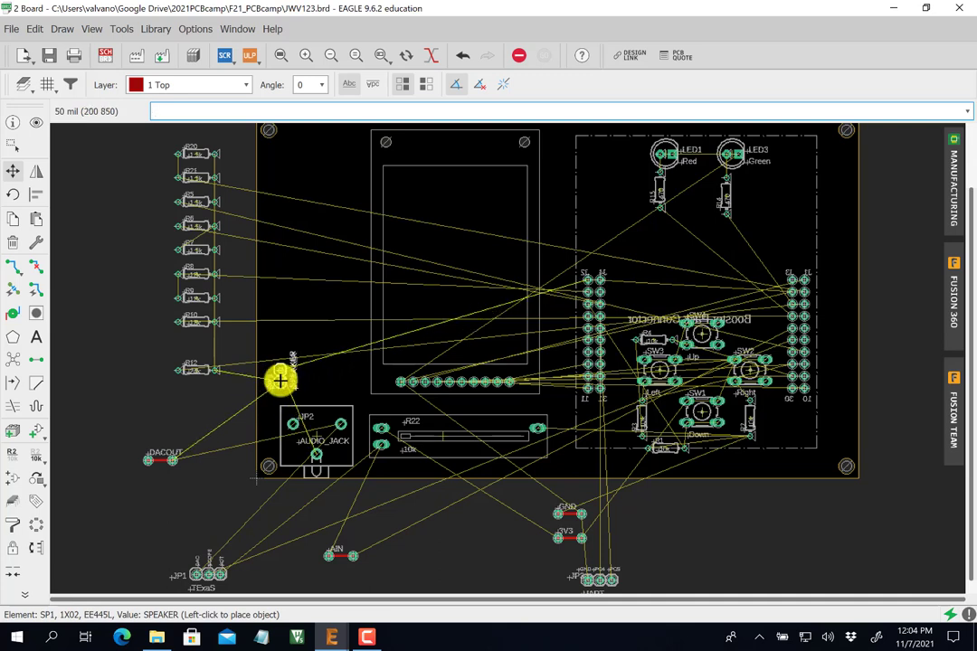
pyautogui.rightClick(273, 385)
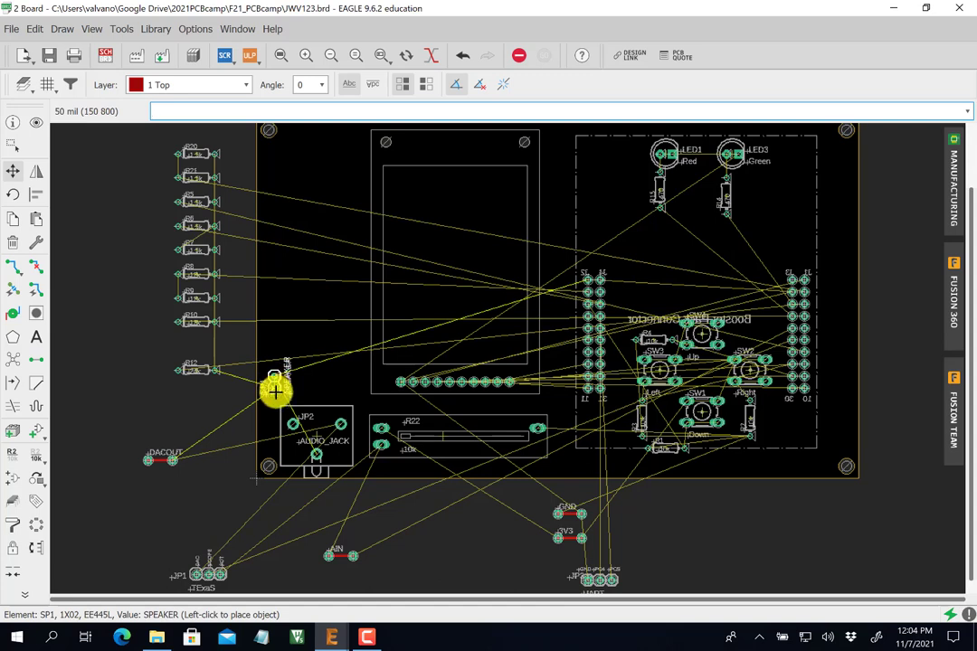
pyautogui.rightClick(274, 385)
pyautogui.rightClick(274, 385)
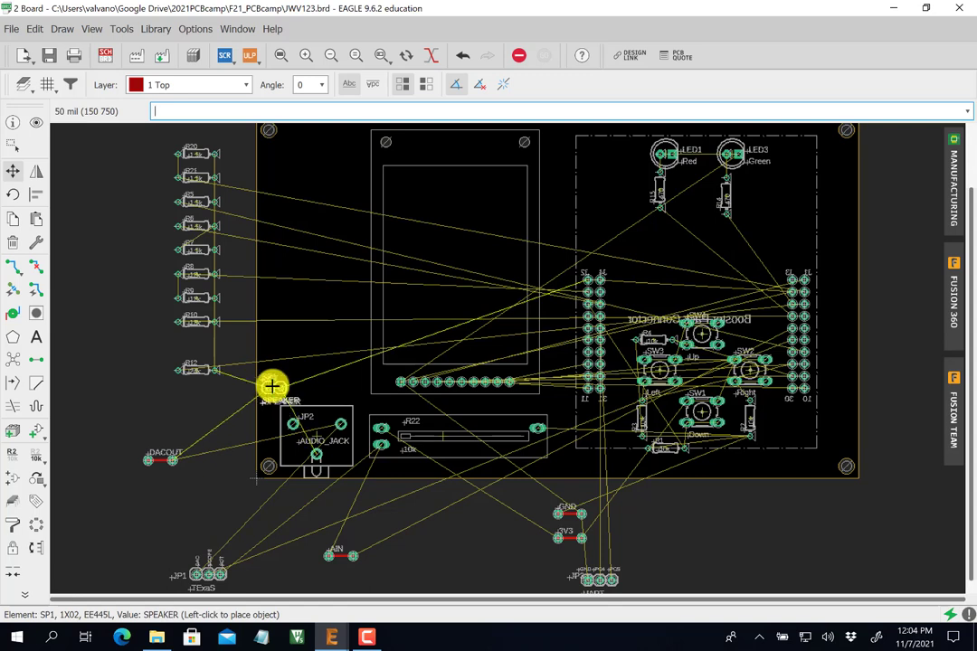
pyautogui.rightClick(276, 383)
pyautogui.rightClick(276, 382)
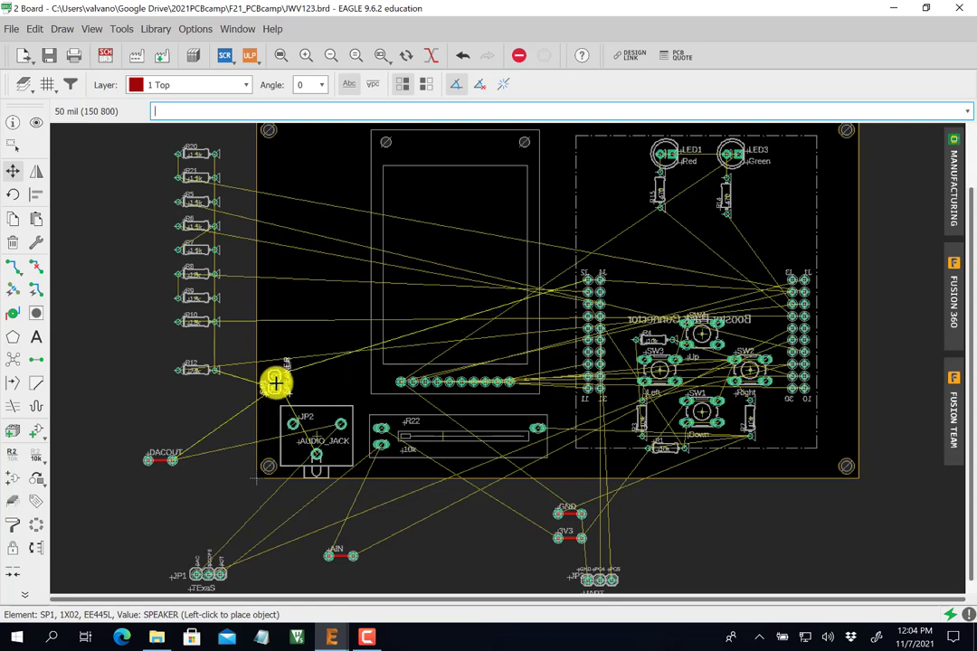
pyautogui.rightClick(273, 387)
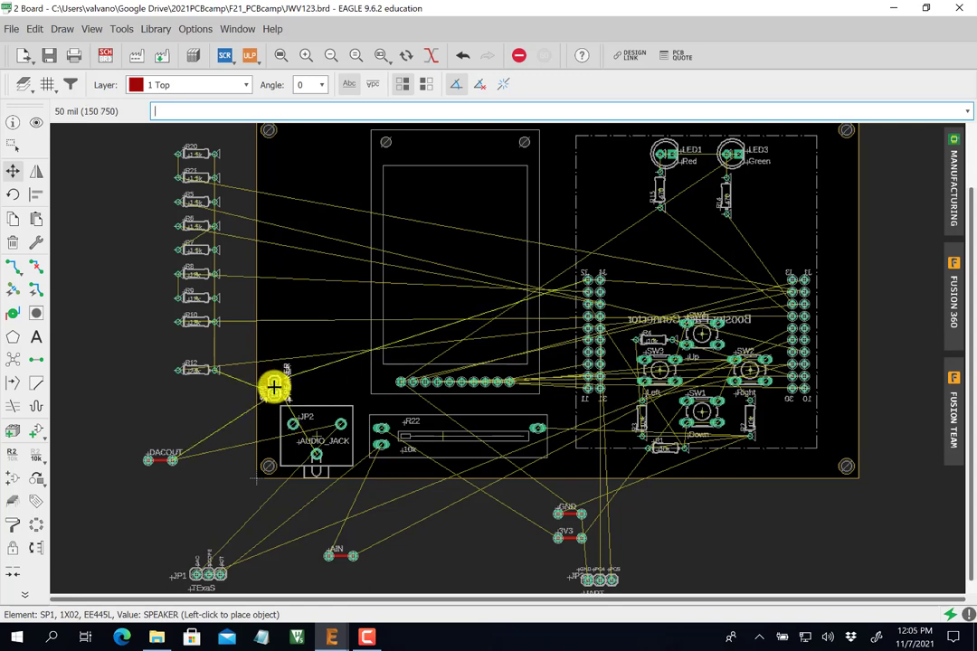
pyautogui.rightClick(273, 387)
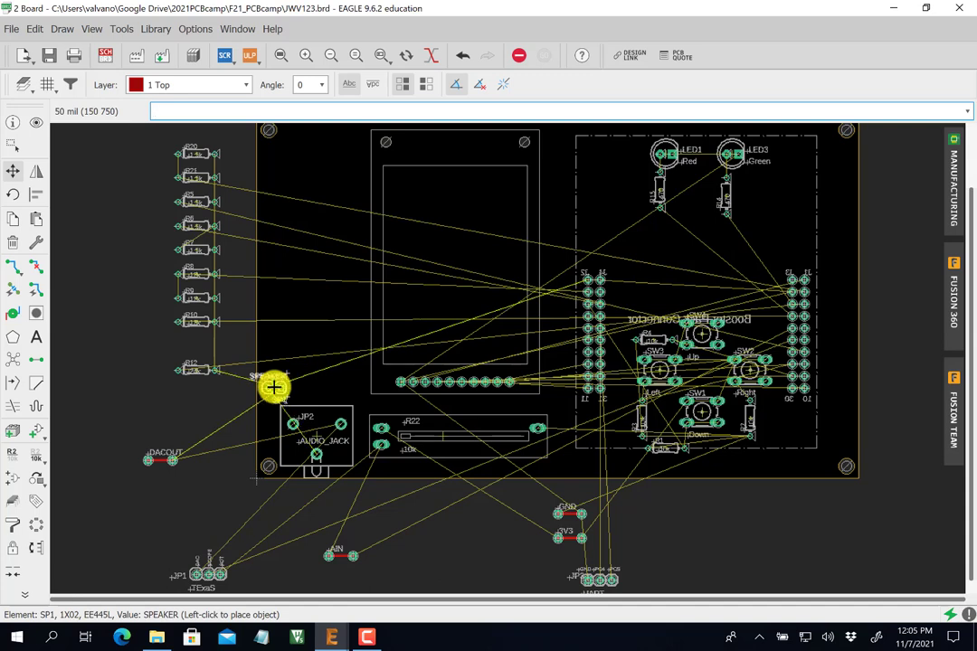
pyautogui.rightClick(274, 387)
pyautogui.click(273, 387)
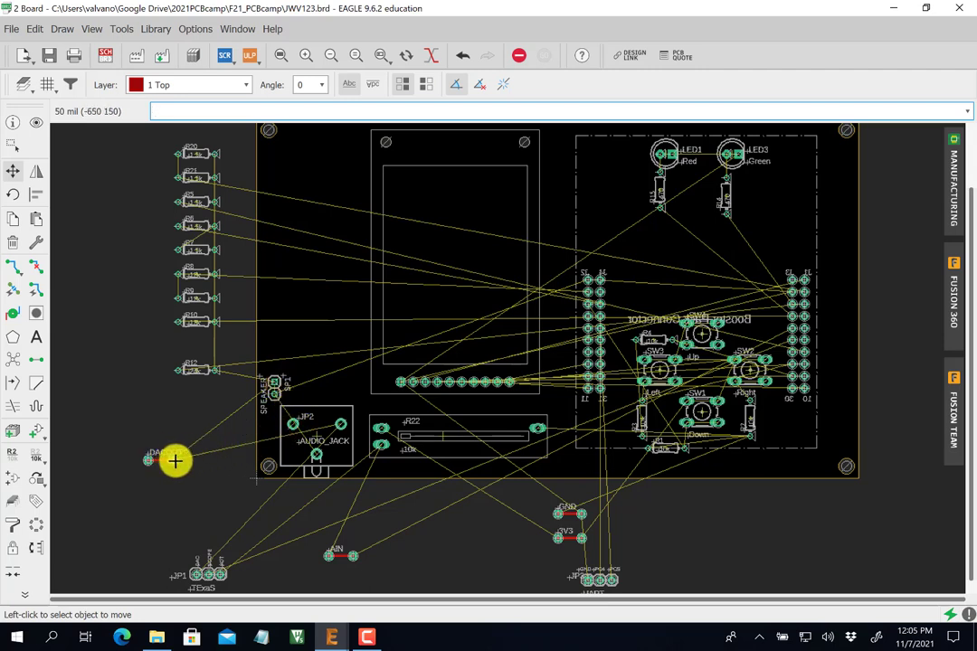
# Place the DACOUT test point horizontally just above audio jack JP2, to the right of SP1.
pyautogui.click(154, 460)
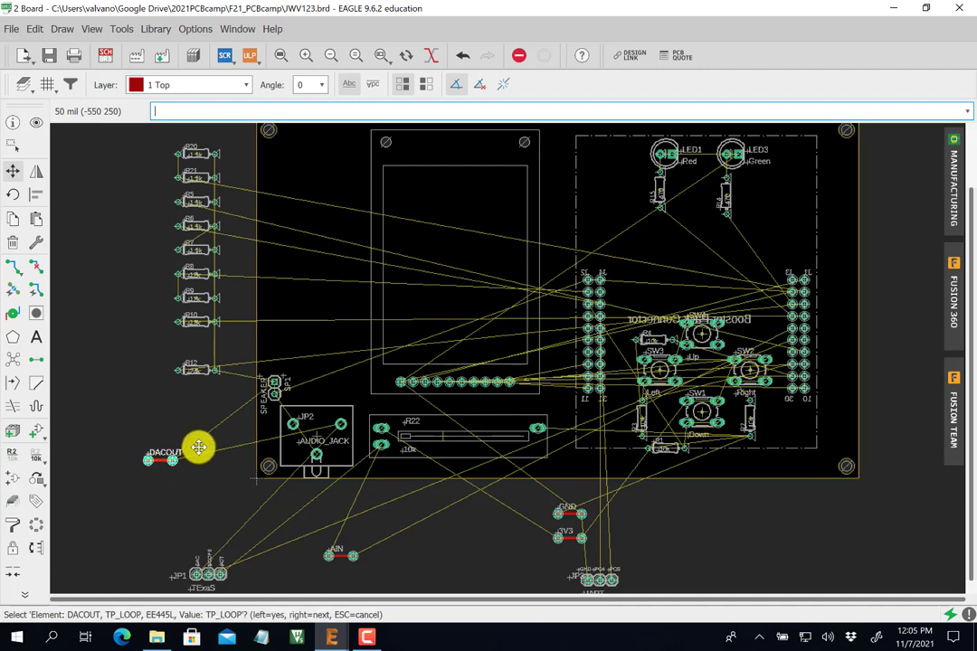
pyautogui.click(148, 462)
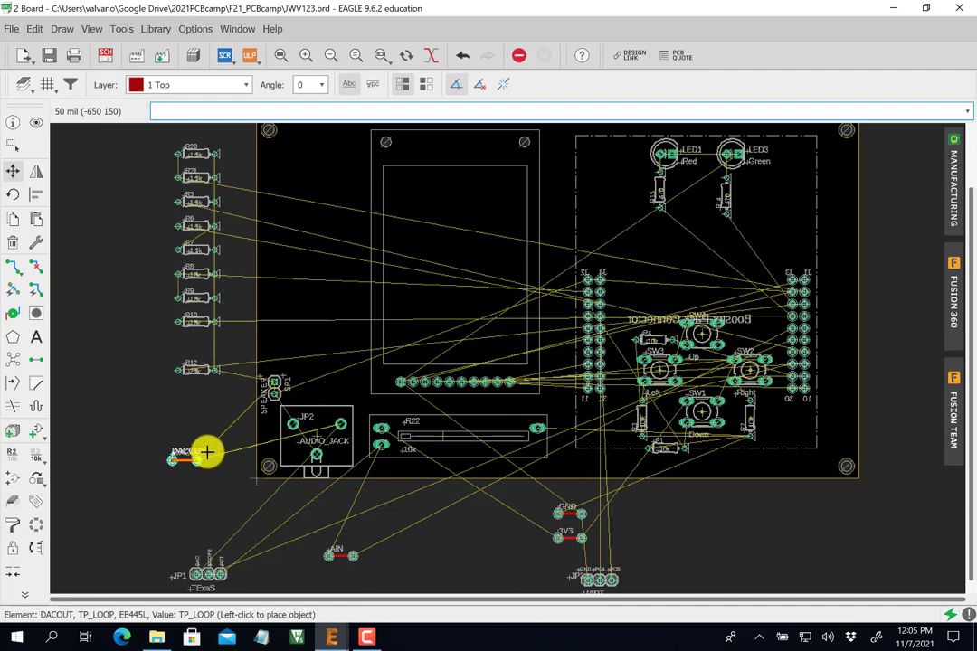
pyautogui.click(308, 389)
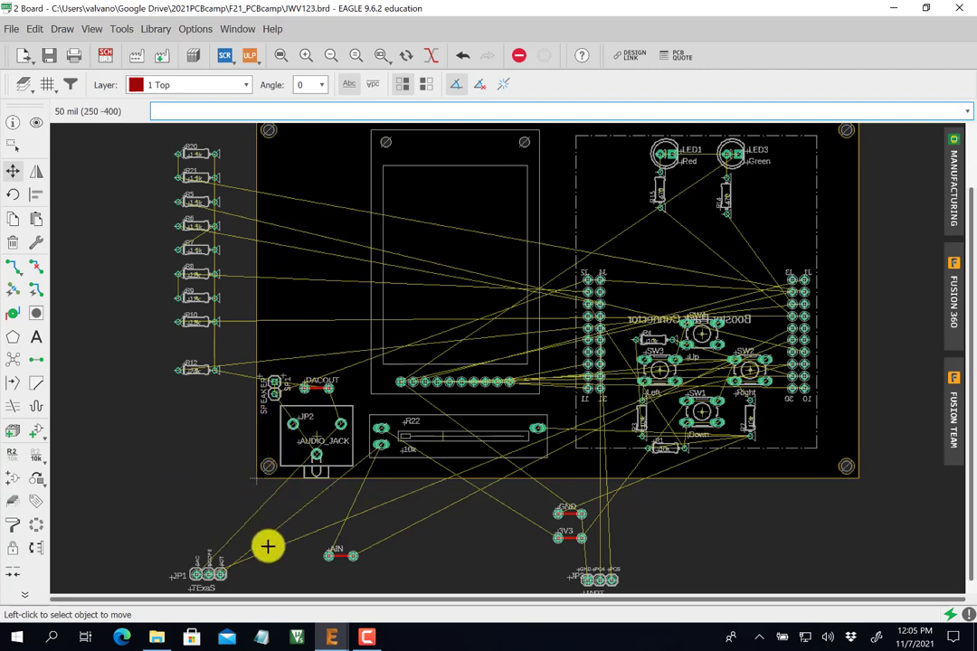
# Place the TExaS header JP1 vertically between the DACOUT test point and the display outline, with a small gap to the outline.
pyautogui.click(208, 574)
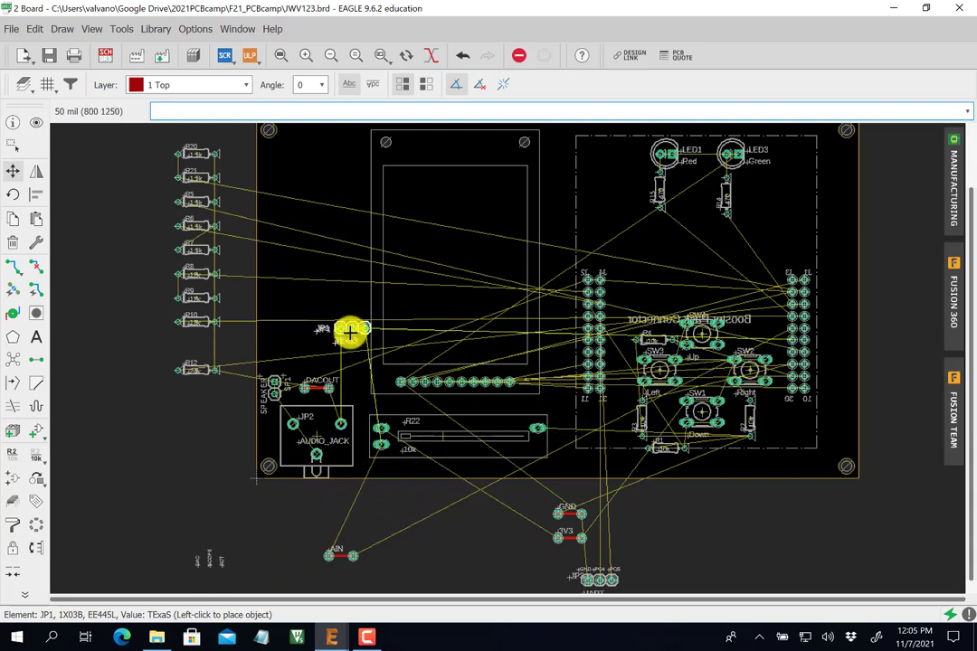
pyautogui.rightClick(351, 338)
pyautogui.rightClick(351, 339)
pyautogui.rightClick(351, 339)
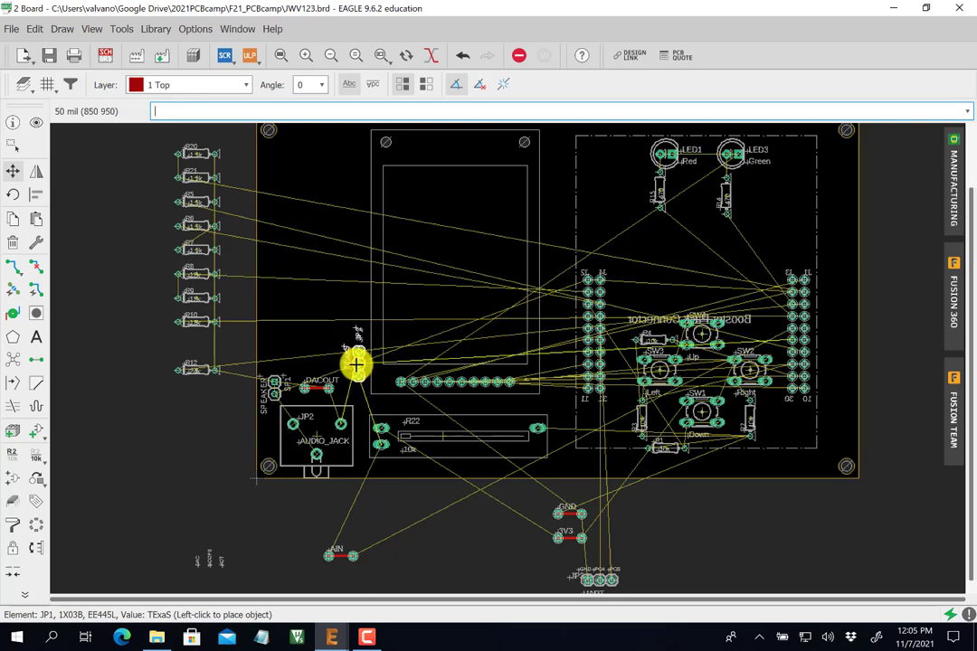
pyautogui.click(356, 363)
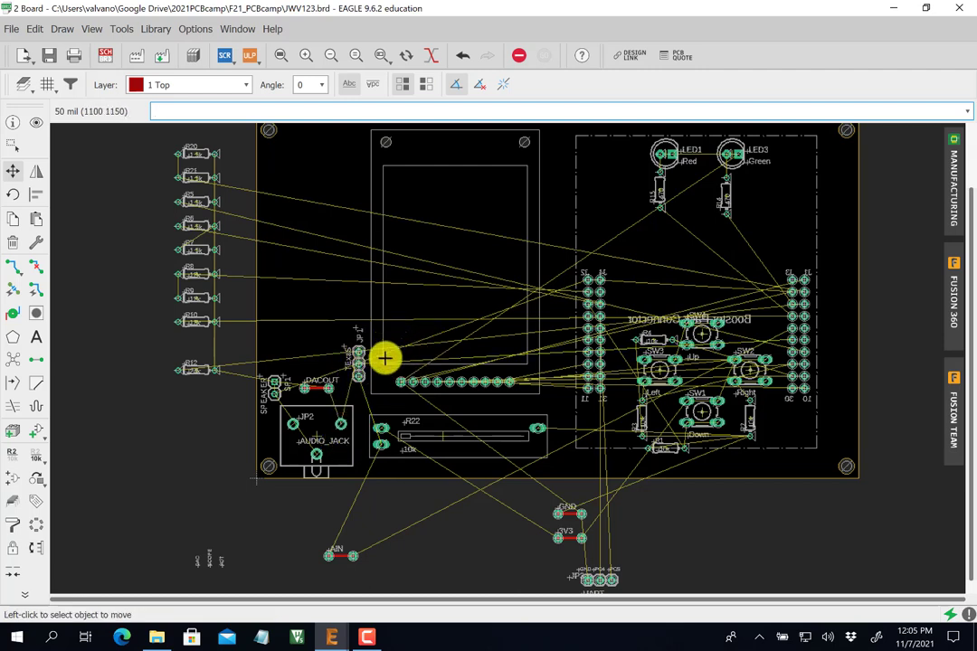
pyautogui.click(359, 362)
pyautogui.click(351, 364)
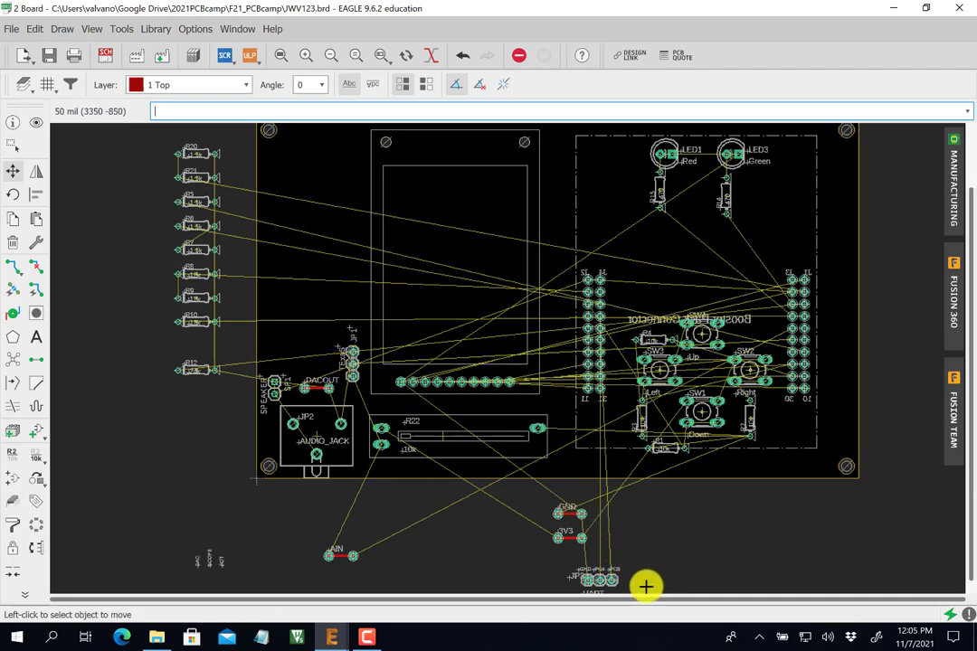
# Place the UART header JP3 horizontally at the booster pack outline's upper-left corner, to the left of LED1.
pyautogui.click(597, 579)
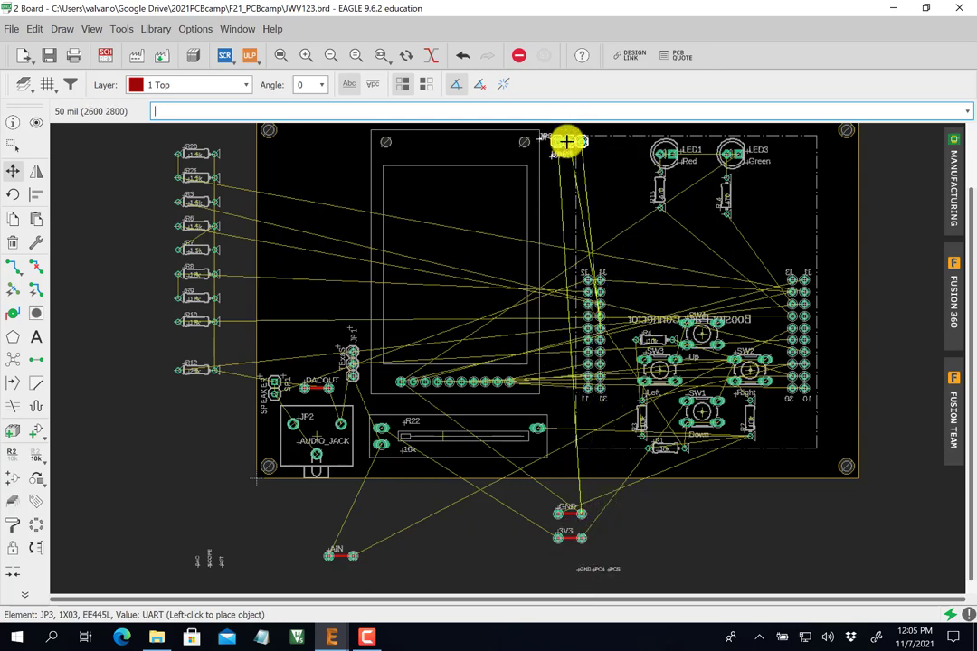
pyautogui.scroll(1, 563, 138)
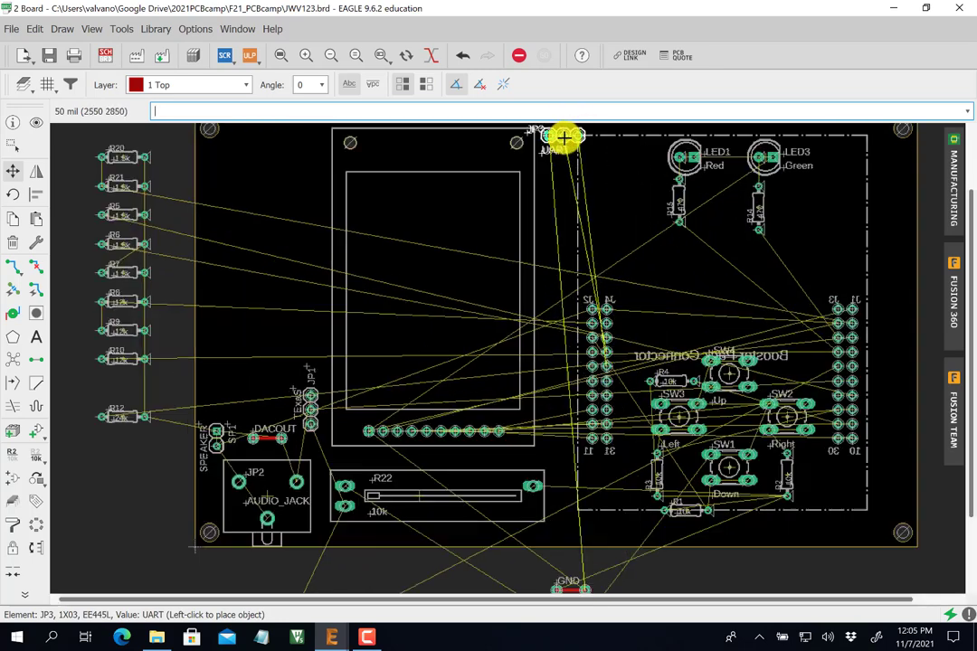
pyautogui.scroll(-2, 563, 137)
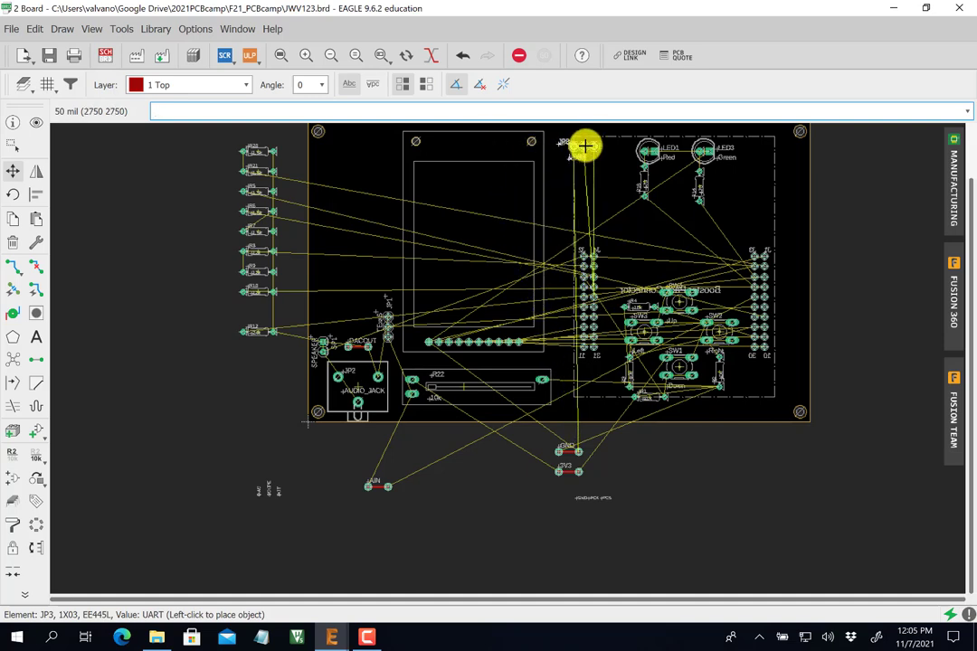
pyautogui.click(585, 146)
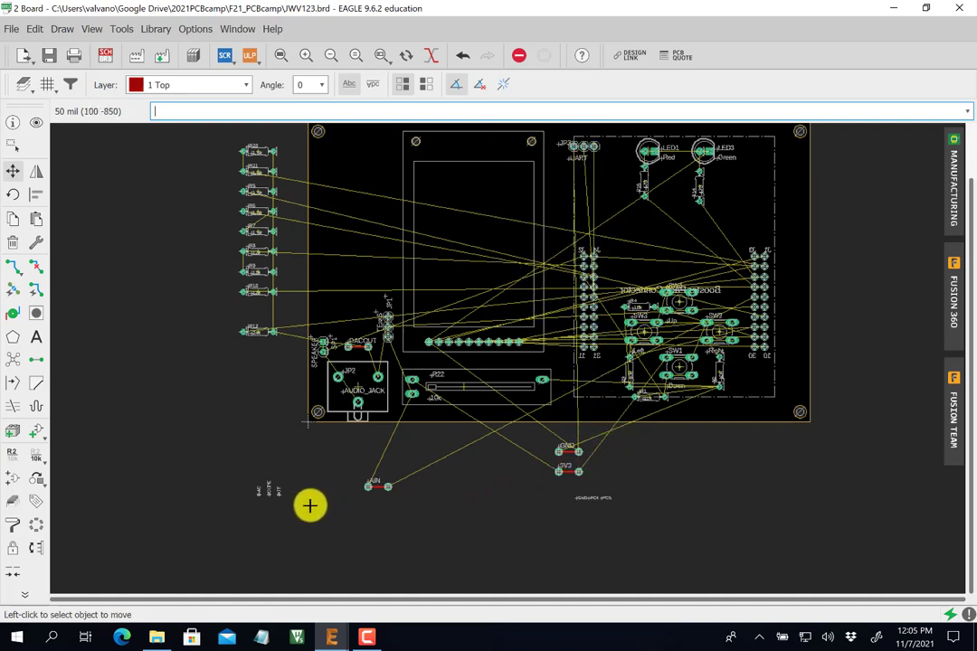
# Inspect the properties of the airwire between JP1 pin 3 and potentiometer R22 to check its signal name.
pyautogui.scroll(2, 295, 521)
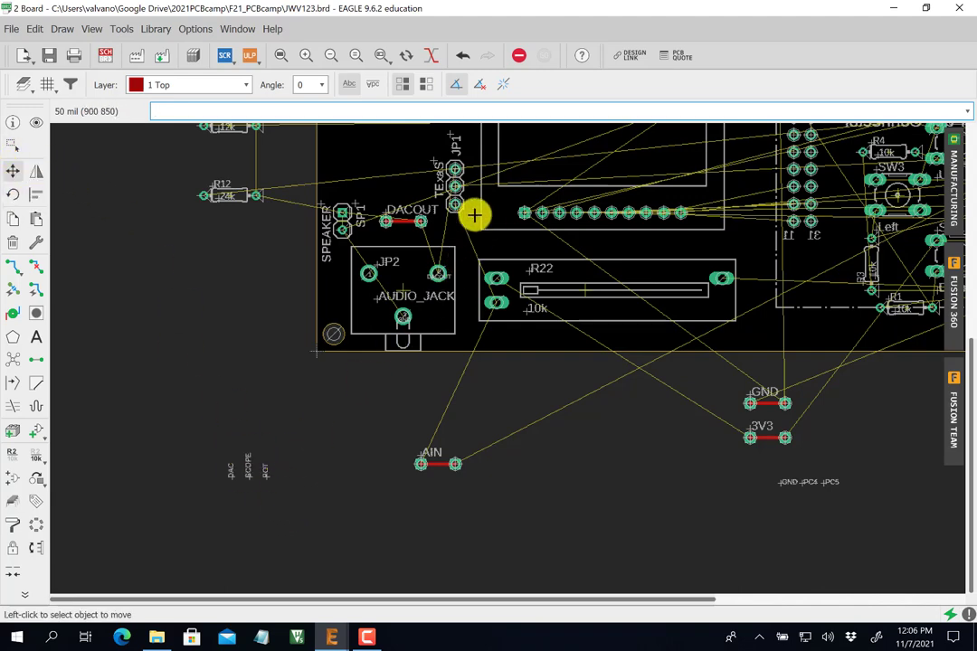
pyautogui.scroll(2, 475, 214)
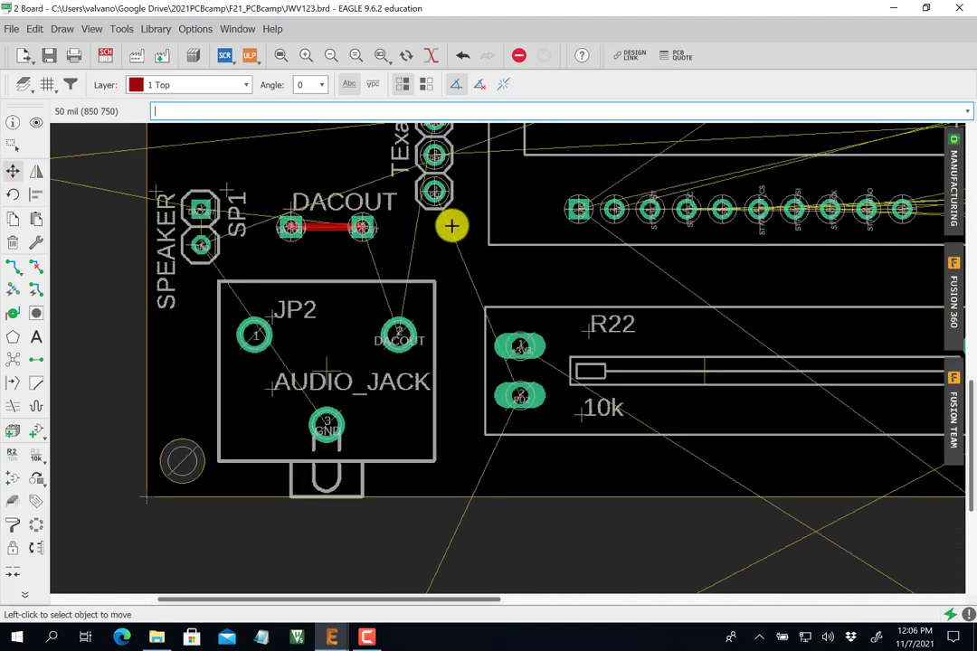
pyautogui.scroll(2, 449, 227)
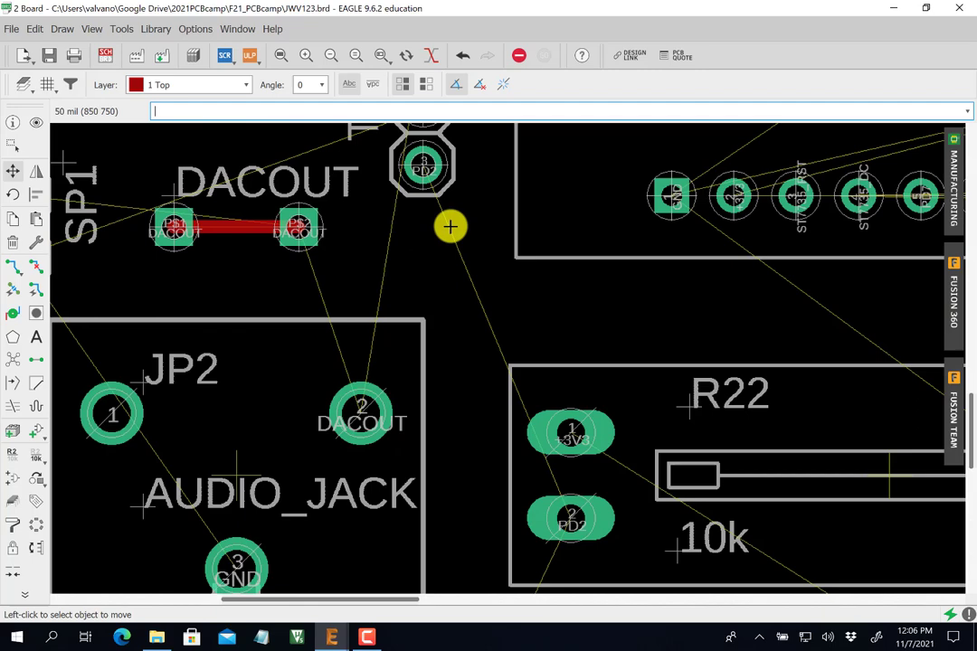
pyautogui.click(13, 124)
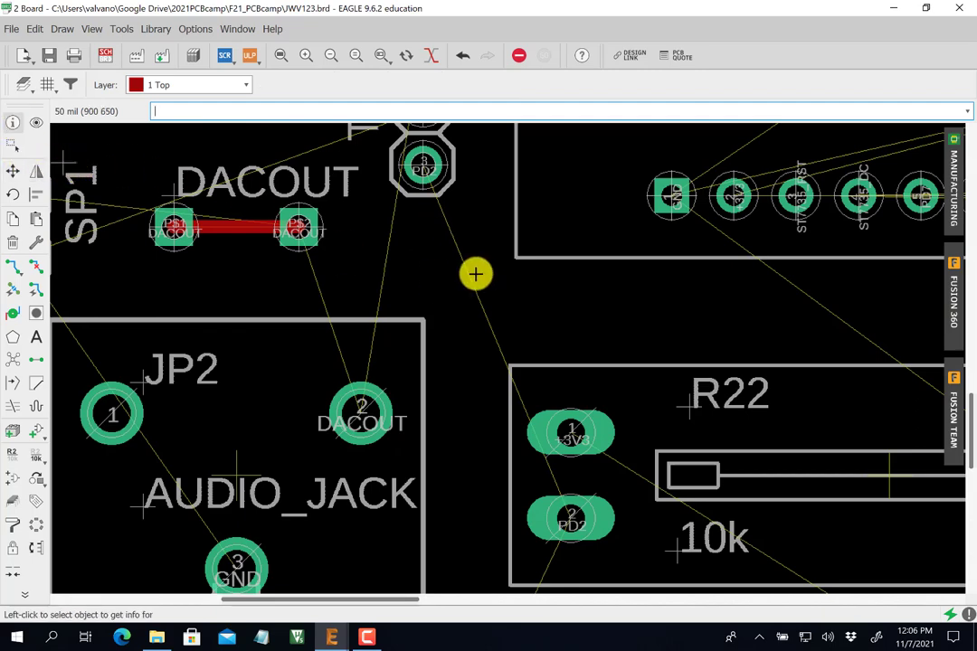
pyautogui.click(448, 226)
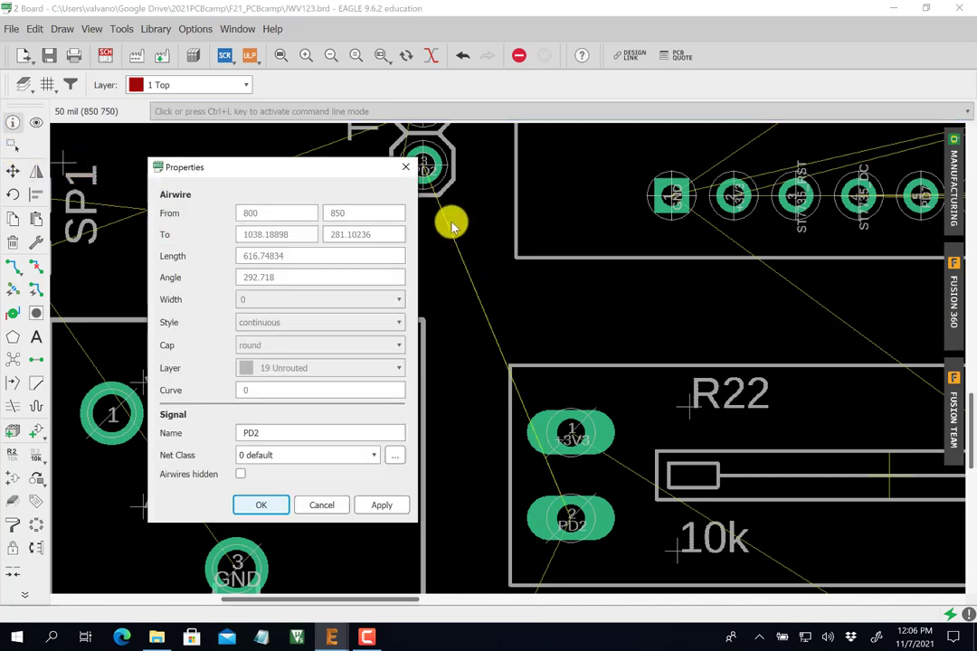
pyautogui.click(276, 436)
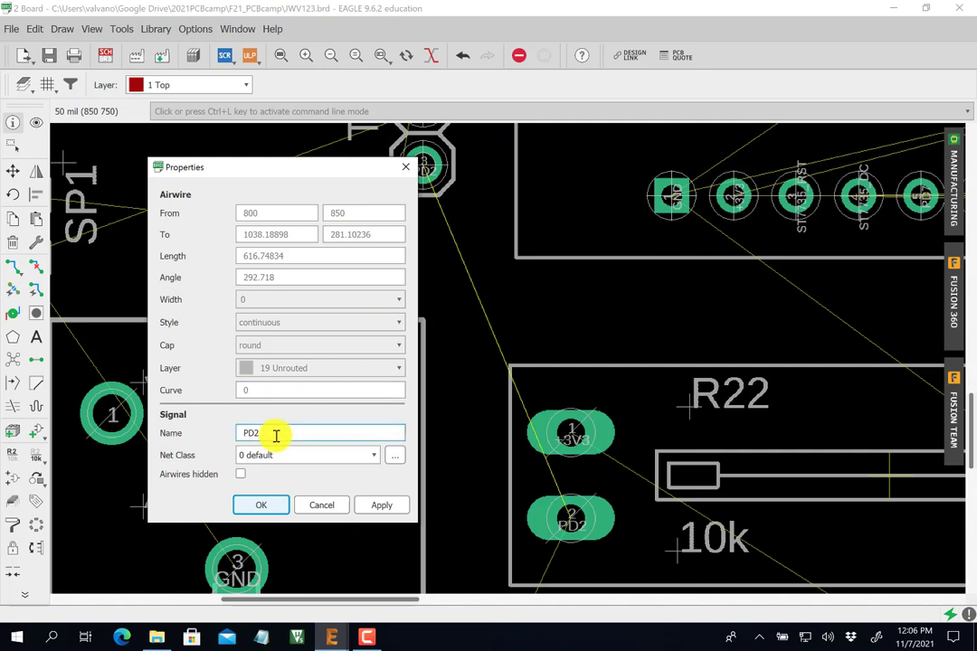
pyautogui.click(260, 513)
# Move the POT, DAC and SCOPE labels onto the board beside header JP1, with DAC uppermost, SCOPE in the middle and POT lowest.
pyautogui.scroll(-3, 453, 501)
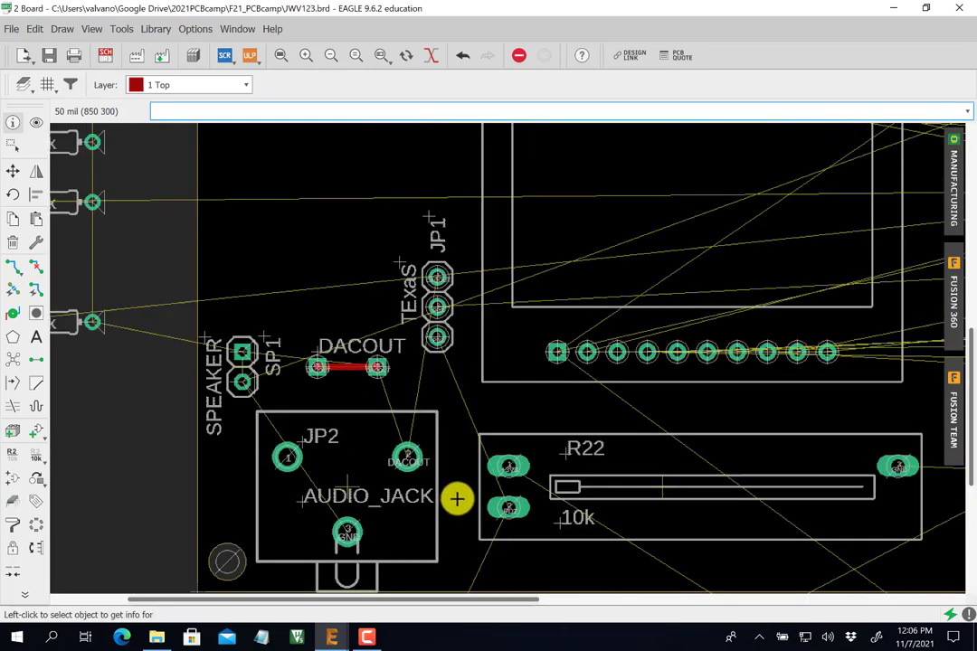
pyautogui.moveTo(972, 417); pyautogui.dragTo(961, 495)
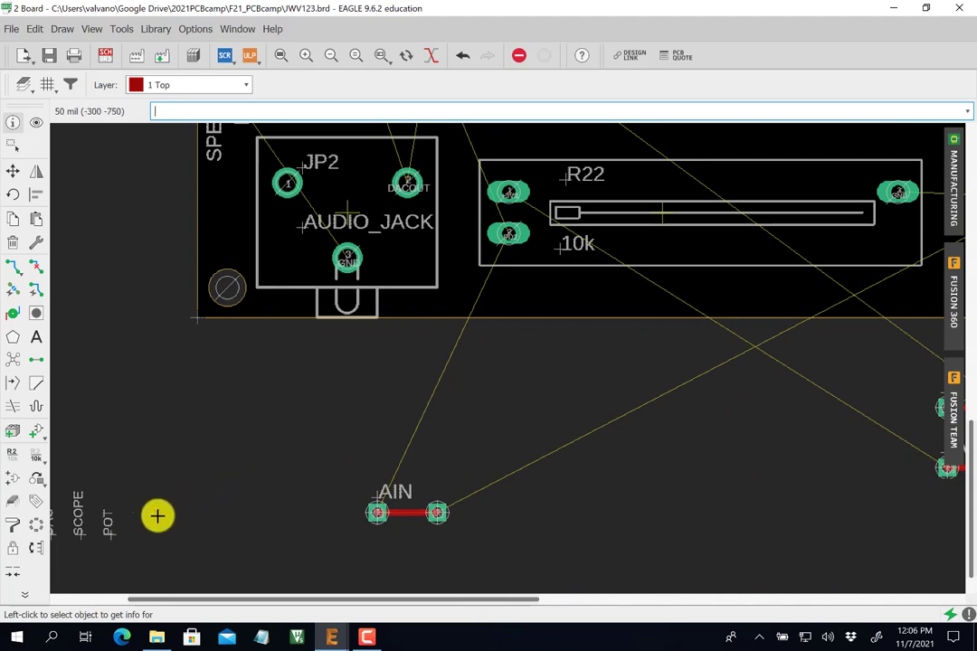
pyautogui.scroll(2, 214, 518)
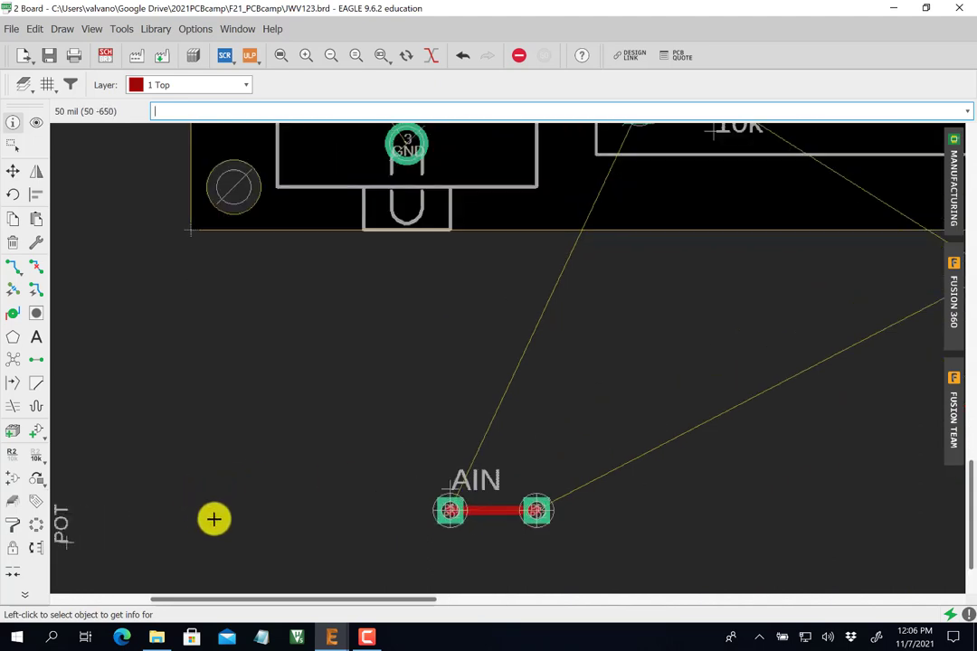
pyautogui.scroll(-3, 215, 521)
pyautogui.scroll(-1, 218, 523)
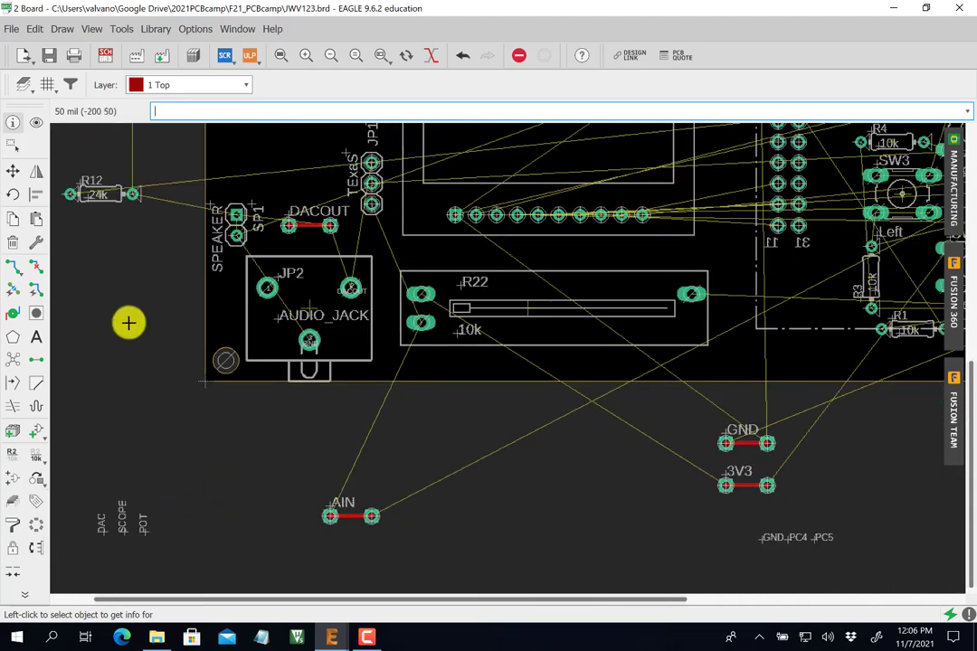
pyautogui.click(13, 170)
pyautogui.click(144, 527)
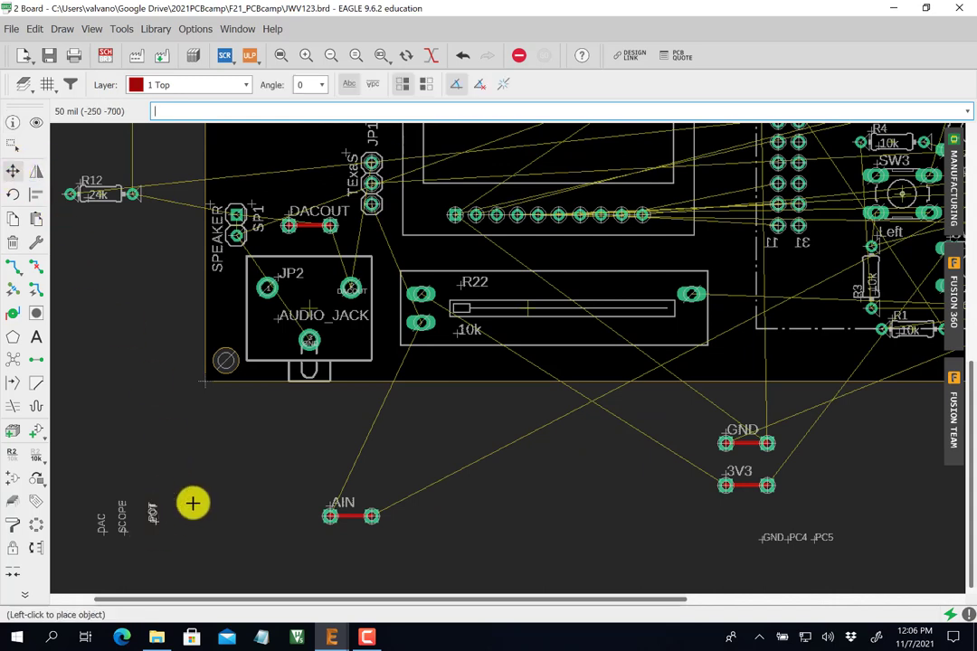
pyautogui.click(391, 221)
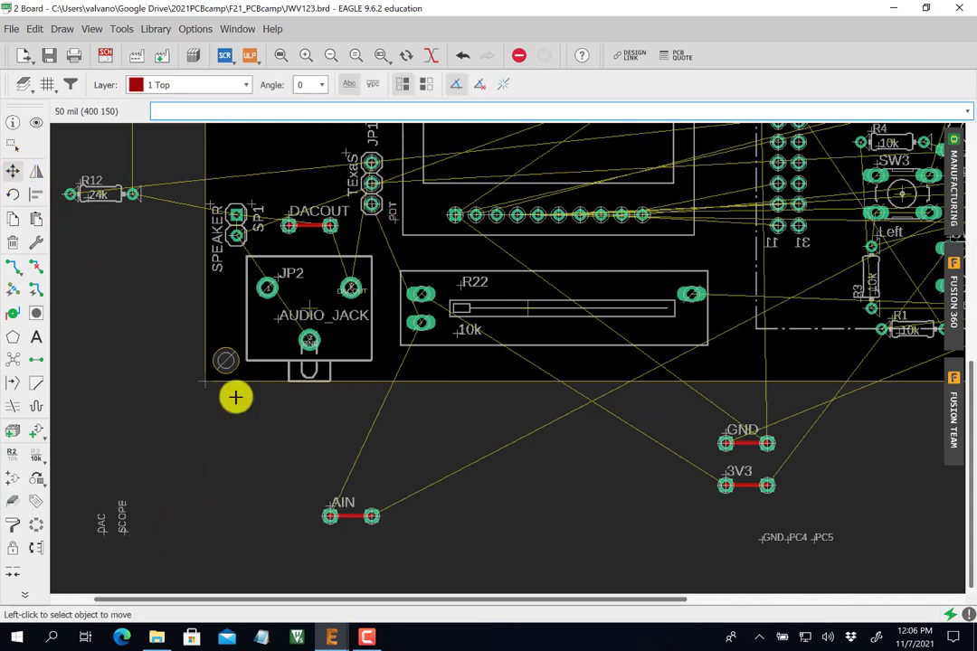
pyautogui.click(108, 533)
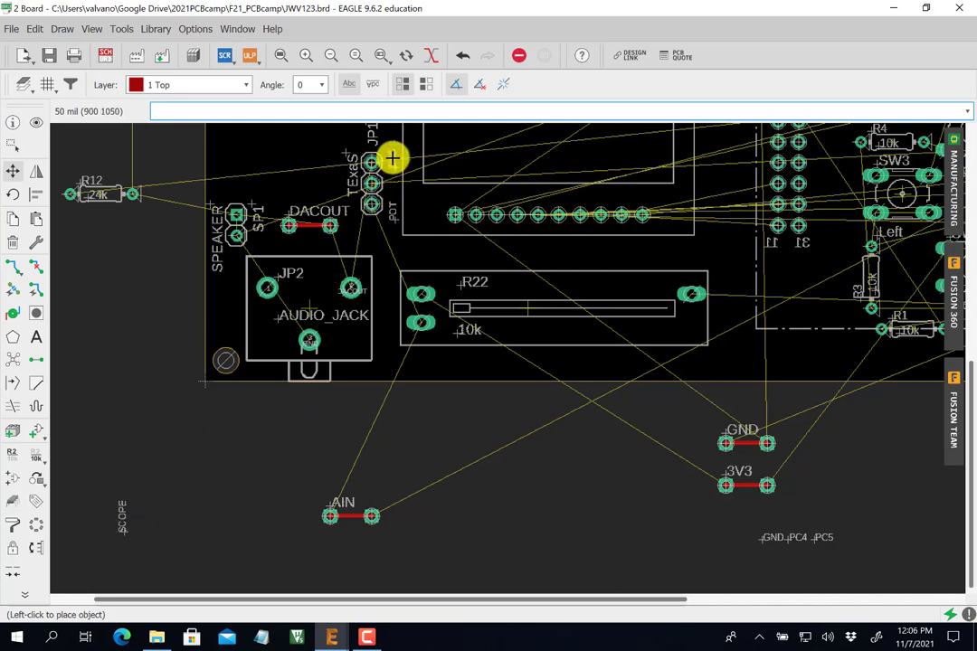
pyautogui.click(391, 158)
pyautogui.click(124, 532)
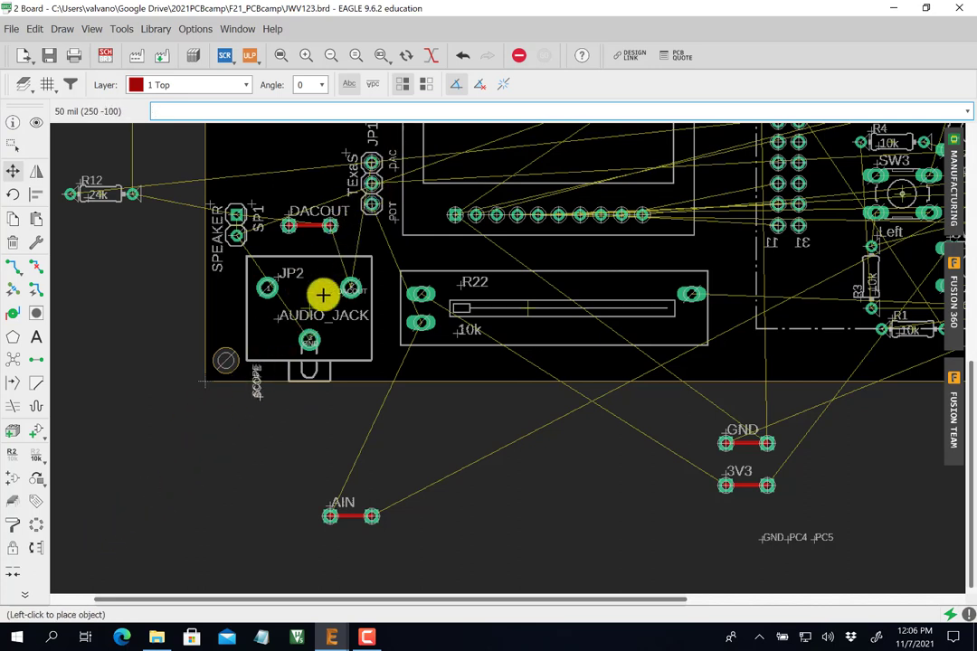
pyautogui.click(391, 192)
# Space out the JP1 pin labels by moving DAC slightly up and POT slightly down, and centring SCOPE between them.
pyautogui.click(402, 165)
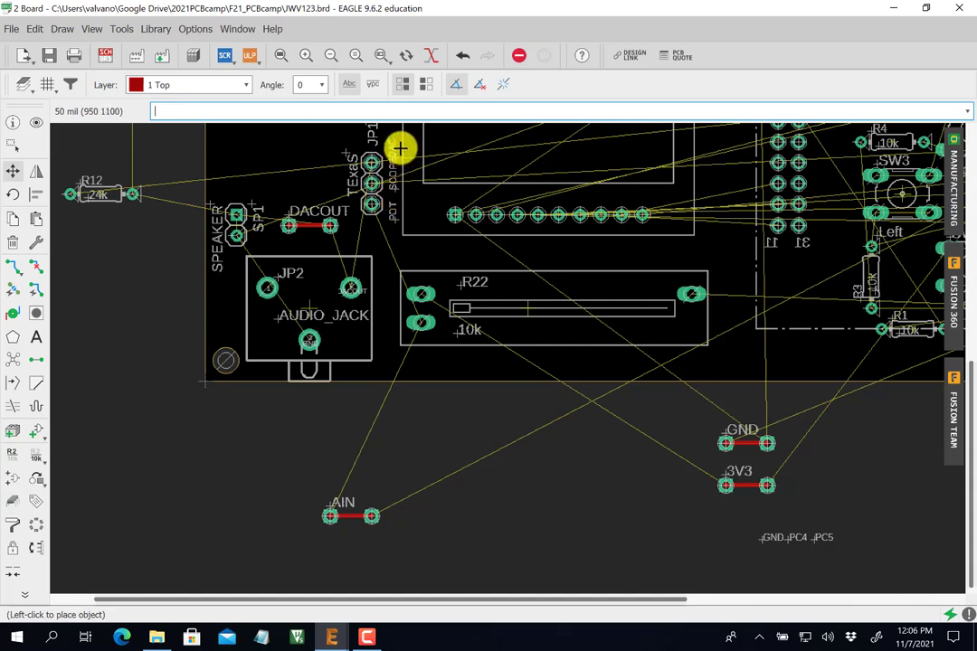
pyautogui.click(400, 147)
pyautogui.click(397, 221)
pyautogui.click(402, 213)
pyautogui.click(397, 190)
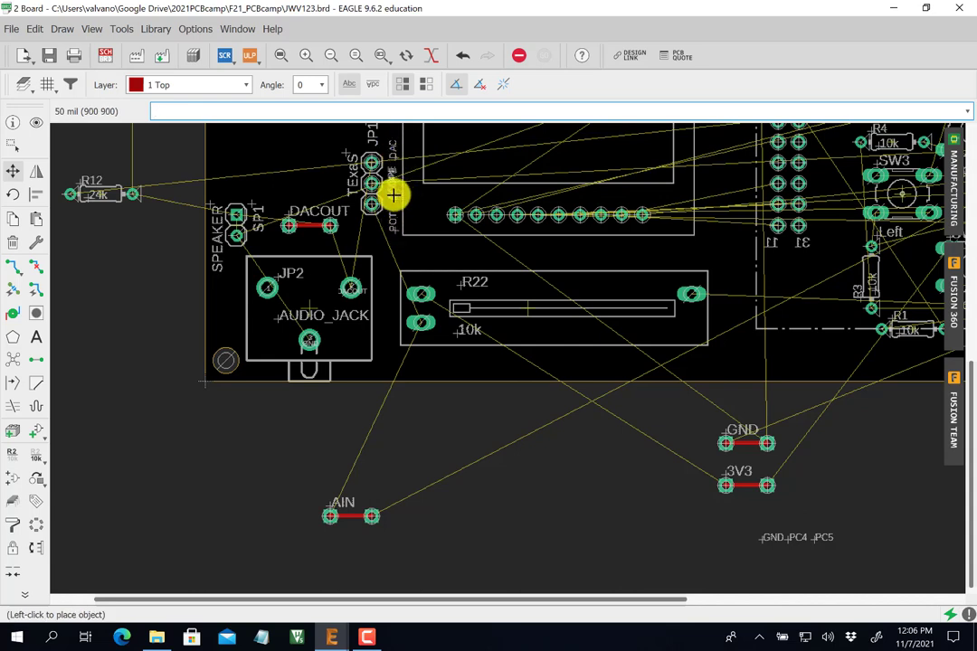
pyautogui.click(393, 195)
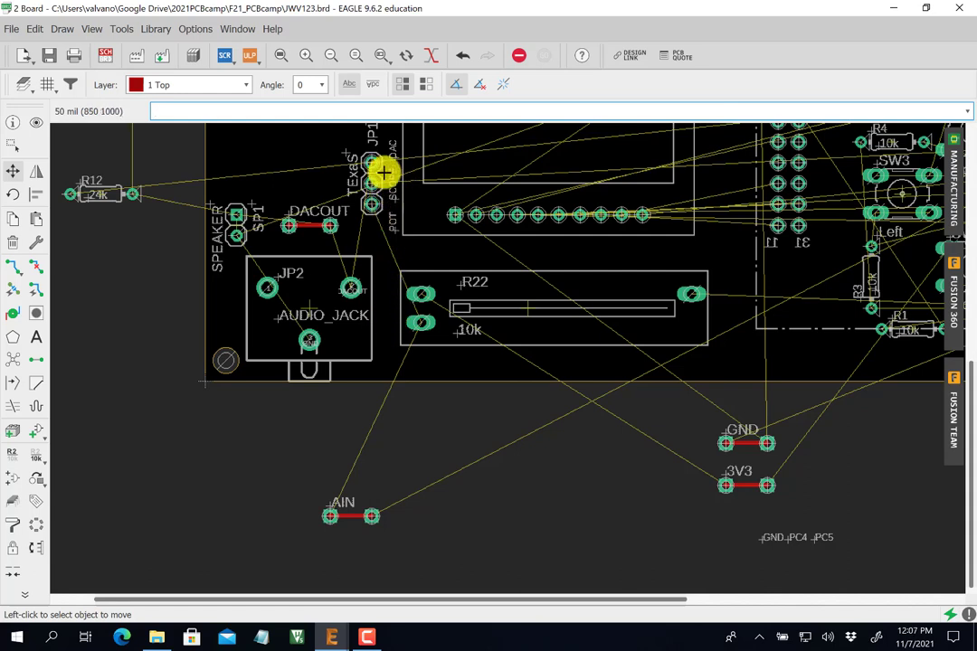
# Inspect the text properties of the POT label to check its size and layer.
pyautogui.click(14, 123)
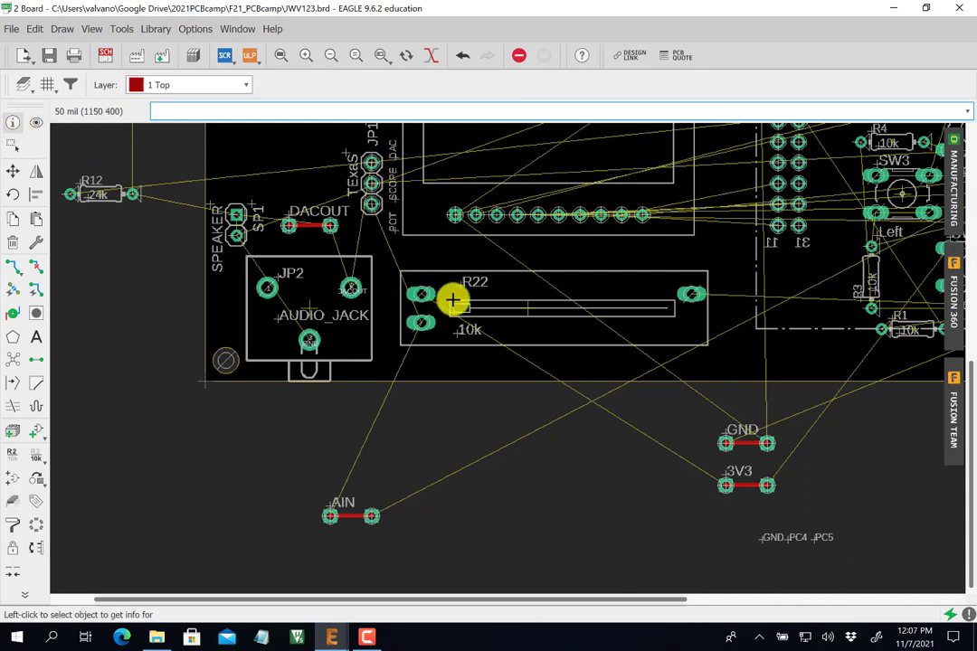
pyautogui.click(398, 226)
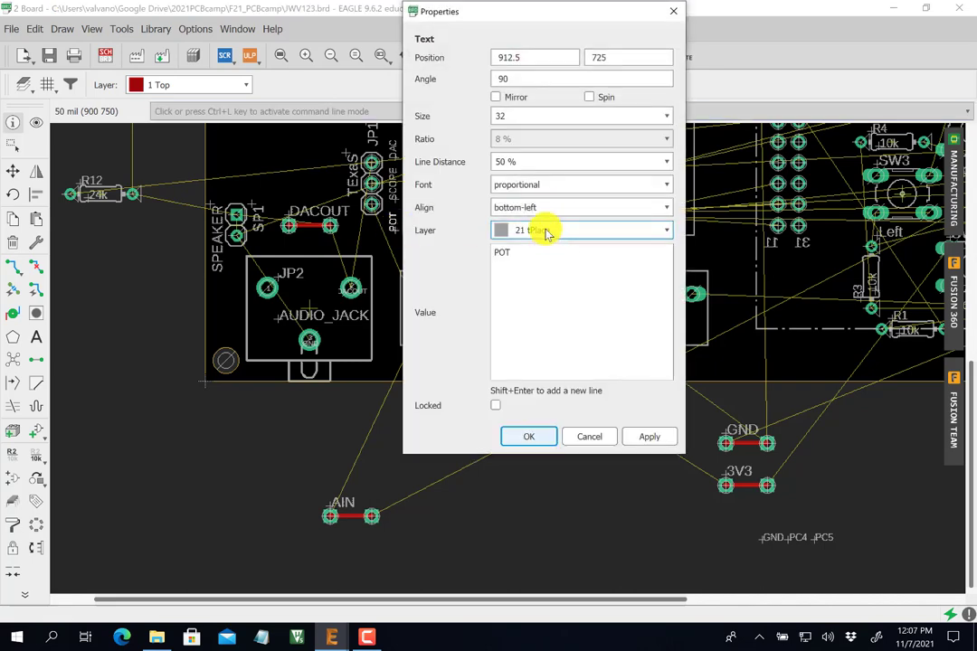
pyautogui.click(529, 436)
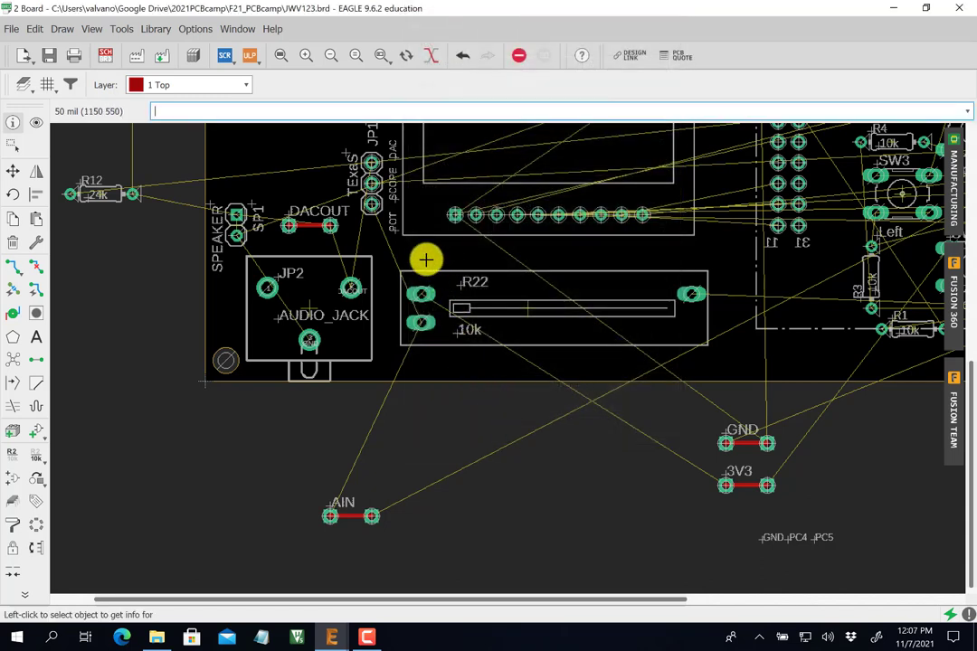
# Place the AIN test point horizontally just below R22's pin 2 at the lower board edge, and shift R22 up 50 mil to make room.
pyautogui.click(13, 172)
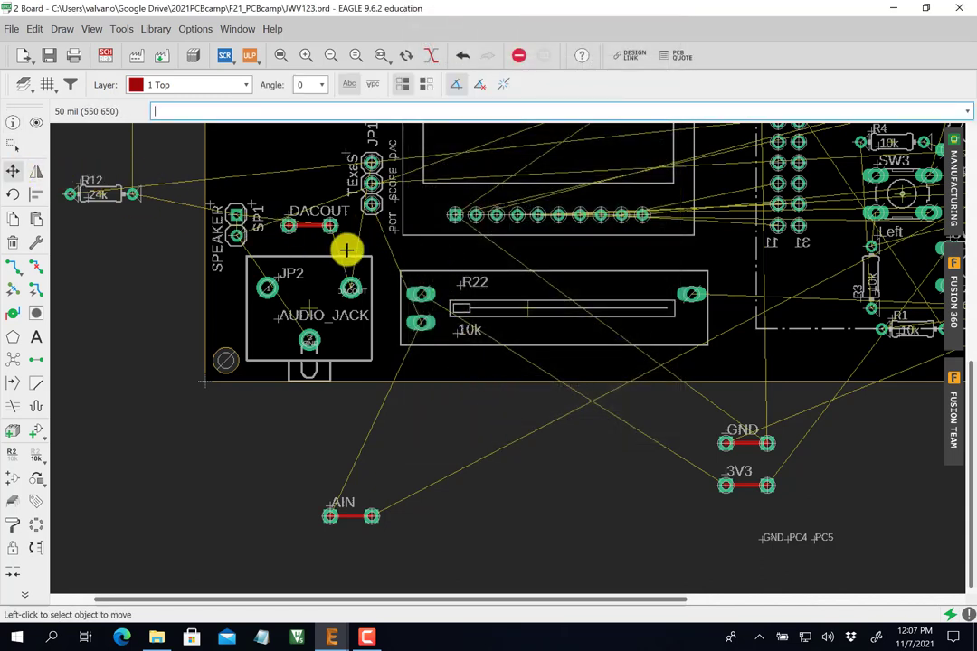
pyautogui.click(395, 222)
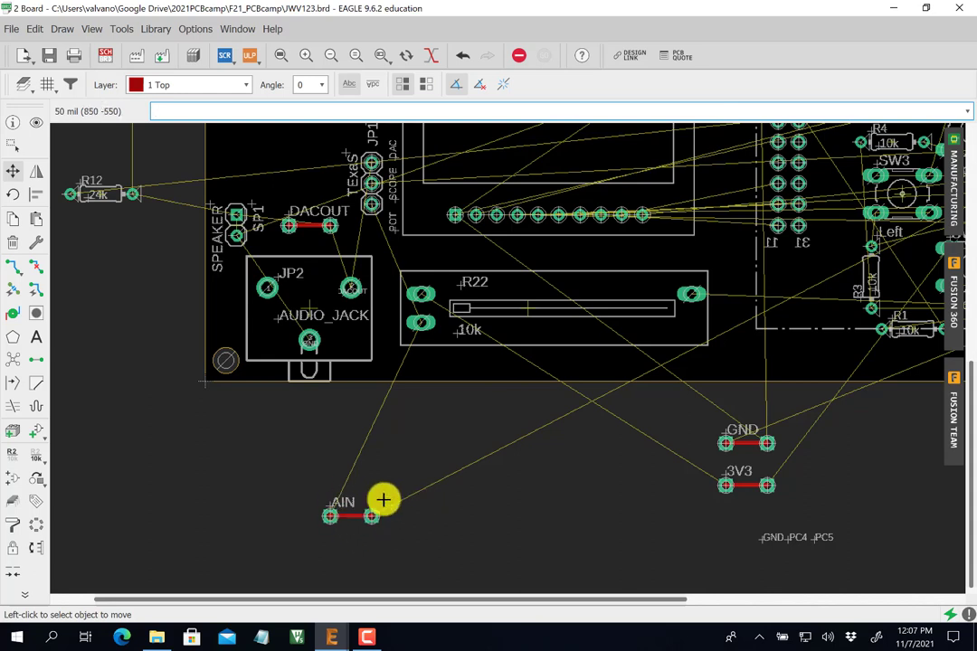
pyautogui.click(331, 518)
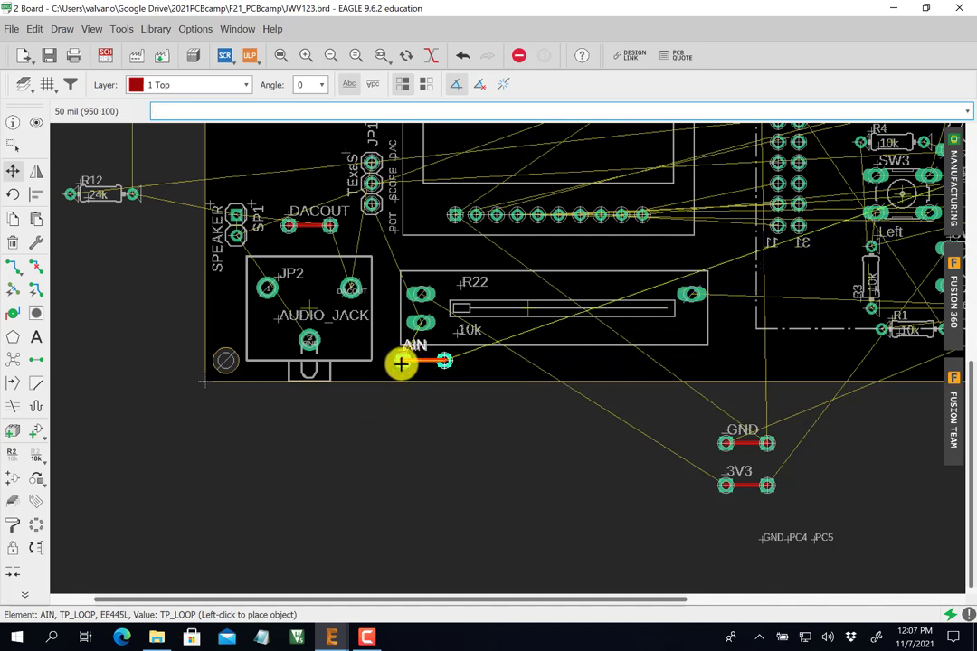
pyautogui.click(400, 363)
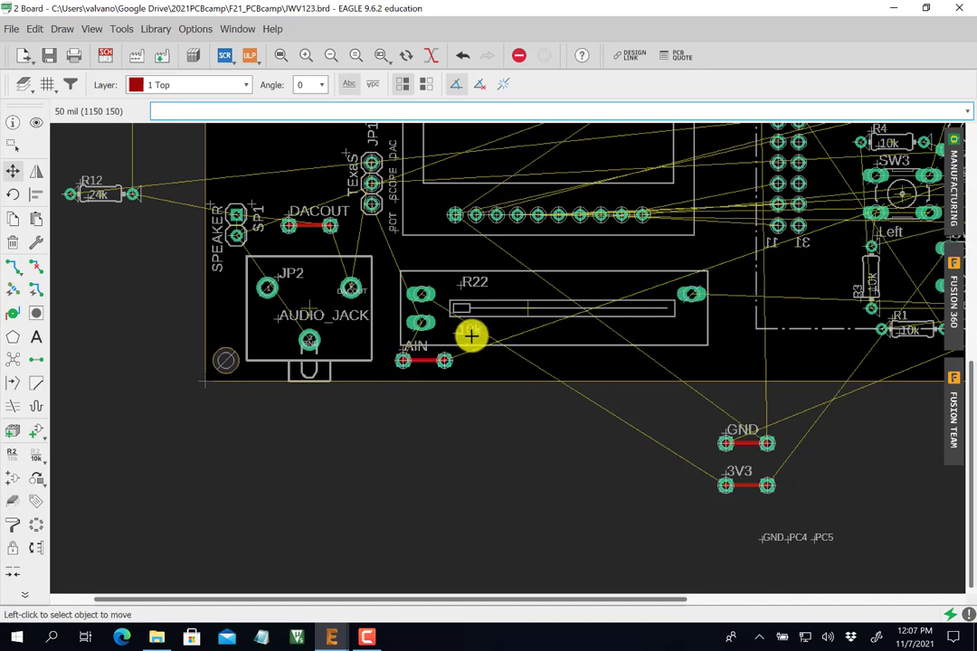
pyautogui.click(529, 305)
pyautogui.click(528, 296)
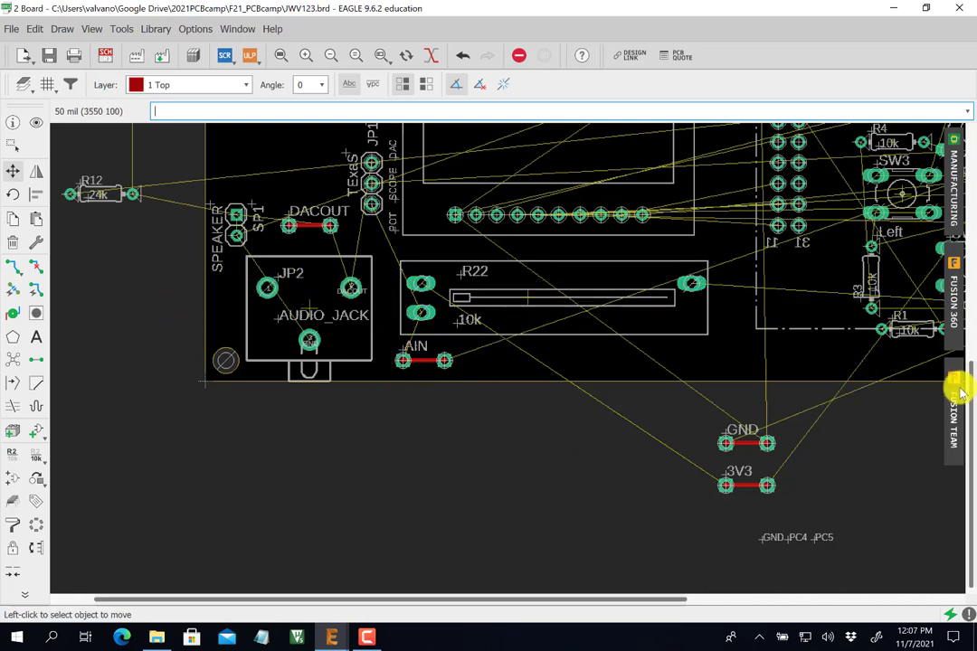
# Rotate resistor R20 by 180° and place it horizontally just below the board's upper-left mounting hole.
pyautogui.scroll(-1, 969, 390)
pyautogui.moveTo(969, 390); pyautogui.dragTo(969, 238)
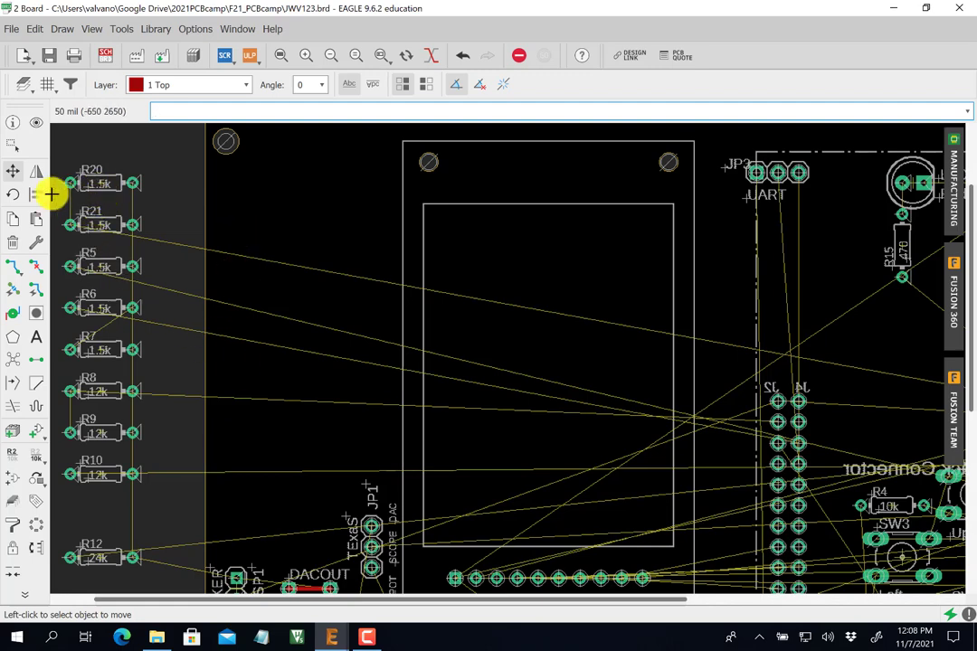
pyautogui.click(101, 180)
pyautogui.rightClick(255, 190)
pyautogui.rightClick(256, 188)
pyautogui.click(256, 173)
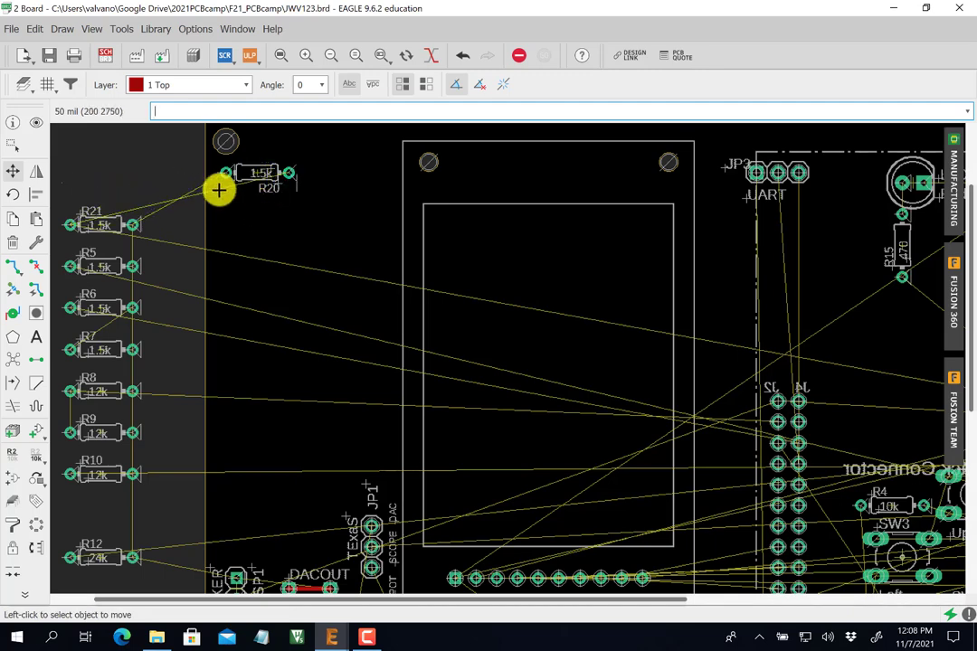
# Rotate resistor R21 by 180° and place it directly below R20 with their pads aligned.
pyautogui.click(101, 224)
pyautogui.rightClick(224, 224)
pyautogui.rightClick(227, 222)
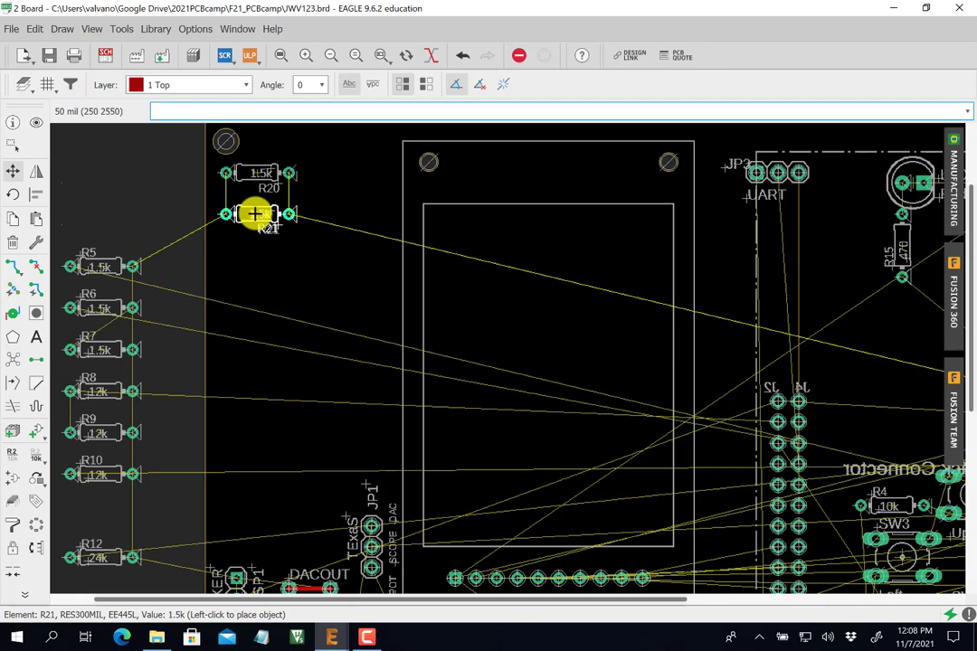
pyautogui.click(255, 214)
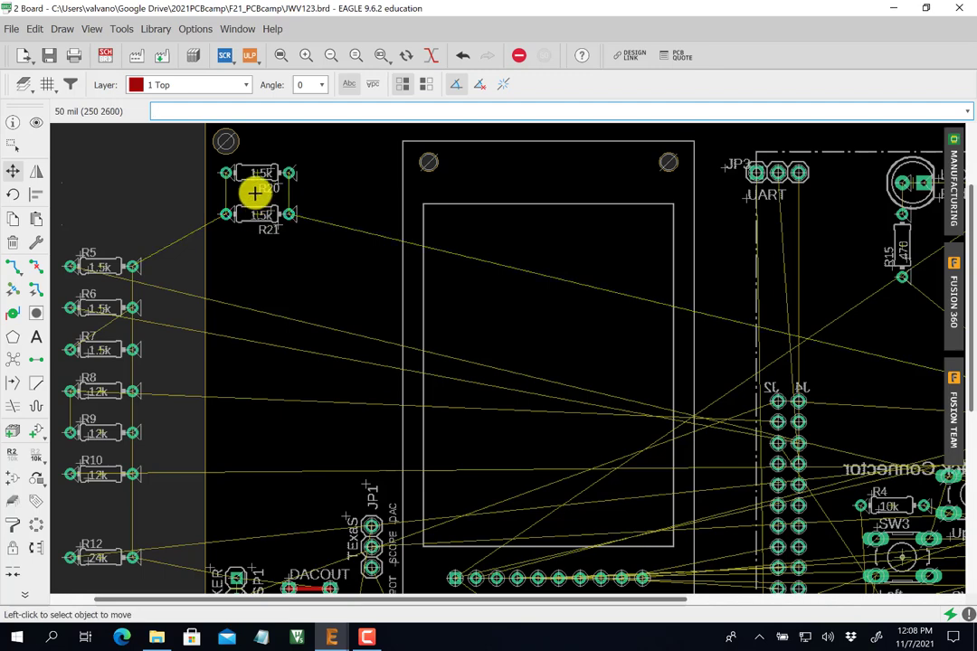
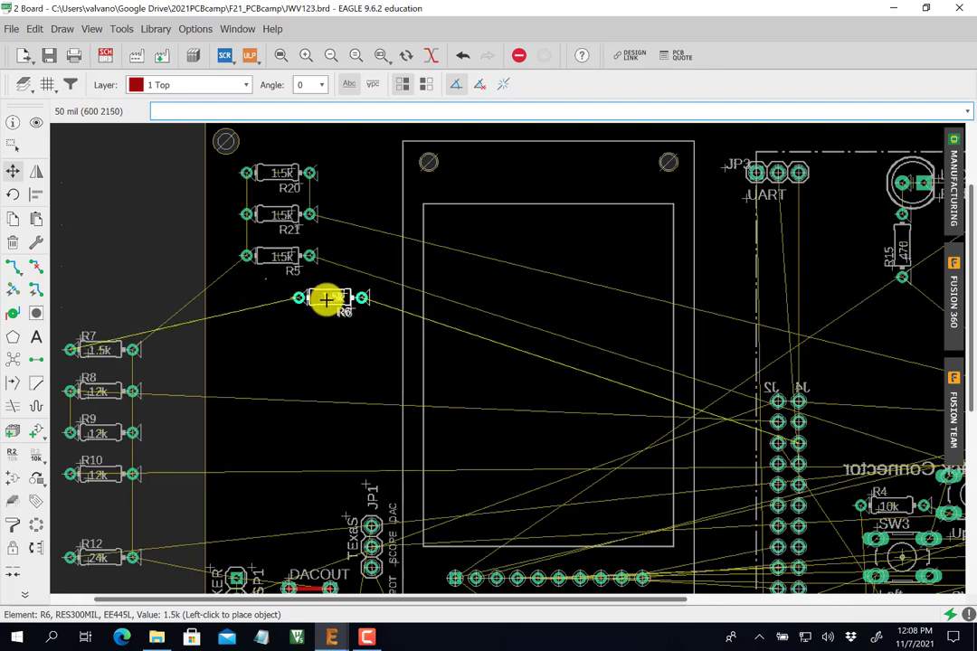
# Place R7 and R6, both rotated 180°, side by side in a row below R5, with R7 on the left and a small gap between them.
pyautogui.click(328, 299)
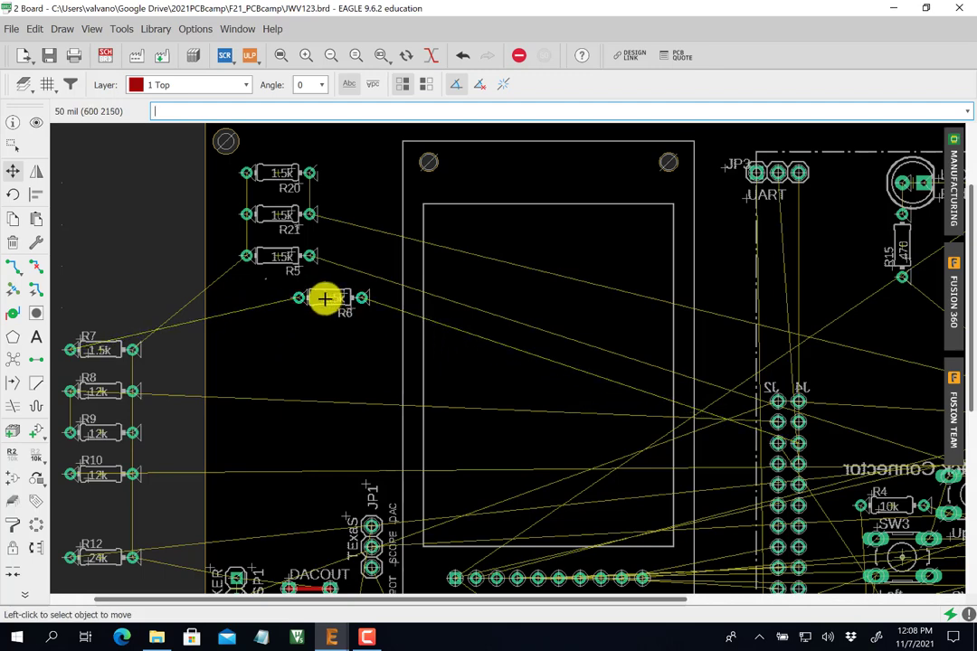
pyautogui.click(98, 351)
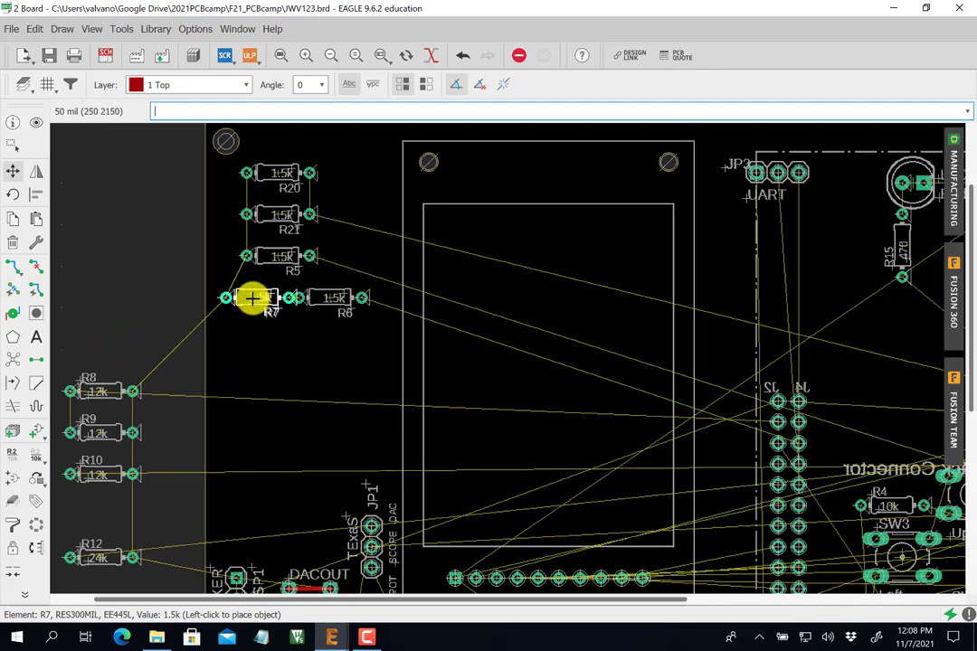
pyautogui.click(251, 298)
pyautogui.click(327, 299)
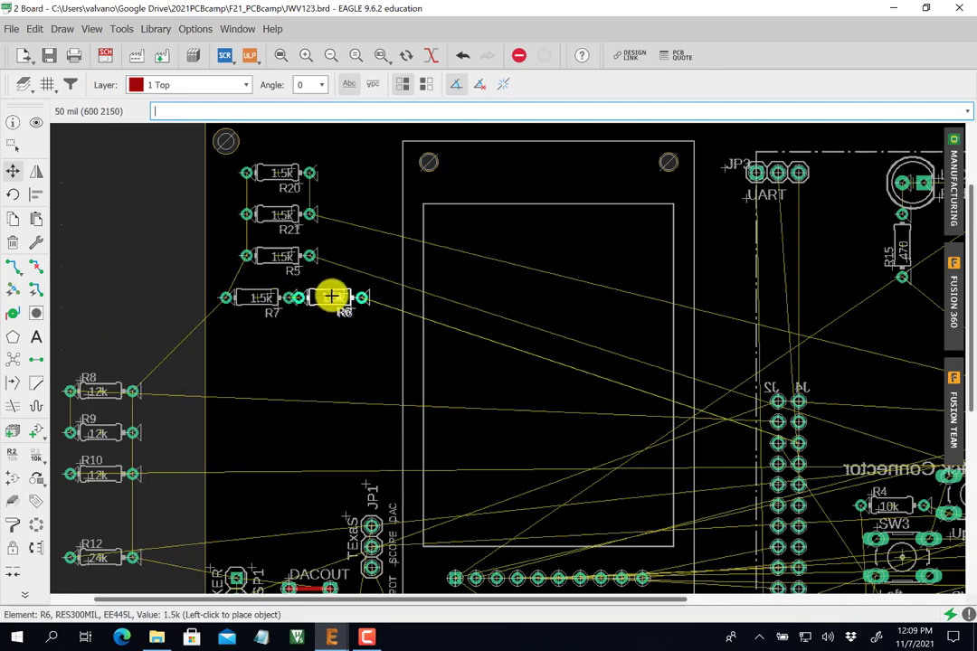
pyautogui.click(341, 298)
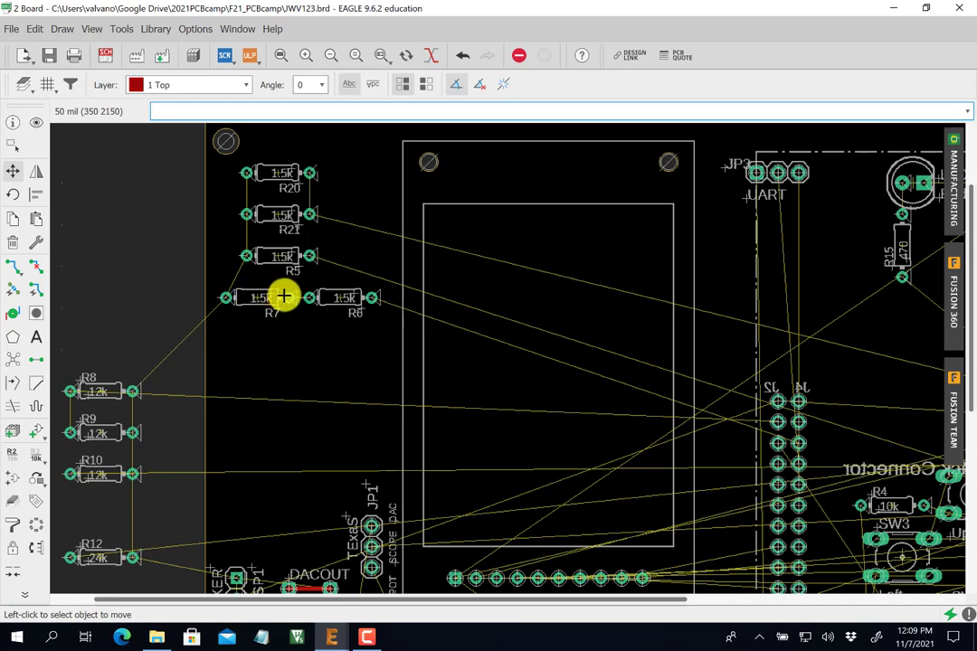
# Stack R8 and R9, both rotated 180°, below the R7 and R6 row, aligned with the R20, R21 and R5 column.
pyautogui.click(99, 391)
pyautogui.click(117, 392)
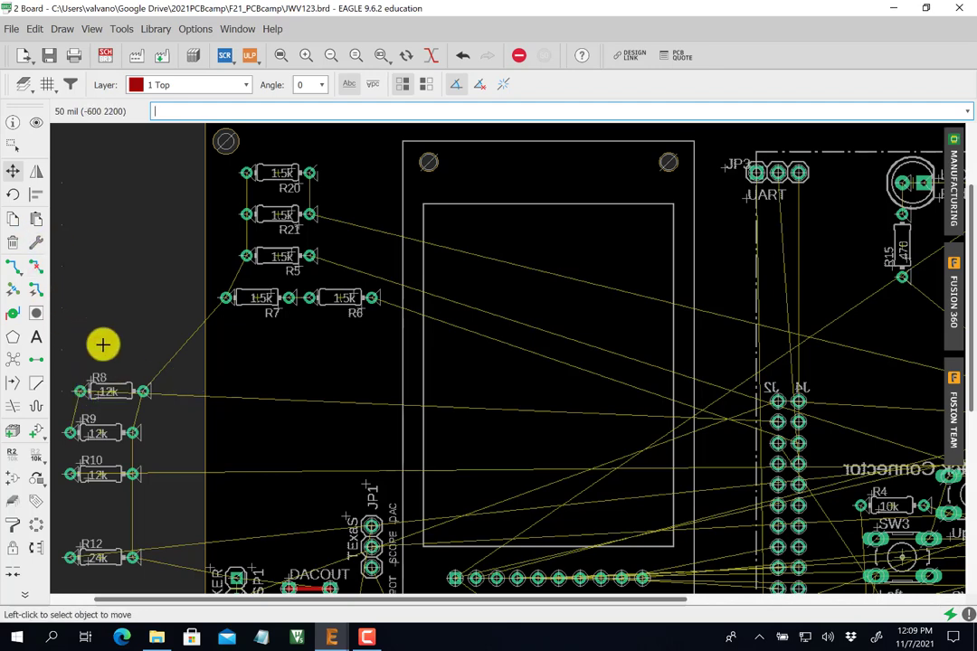
pyautogui.click(107, 391)
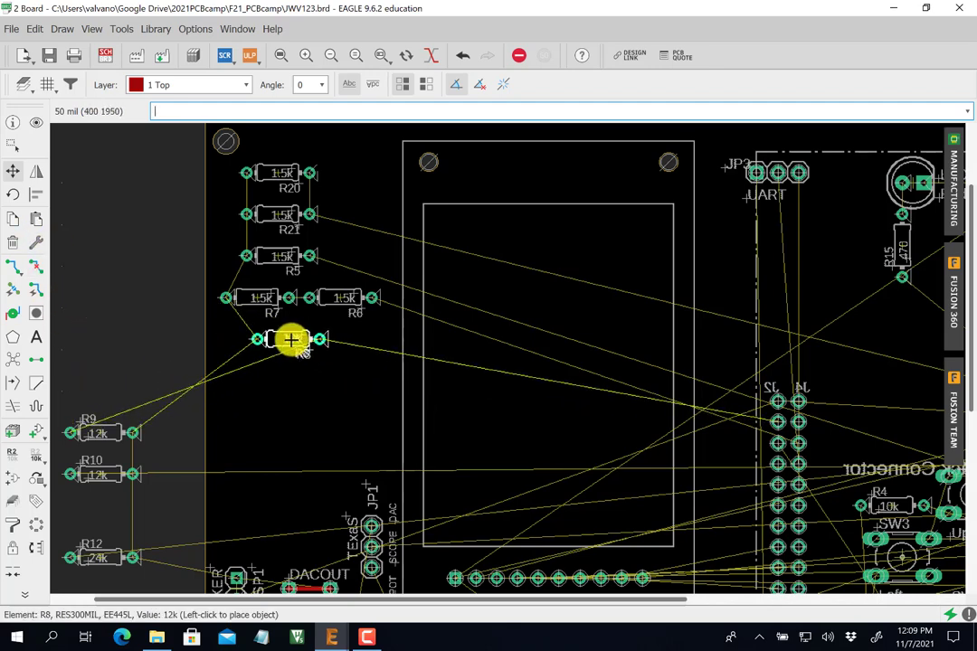
pyautogui.click(280, 339)
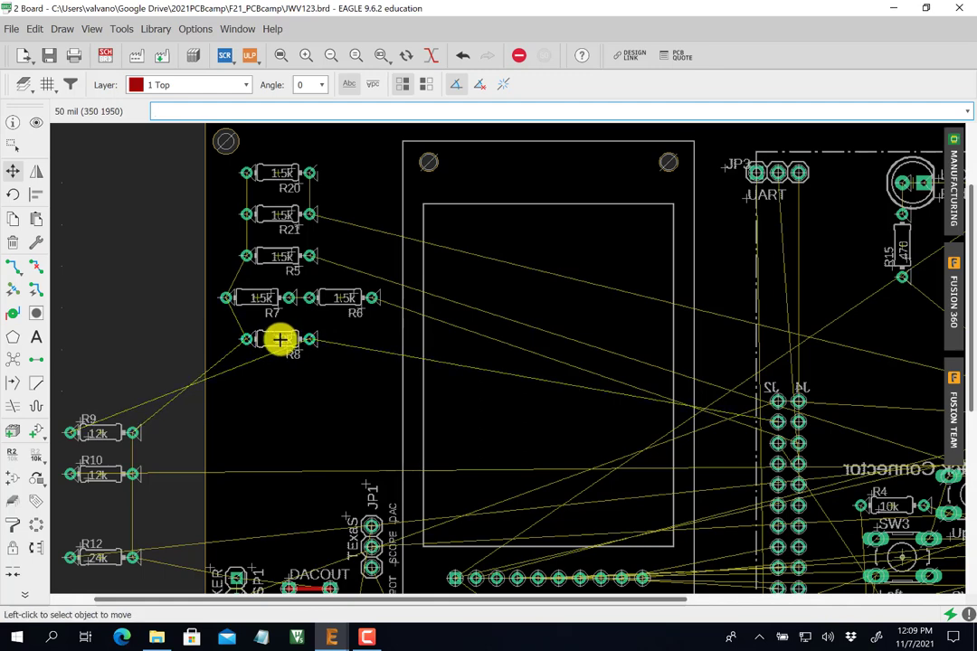
pyautogui.click(100, 434)
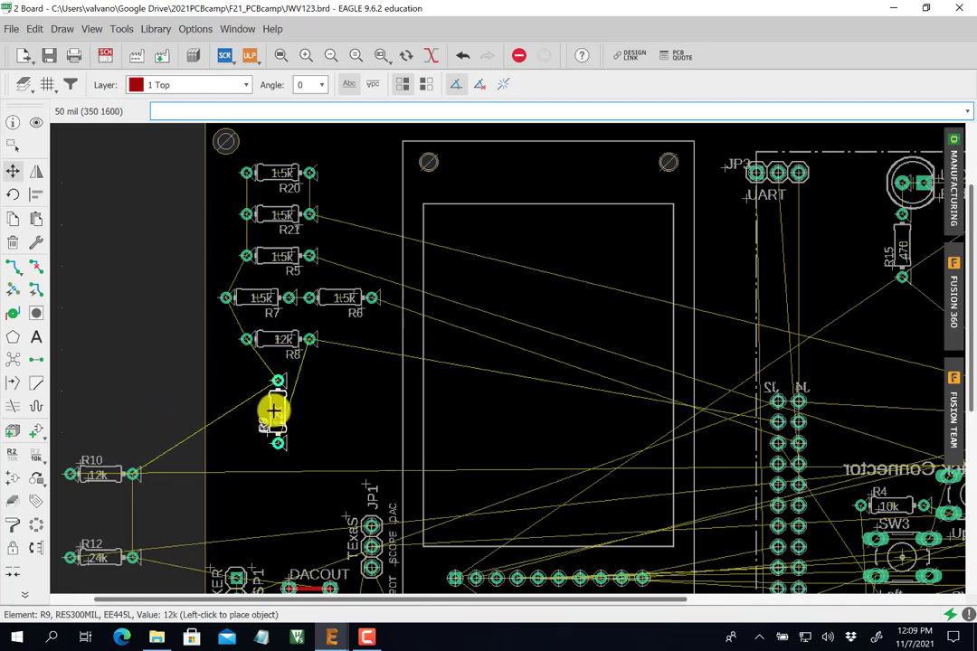
pyautogui.click(274, 380)
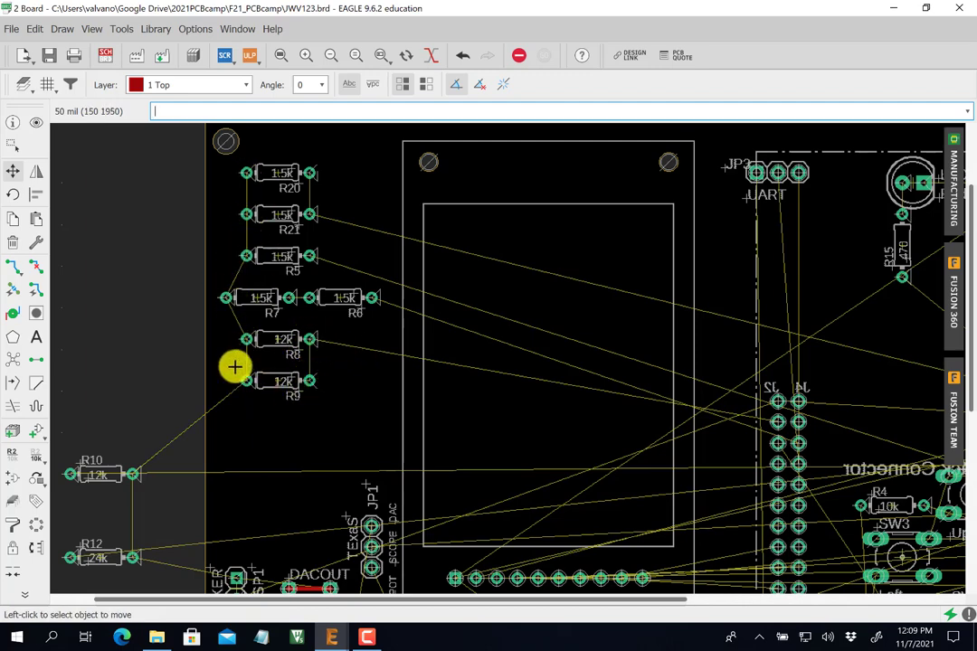
# Rotate resistor R10 by 180° and place it directly below R9, aligned with the resistor column.
pyautogui.click(97, 479)
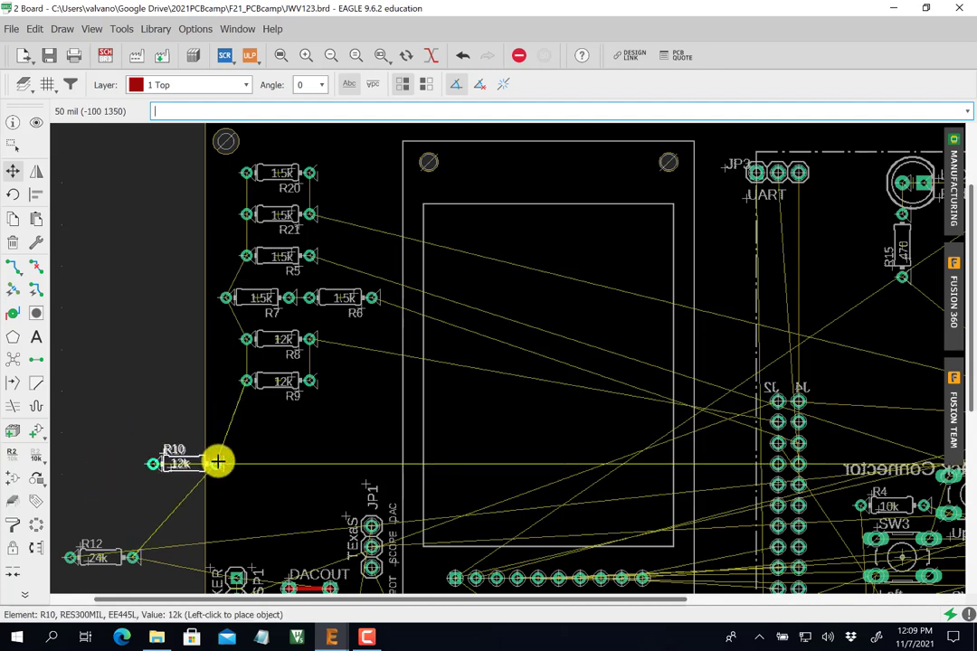
pyautogui.rightClick(273, 441)
pyautogui.rightClick(273, 441)
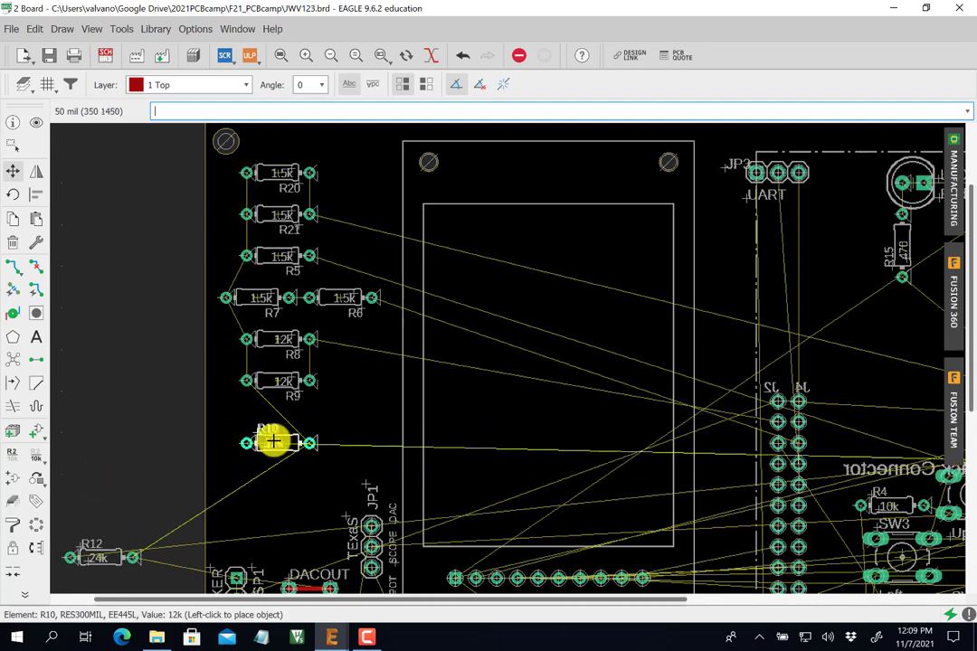
pyautogui.rightClick(273, 441)
pyautogui.rightClick(272, 441)
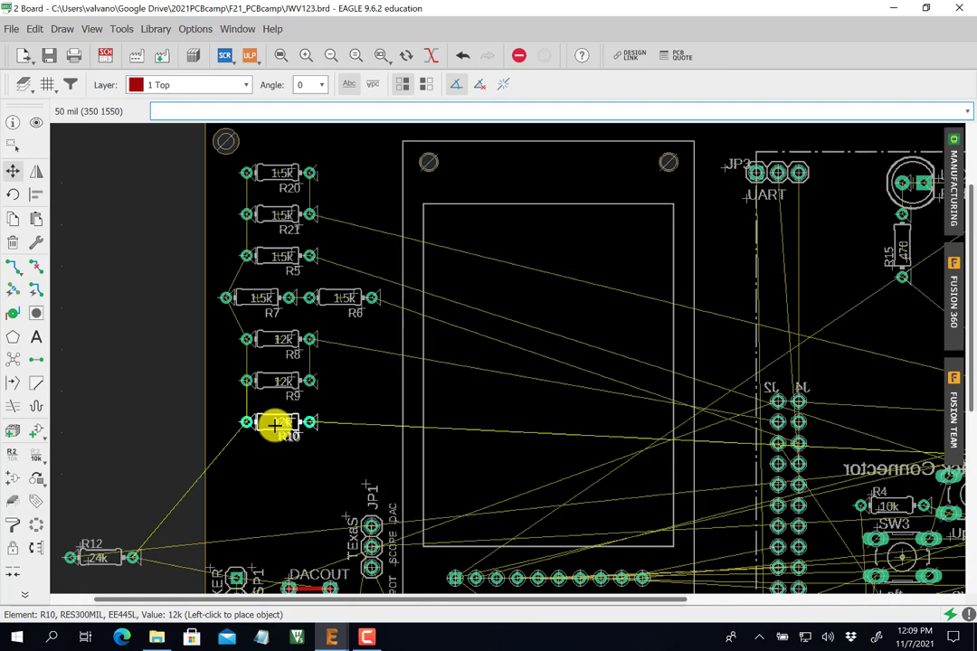
pyautogui.click(273, 425)
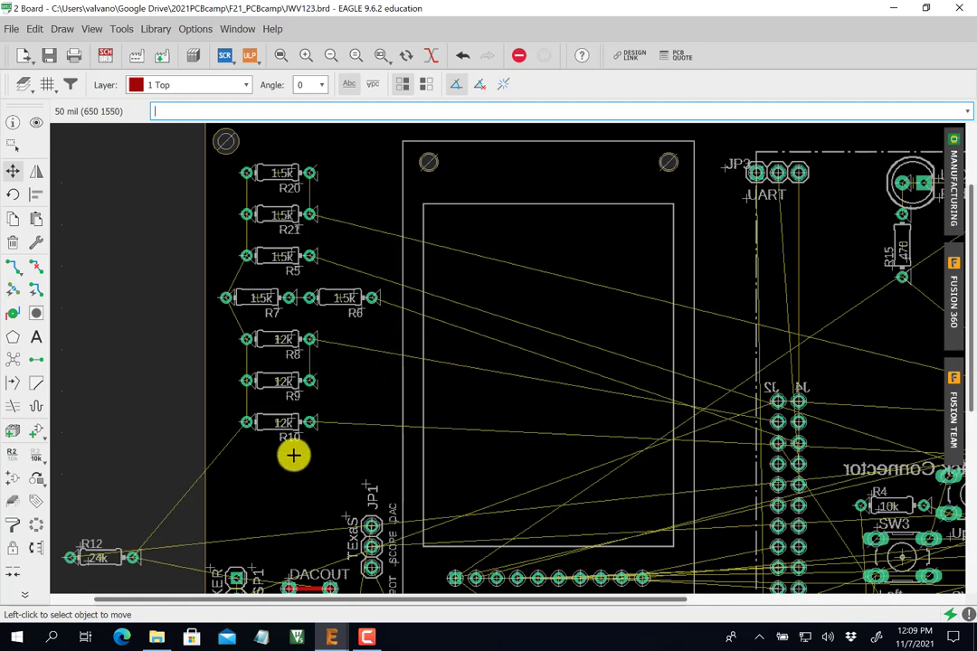
# Rotate resistor R12 by 180° and place it below R10 in line with the column, leaving a slightly larger gap.
pyautogui.click(97, 557)
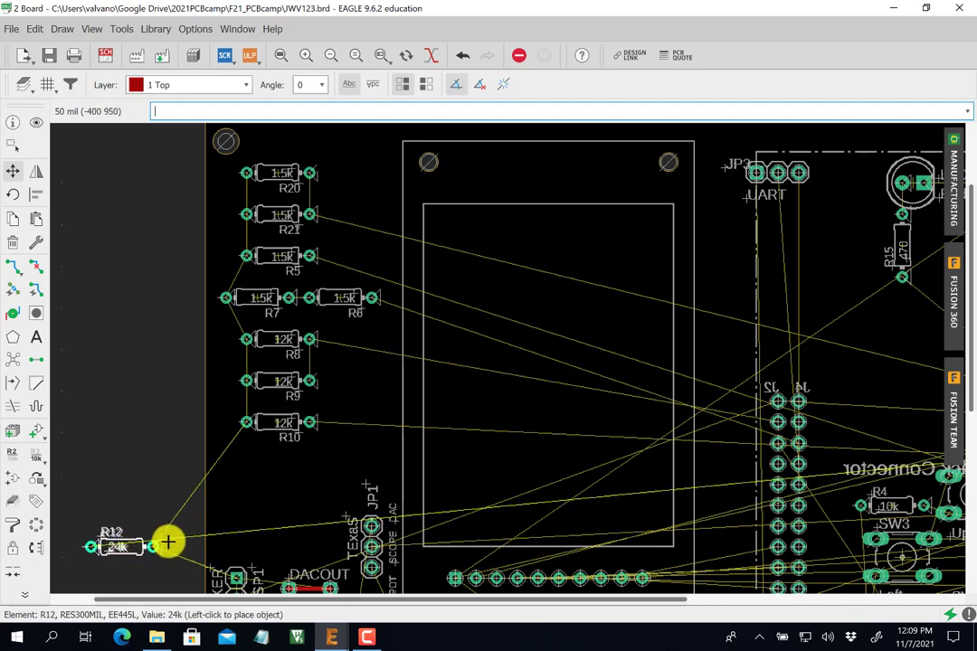
pyautogui.rightClick(280, 499)
pyautogui.rightClick(280, 498)
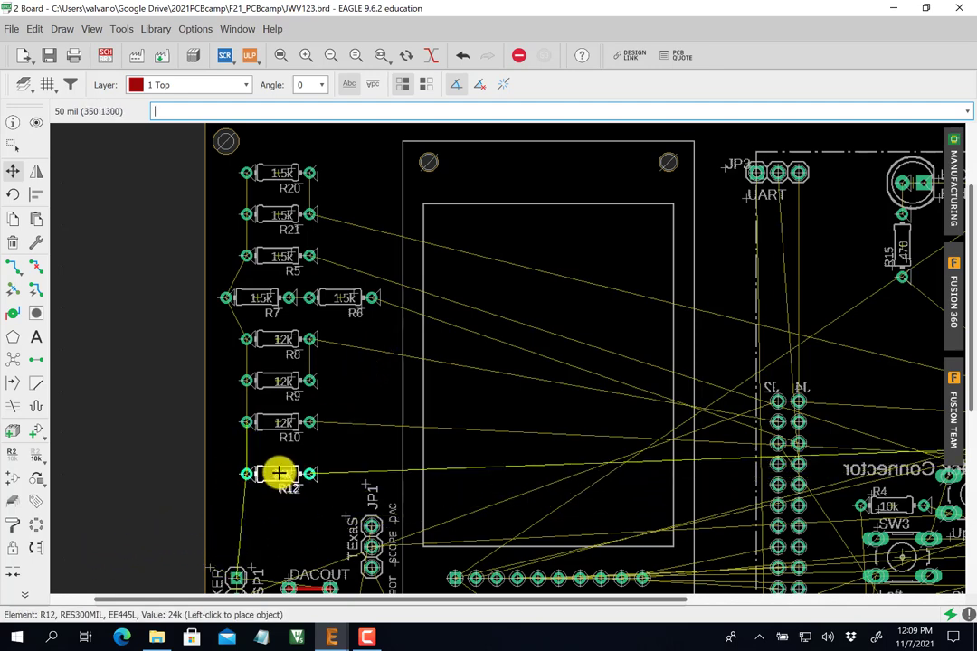
pyautogui.click(280, 471)
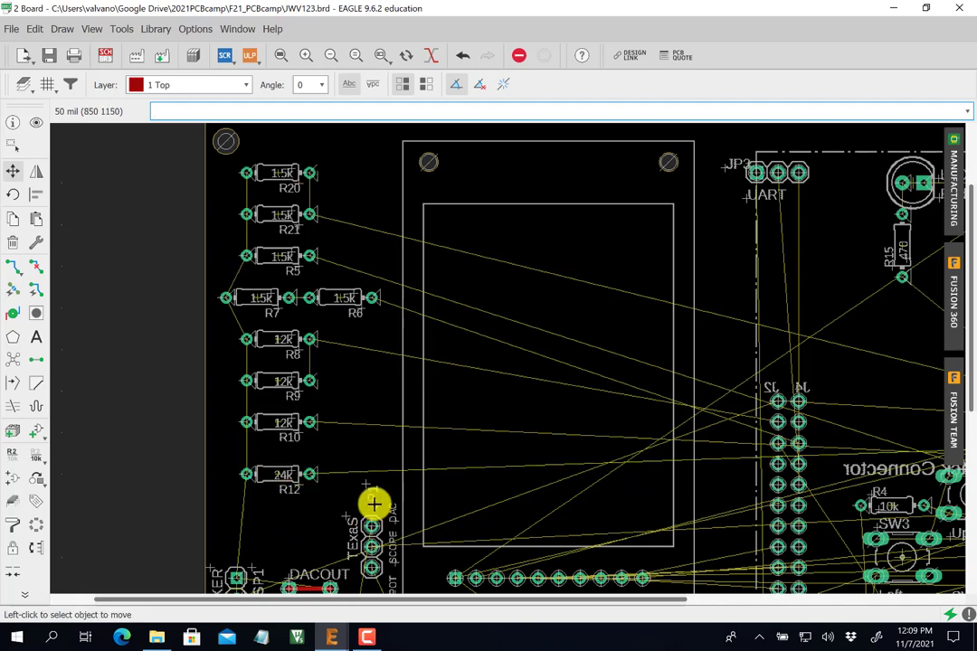
# Move the SP1 speaker header to just below R12 and the DACOUT test loop directly beneath the header.
pyautogui.scroll(-2, 375, 505)
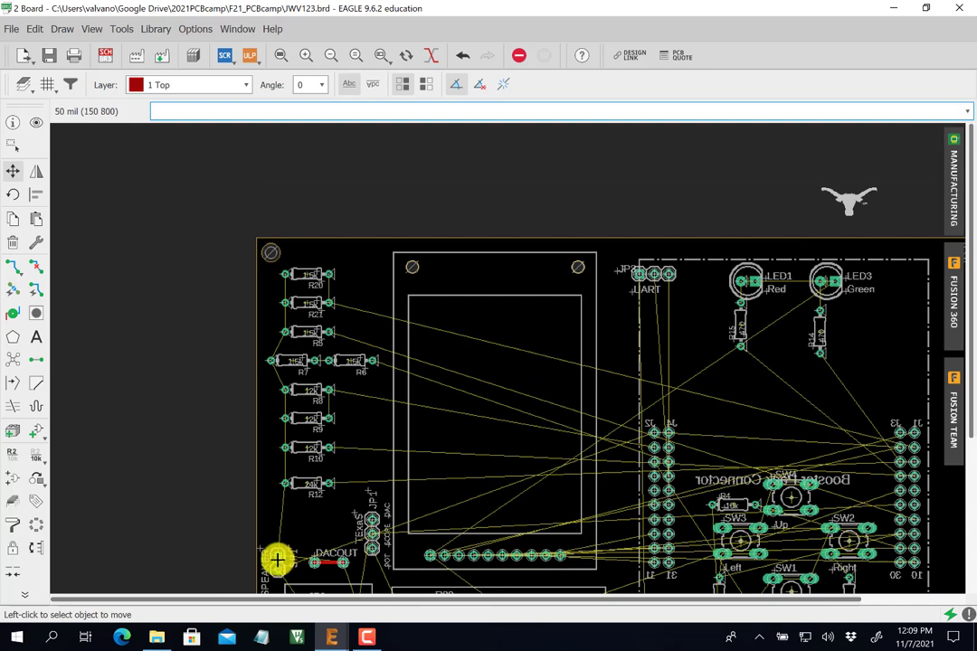
pyautogui.click(277, 559)
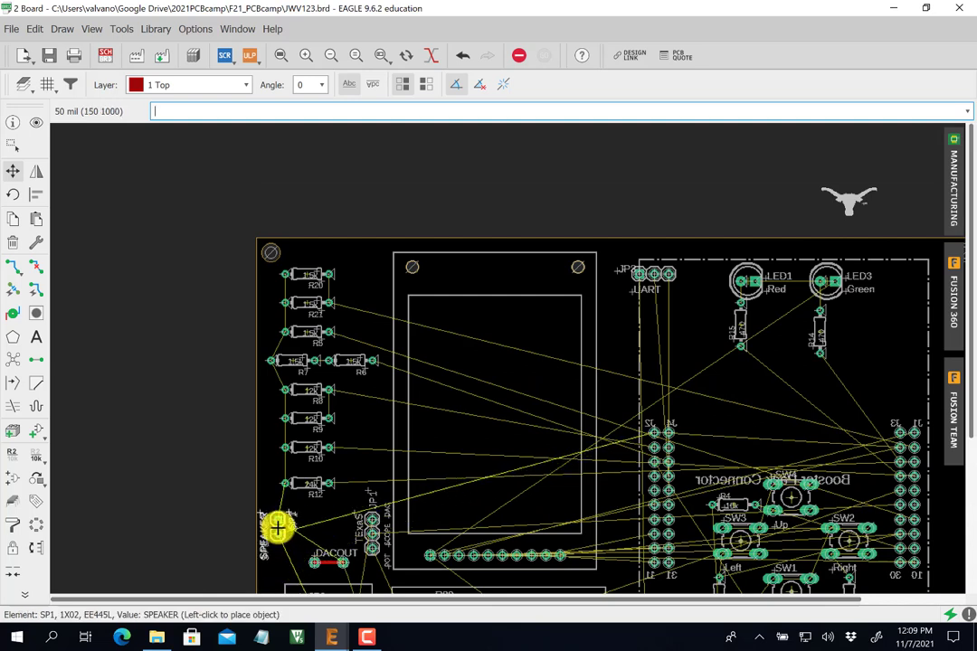
pyautogui.click(282, 522)
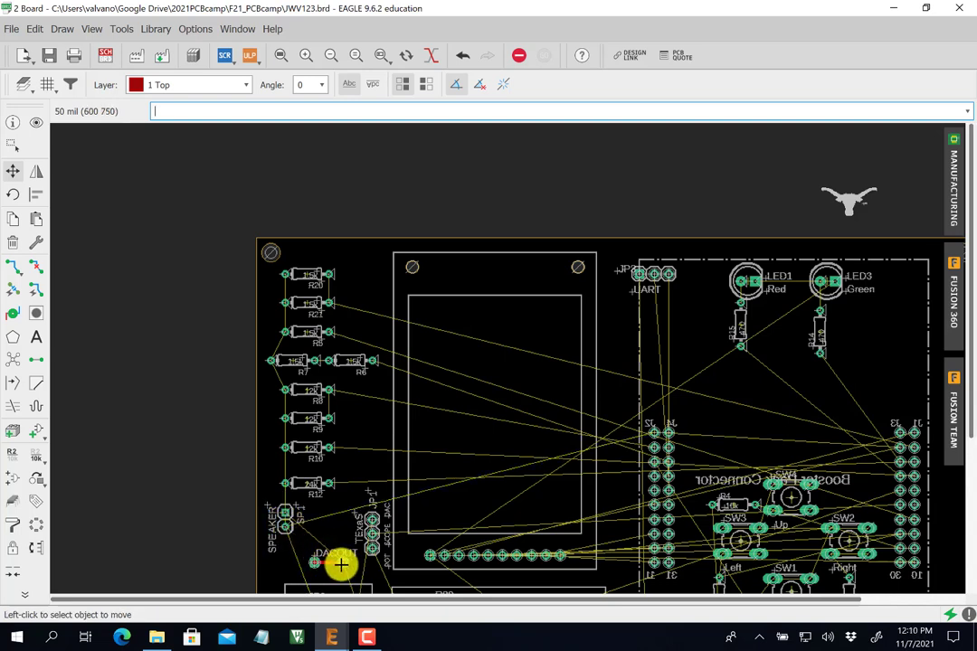
pyautogui.click(303, 561)
pyautogui.click(307, 563)
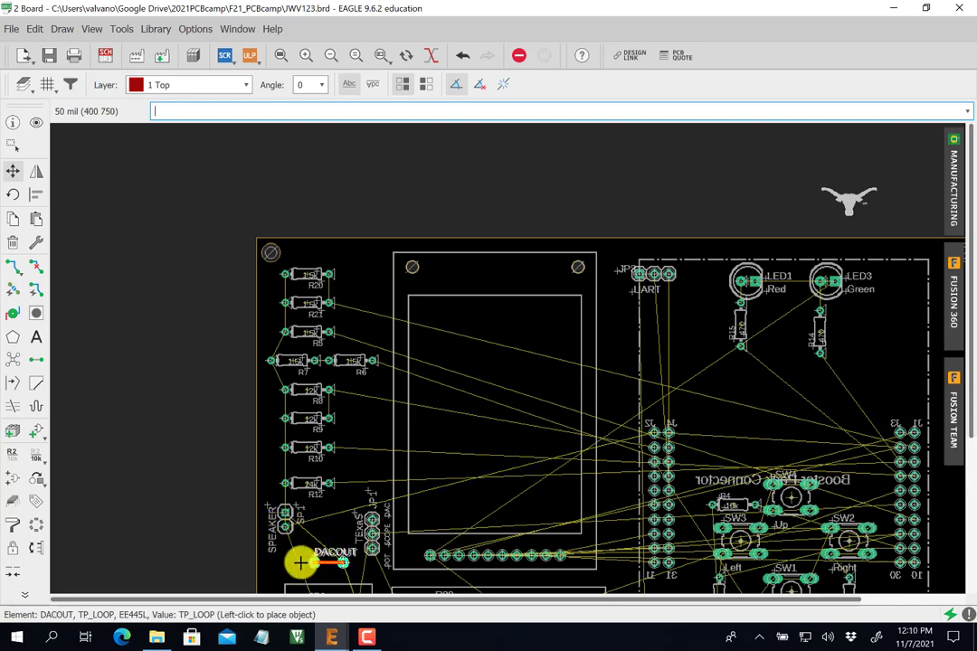
pyautogui.click(292, 555)
# Move the TExaS header JP1 closer to SP1 and line up its POT, SCOPE and DAC labels along the header's right side.
pyautogui.click(371, 541)
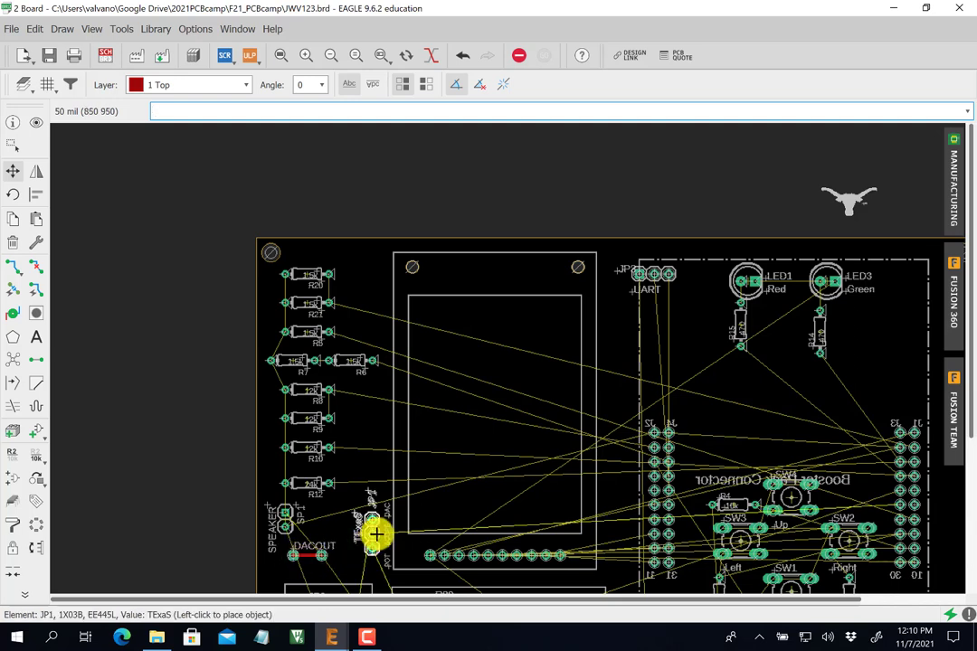
pyautogui.click(360, 535)
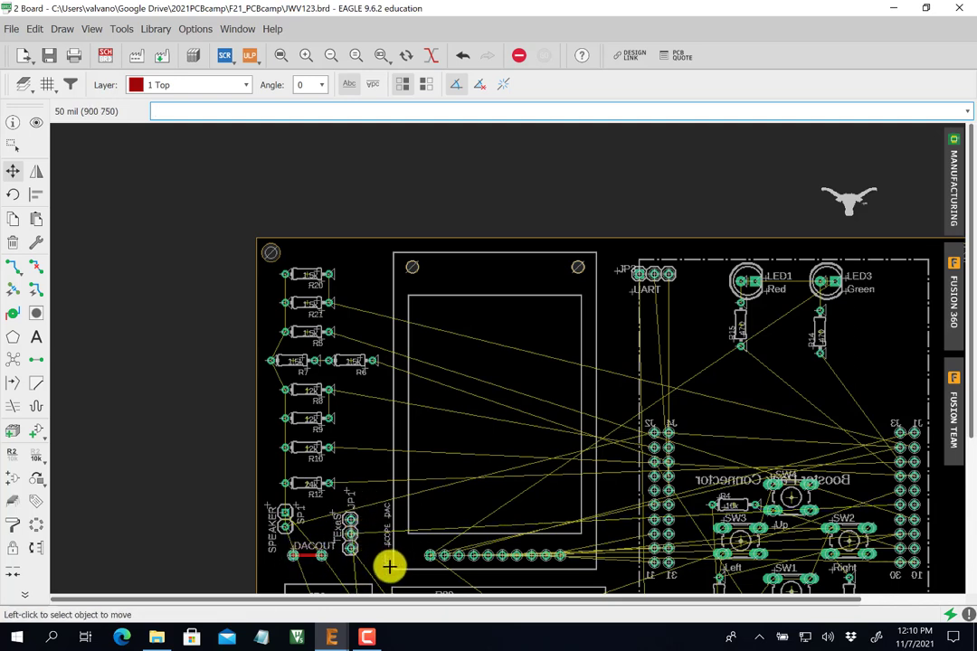
pyautogui.click(383, 545)
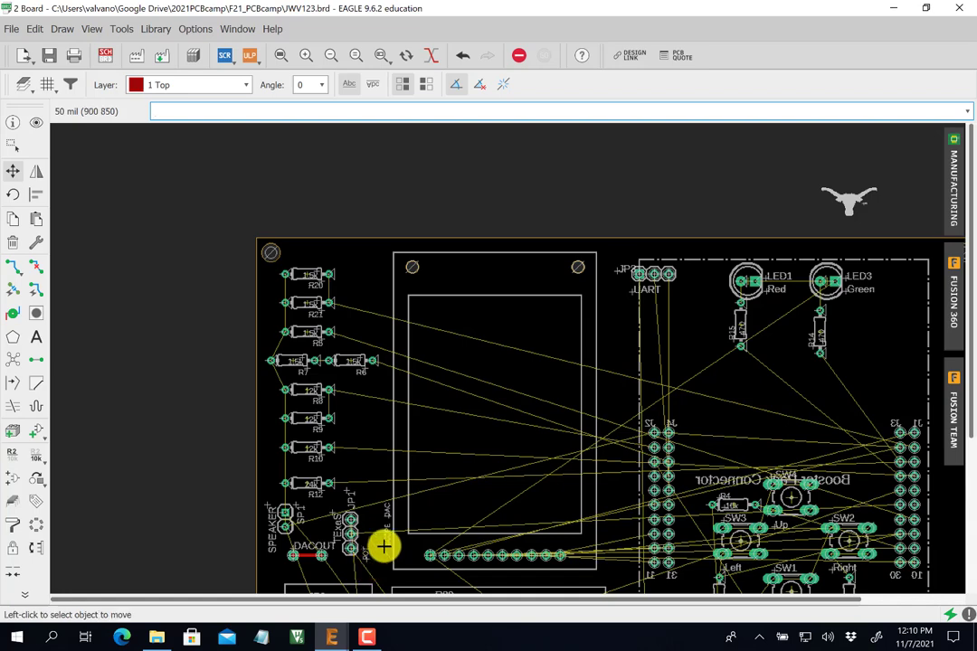
pyautogui.scroll(2, 389, 540)
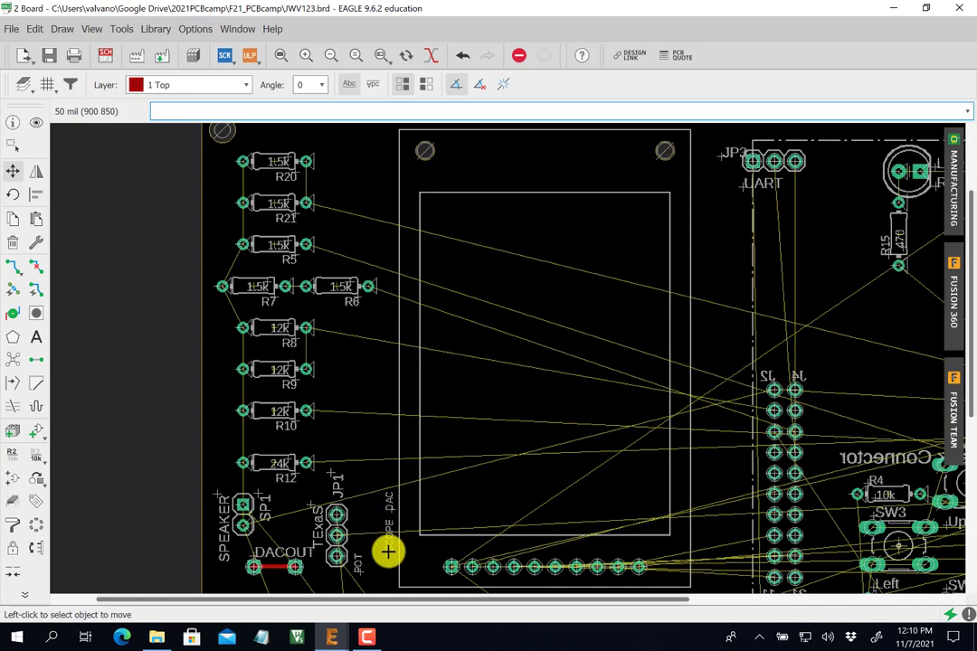
pyautogui.click(370, 549)
pyautogui.click(390, 519)
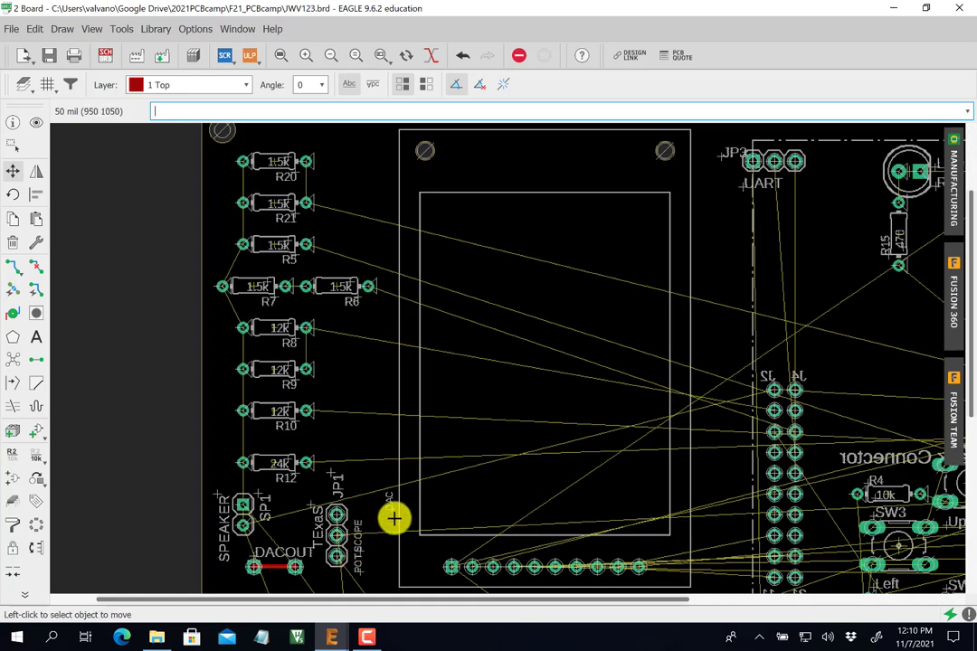
pyautogui.click(382, 511)
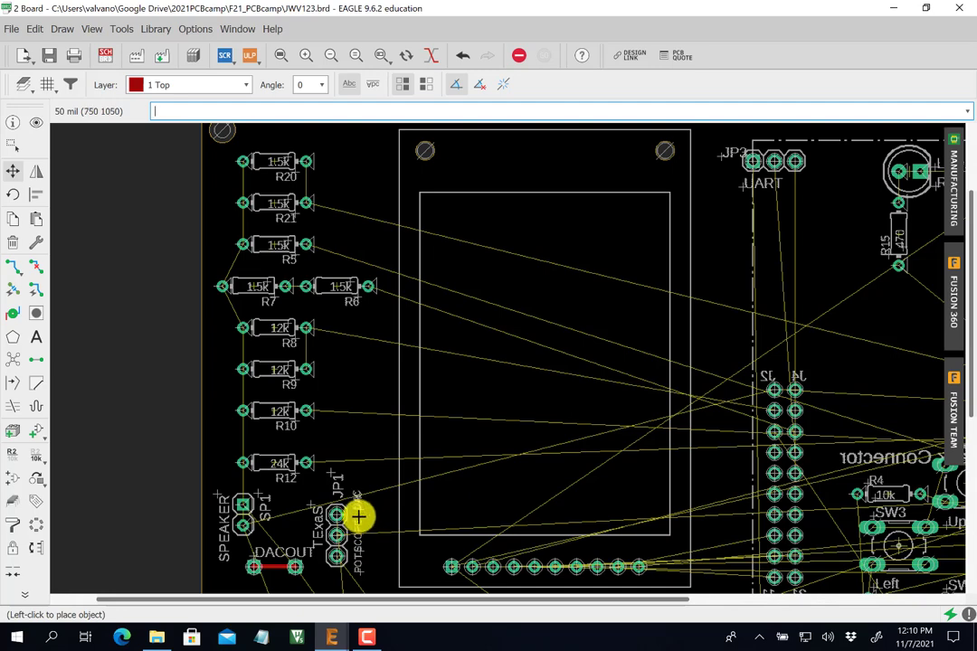
pyautogui.click(358, 517)
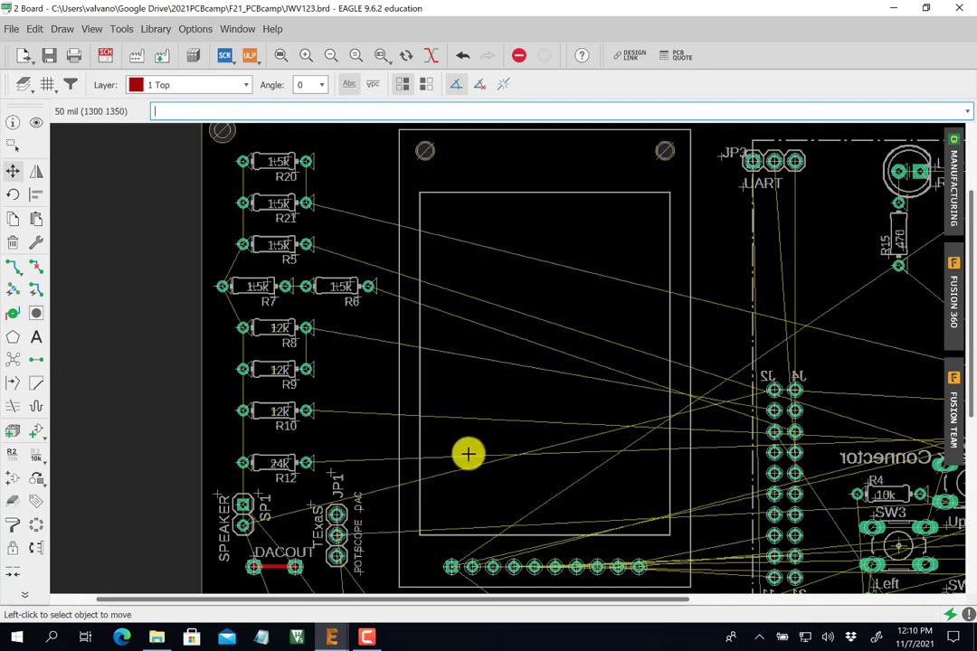
# Place the GND and 3V3 test loops near the board's right edge beside the booster pack outline, with GND above 3V3.
pyautogui.scroll(-3, 468, 454)
pyautogui.scroll(-3, 469, 453)
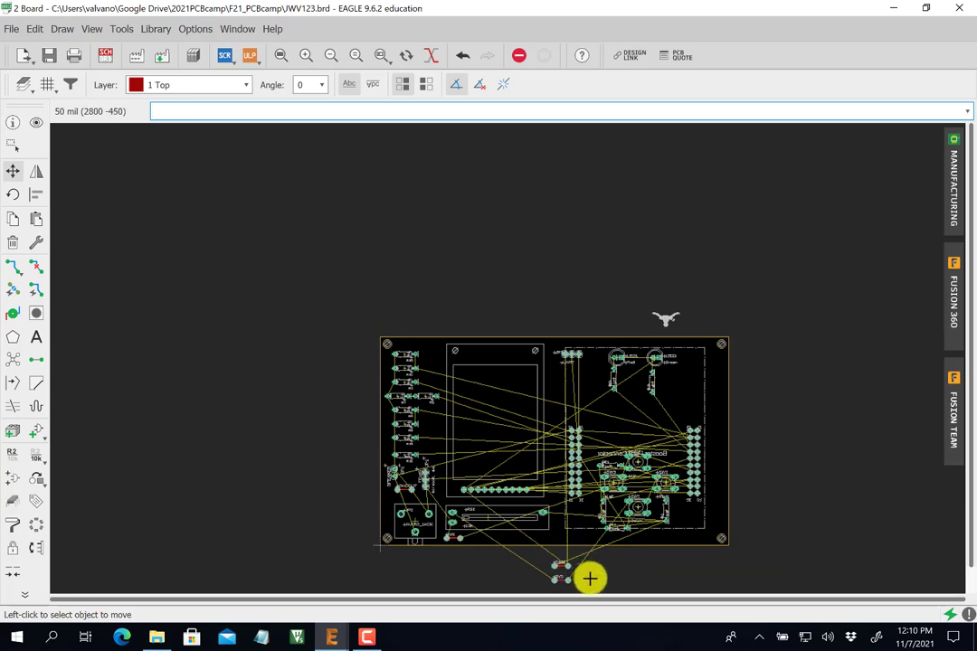
pyautogui.scroll(2, 597, 564)
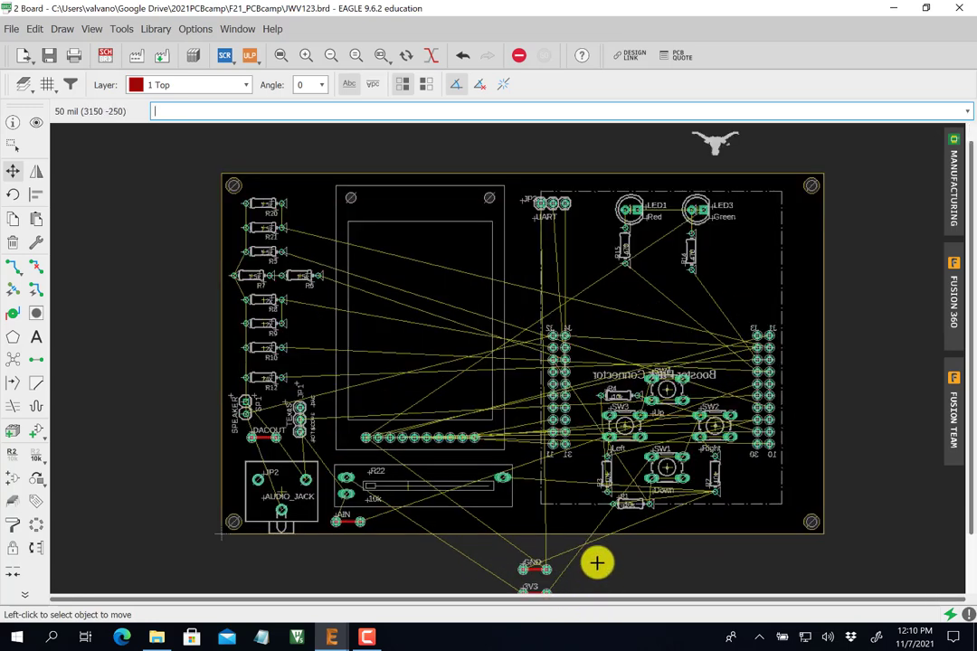
pyautogui.scroll(-1, 597, 563)
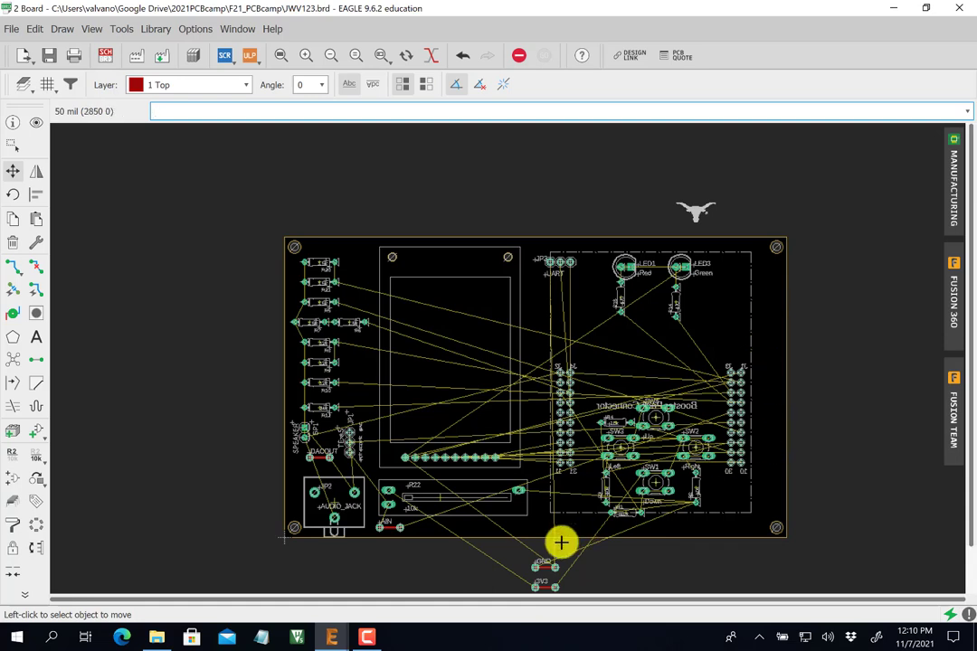
pyautogui.click(532, 568)
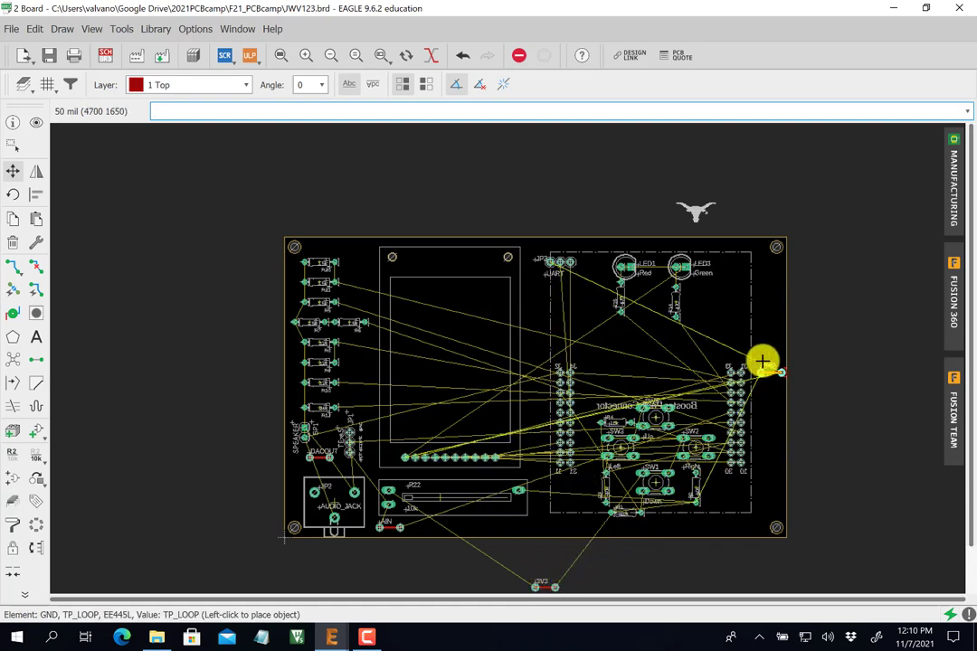
pyautogui.click(749, 295)
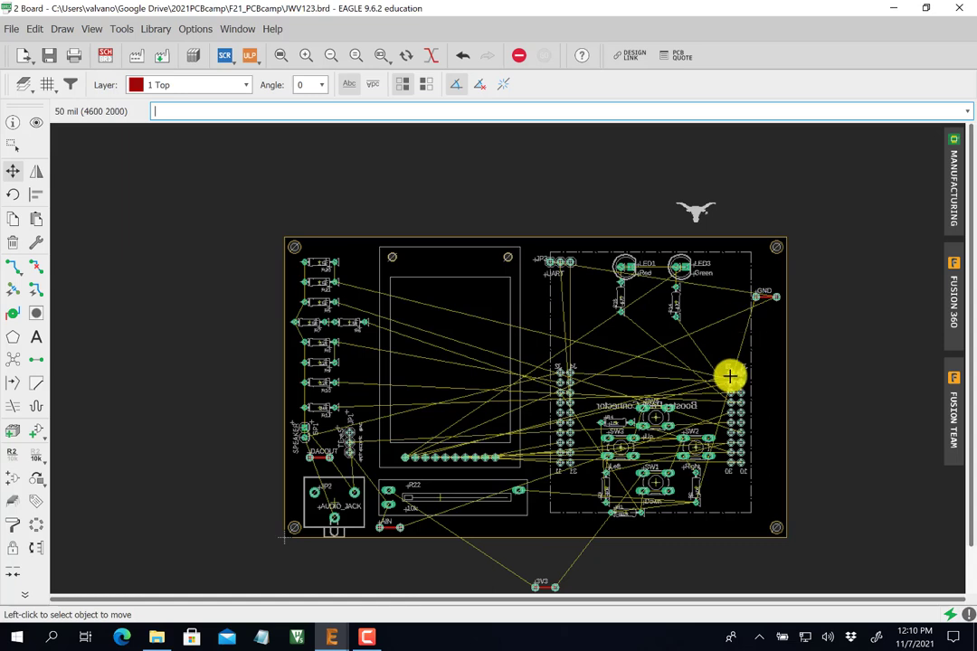
pyautogui.click(536, 587)
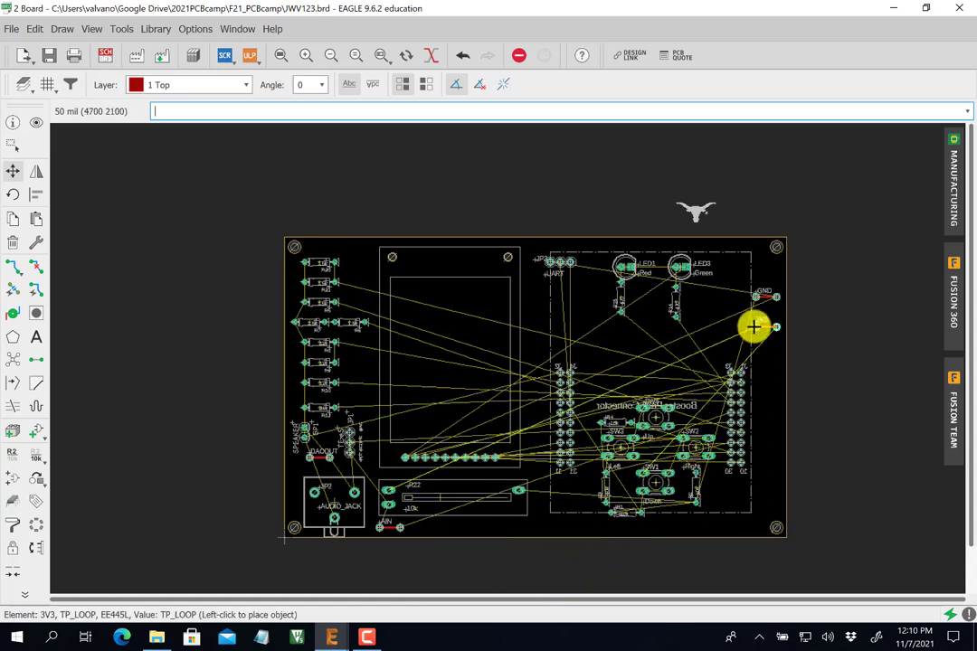
pyautogui.click(754, 327)
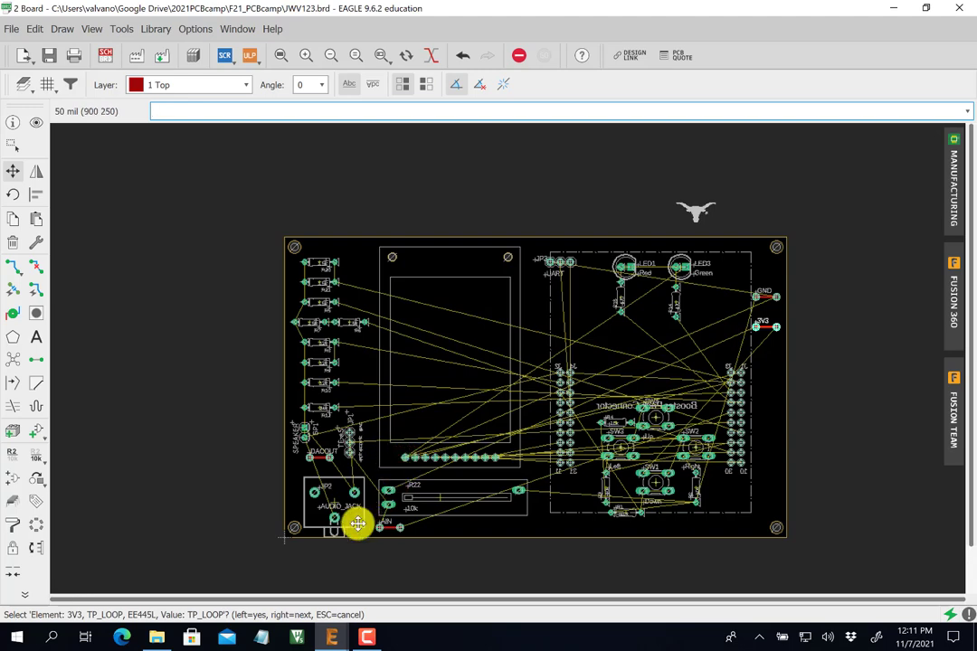
# Move audio jack JP2 down so its body meets the board's bottom edge and the plug opening overhangs the outline.
pyautogui.scroll(1, 348, 539)
pyautogui.scroll(2, 349, 539)
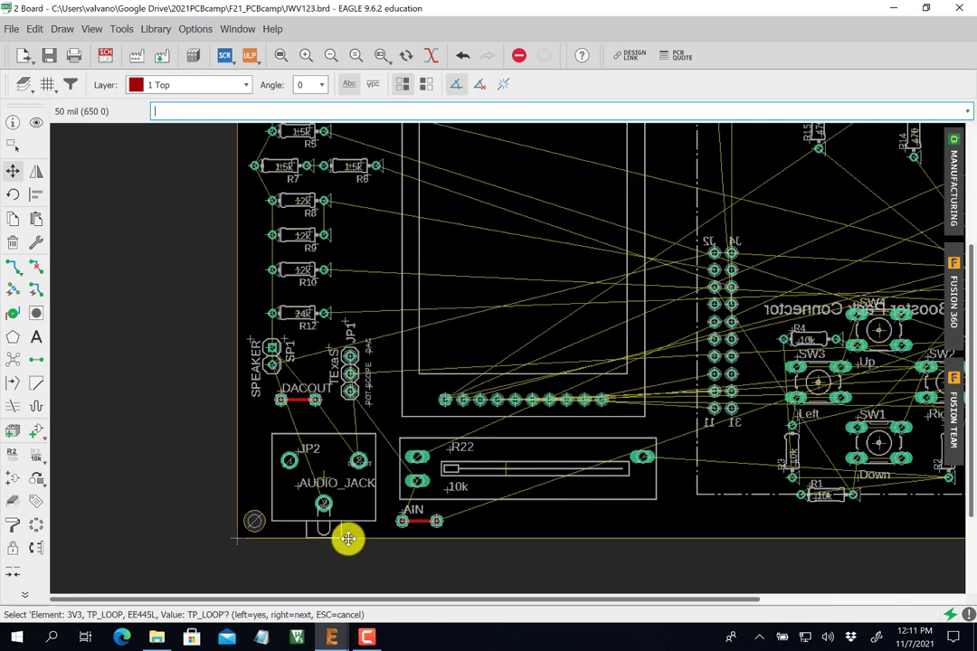
pyautogui.scroll(1, 348, 539)
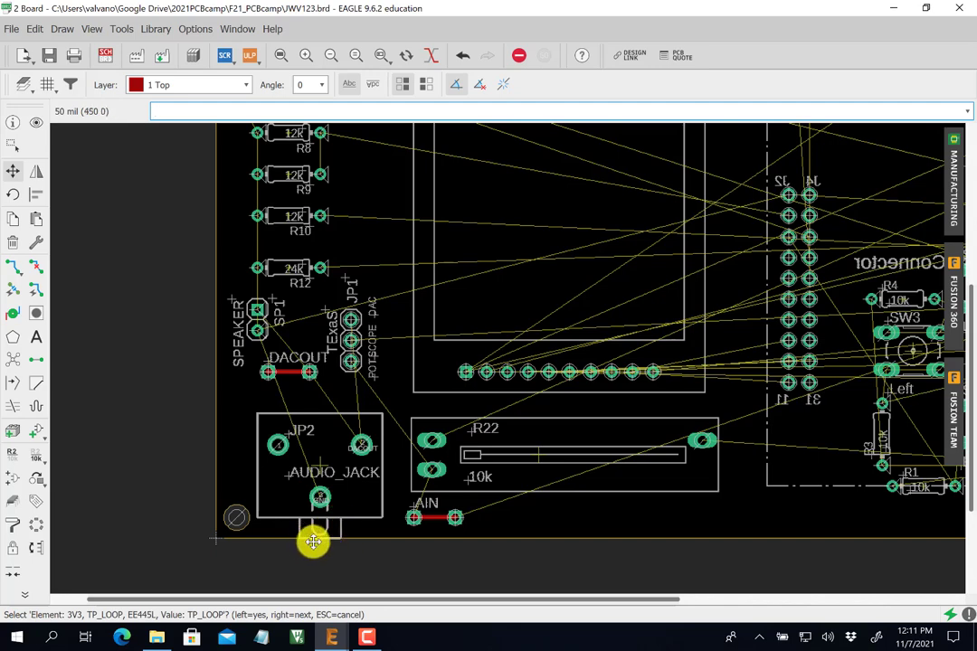
pyautogui.click(13, 172)
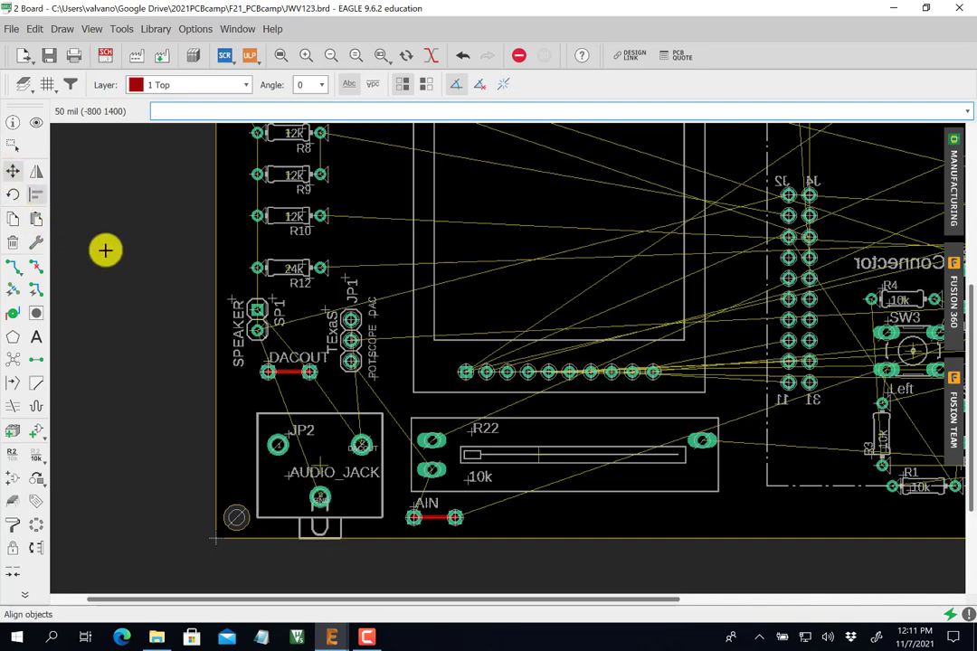
pyautogui.click(320, 465)
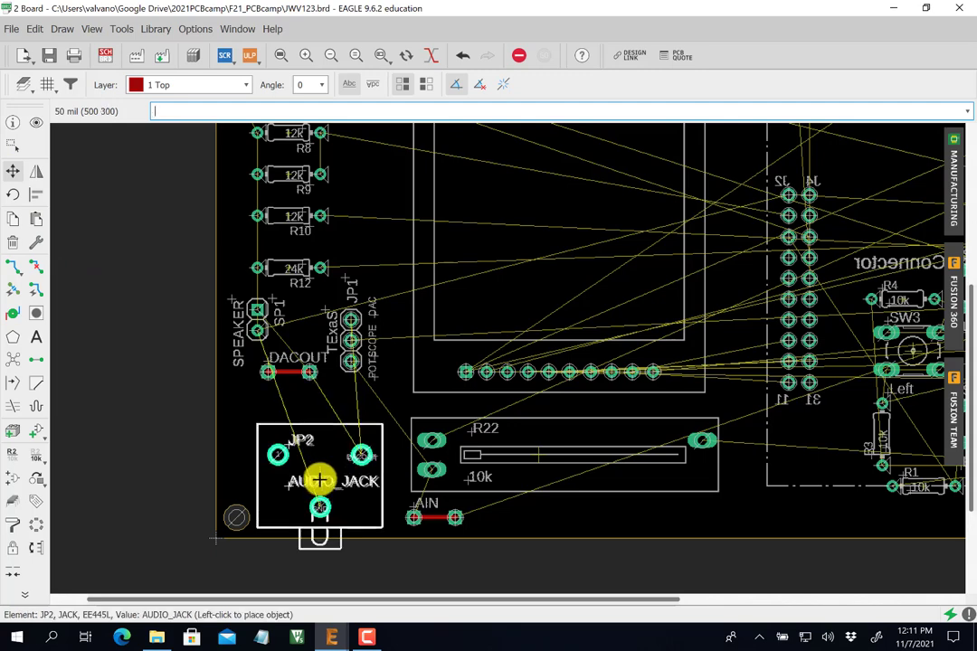
pyautogui.click(320, 486)
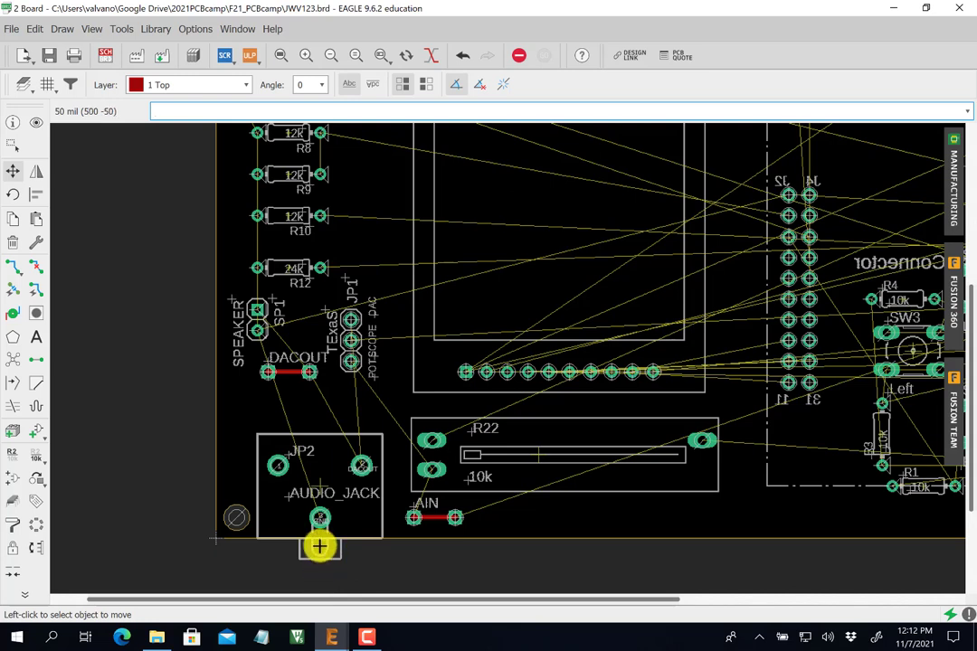
# Move the AIN test loop horizontally to below the right end of slide potentiometer R22.
pyautogui.click(461, 515)
pyautogui.click(432, 516)
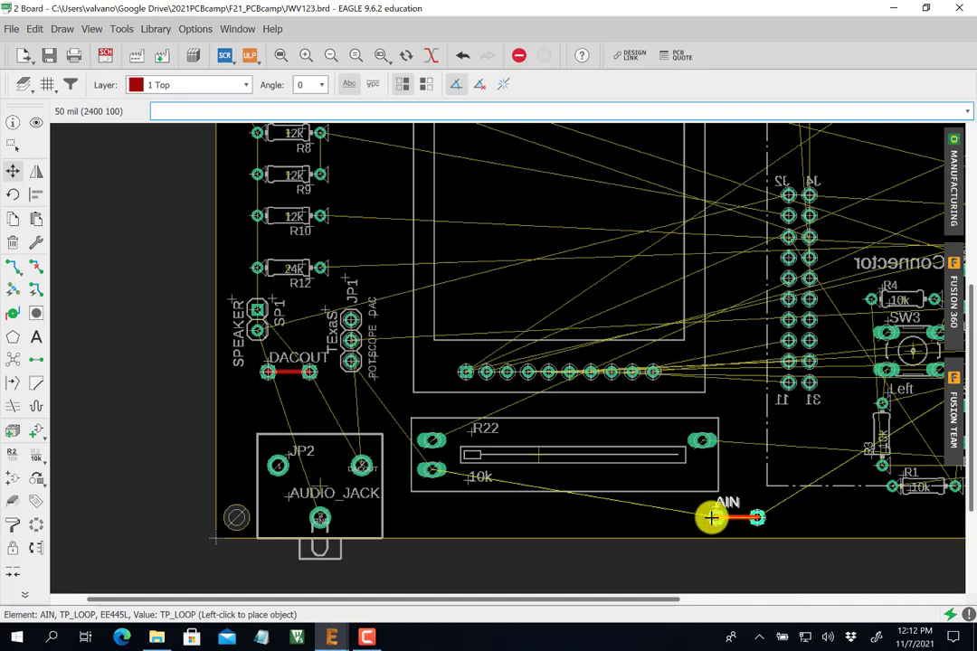
pyautogui.click(710, 517)
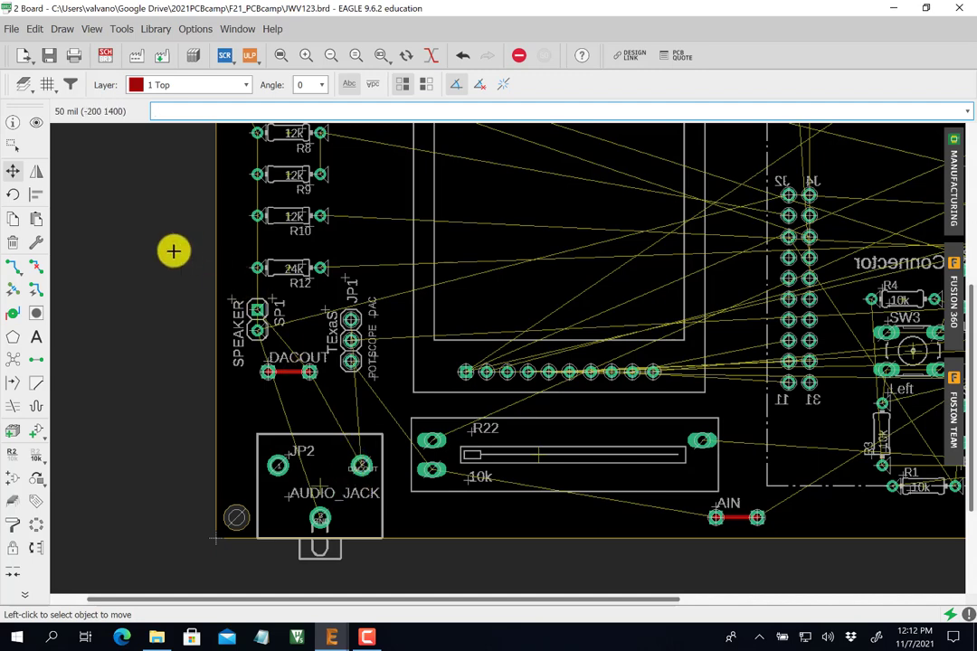
# Mirror audio jack JP2 to the bottom side of the board.
pyautogui.click(13, 169)
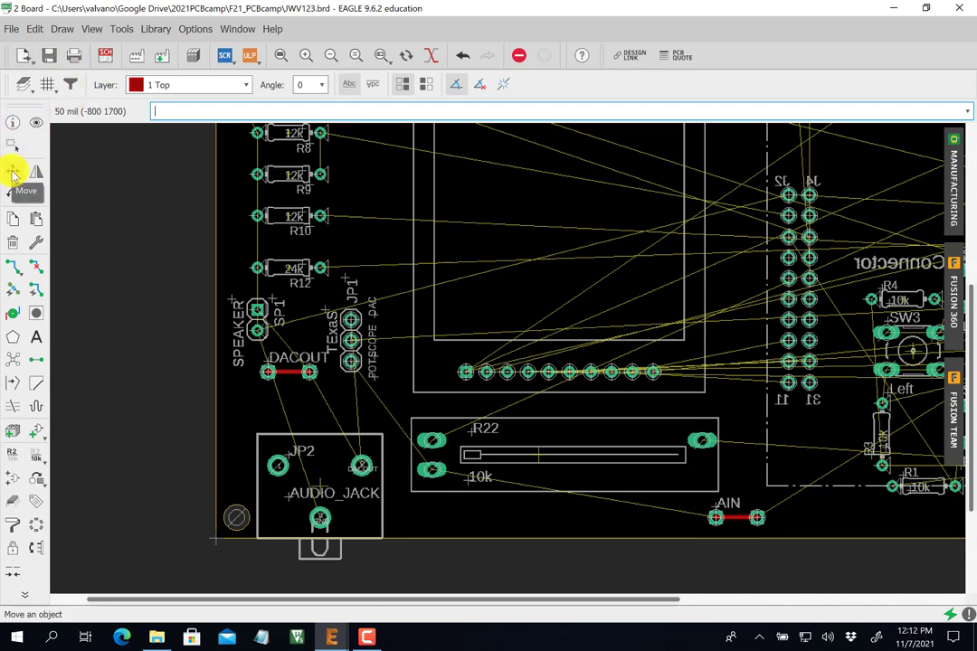
pyautogui.click(34, 30)
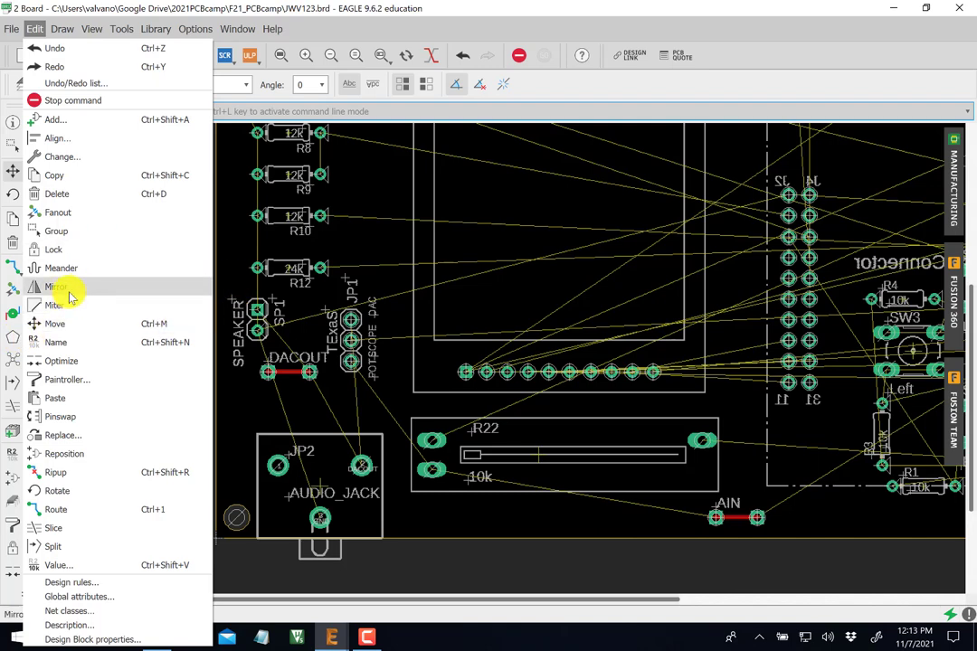
pyautogui.click(73, 291)
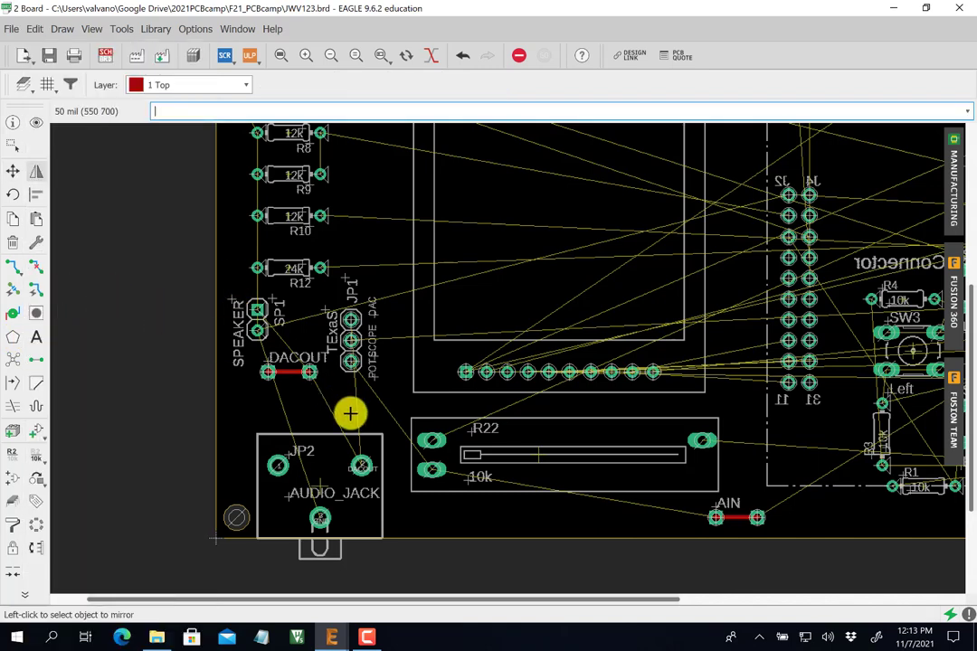
pyautogui.click(320, 486)
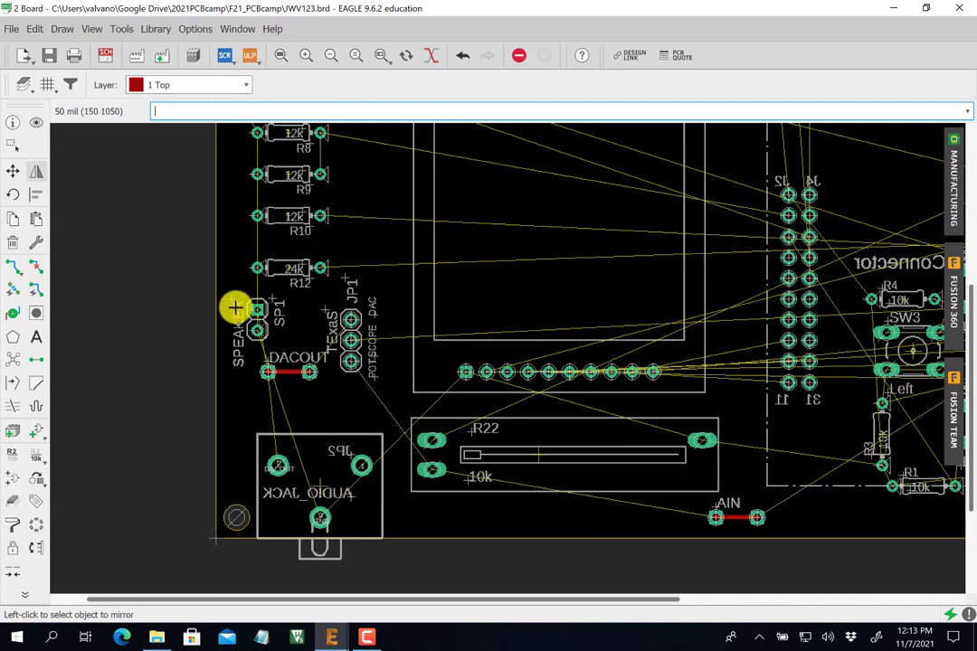
# Shift the mirrored audio jack JP2 about 50 mil right along the board's bottom edge, away from the corner mounting hole.
pyautogui.click(12, 174)
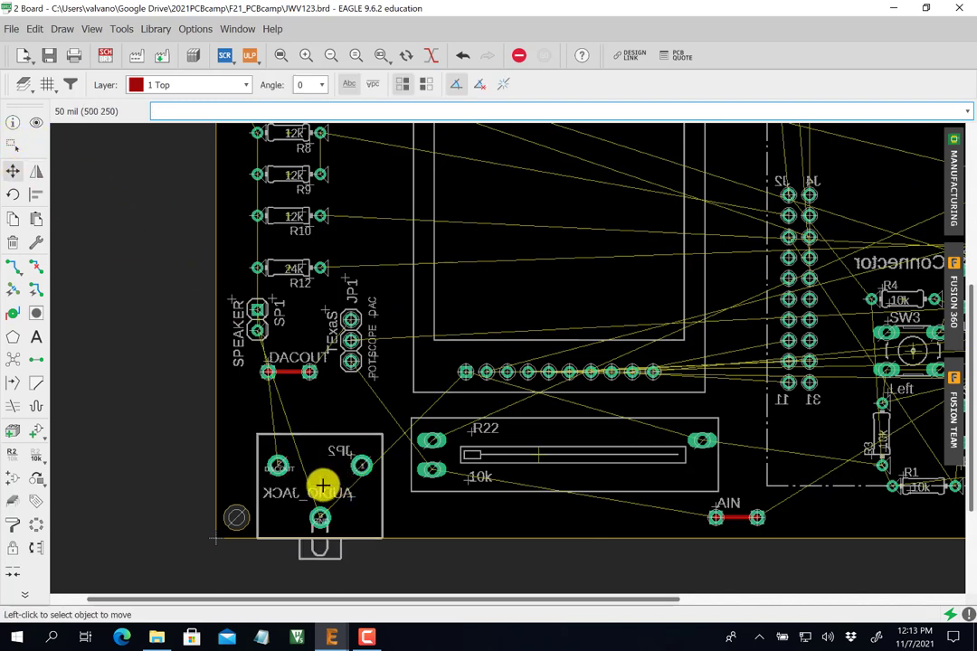
pyautogui.click(339, 487)
pyautogui.click(363, 486)
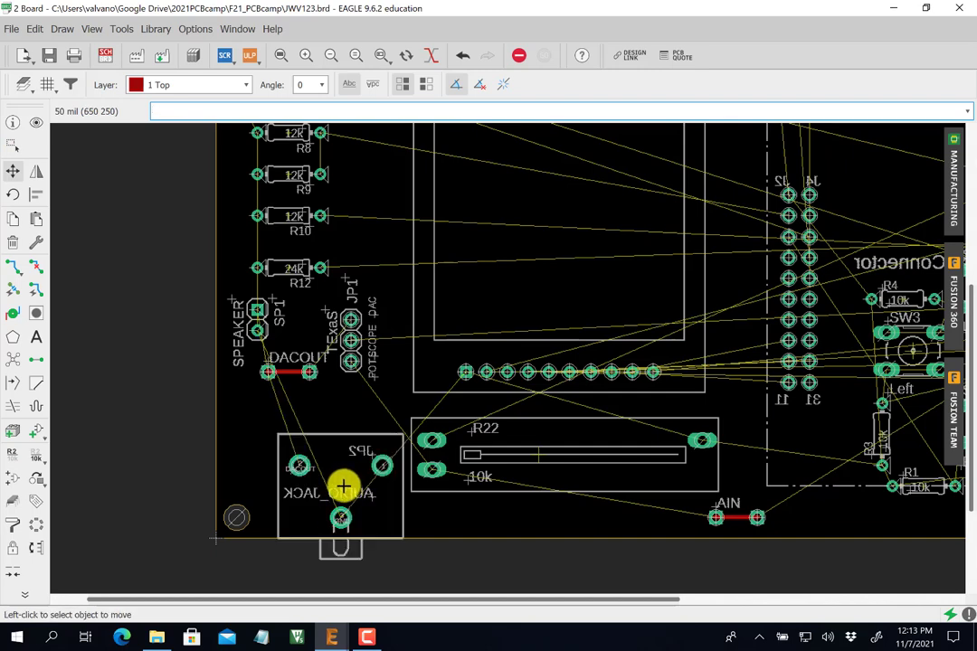
pyautogui.click(343, 485)
pyautogui.click(335, 486)
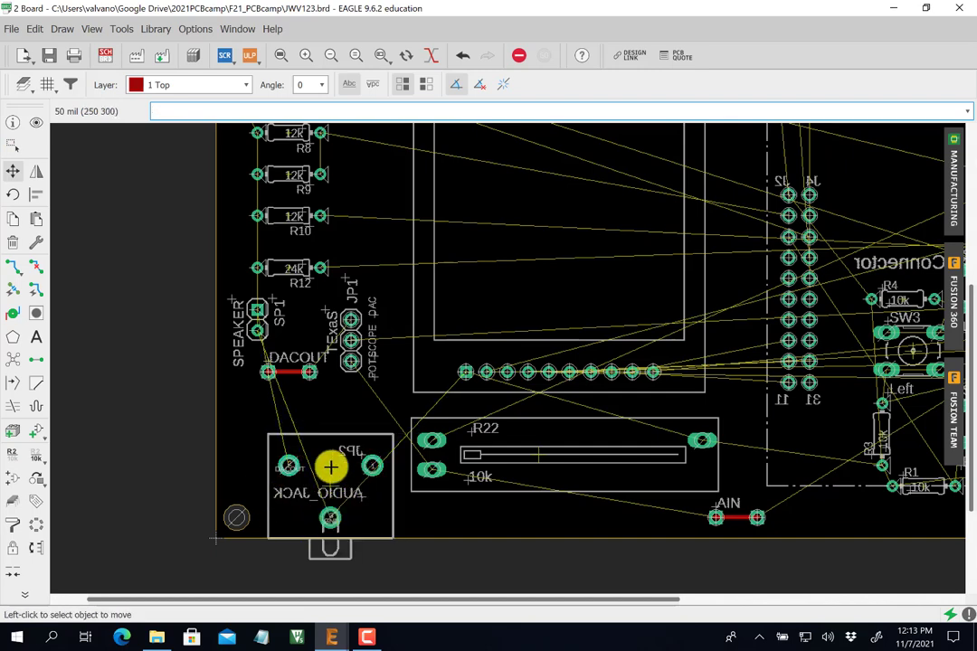
# Inspect the properties of JP2's AUDIO_JACK value label, including its mirror setting and layer.
pyautogui.click(14, 121)
pyautogui.click(363, 497)
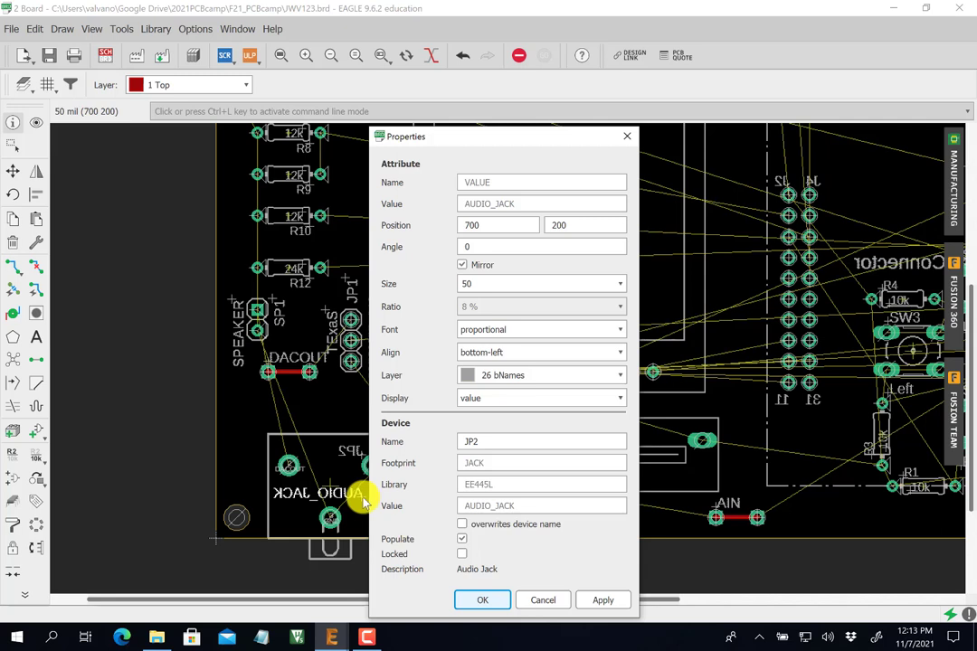
pyautogui.click(484, 600)
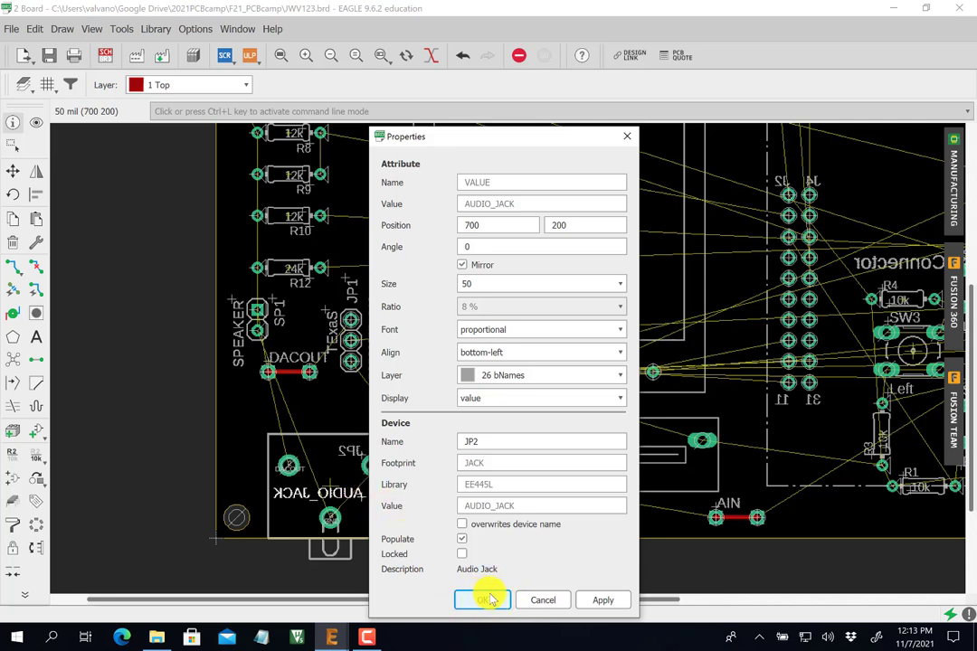
pyautogui.click(484, 601)
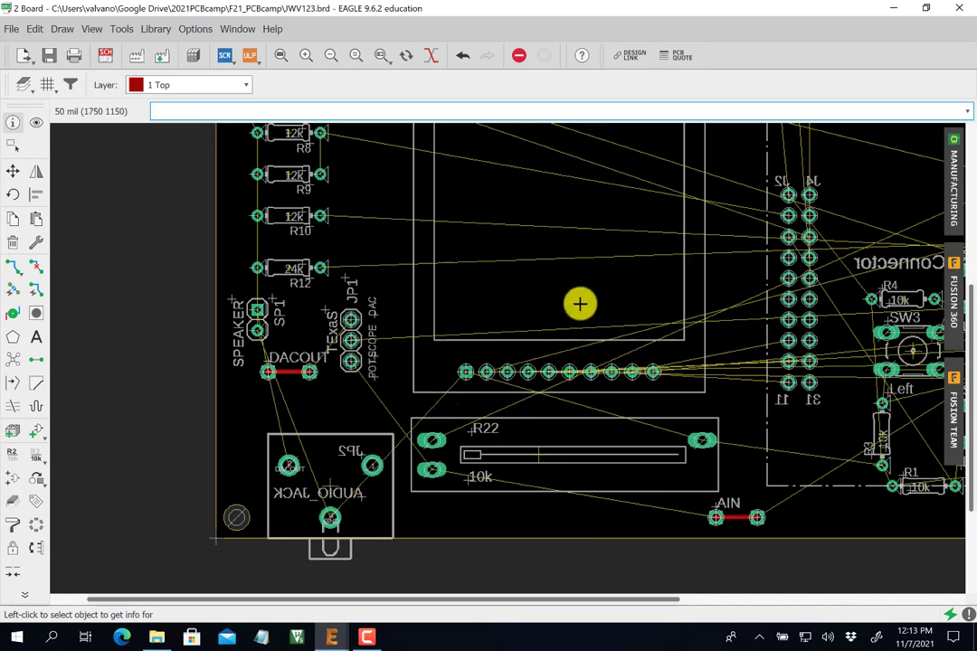
# Group the longhorn logo above the board, move it inside the outline near the lower-right mounting hole, and save the board.
pyautogui.scroll(-3, 582, 306)
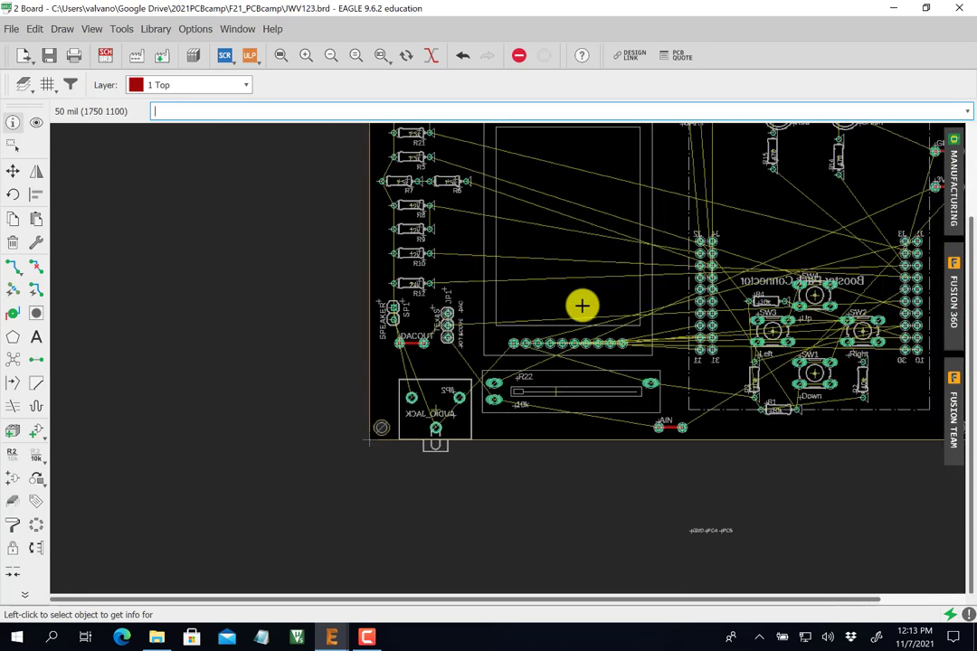
pyautogui.moveTo(969, 342); pyautogui.dragTo(880, 172)
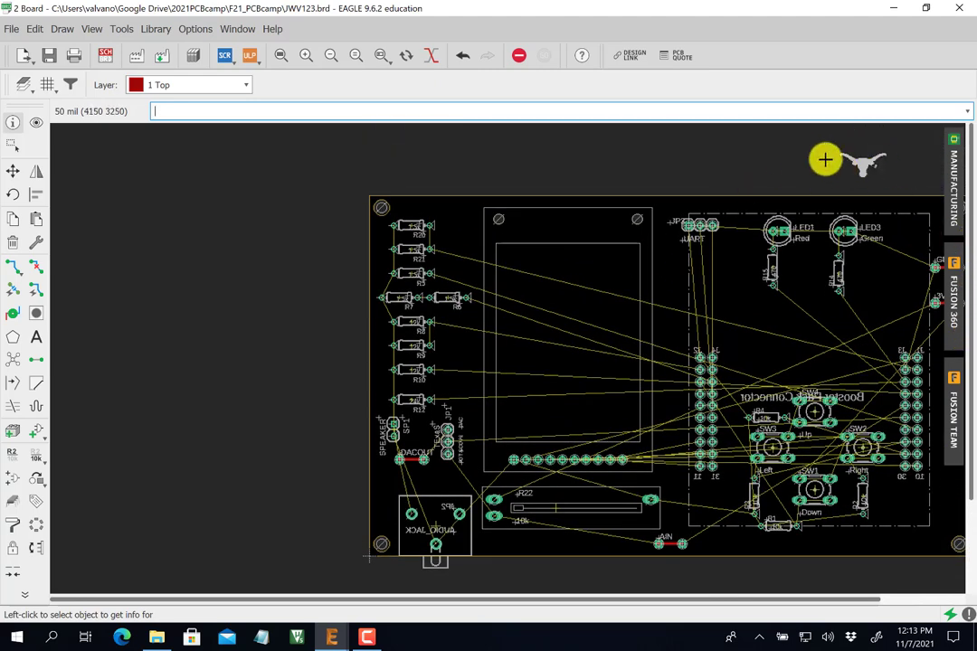
pyautogui.click(12, 146)
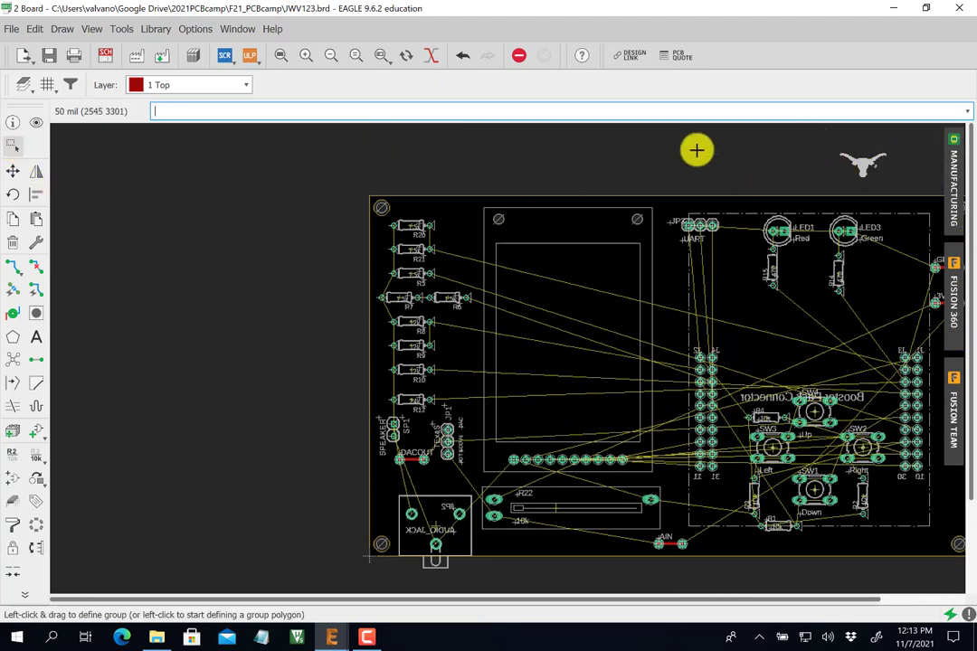
pyautogui.moveTo(813, 133); pyautogui.dragTo(908, 186)
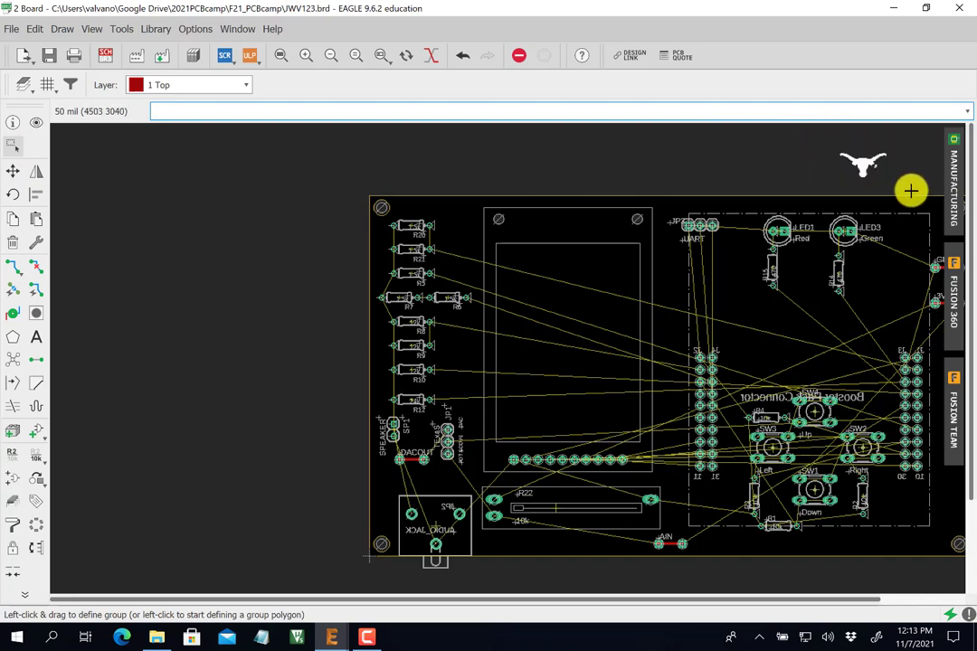
pyautogui.click(16, 184)
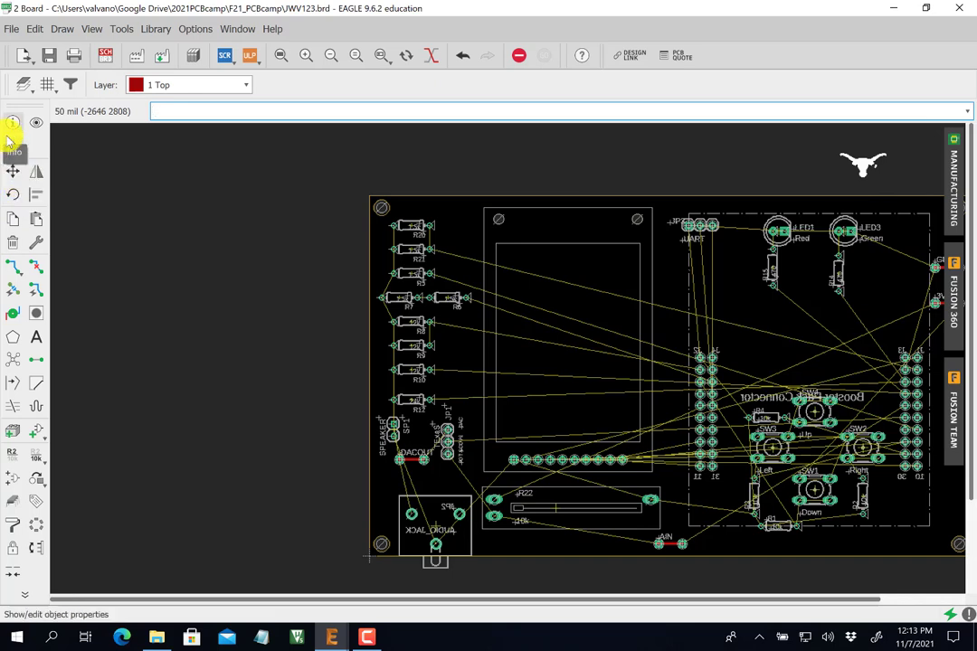
pyautogui.click(12, 171)
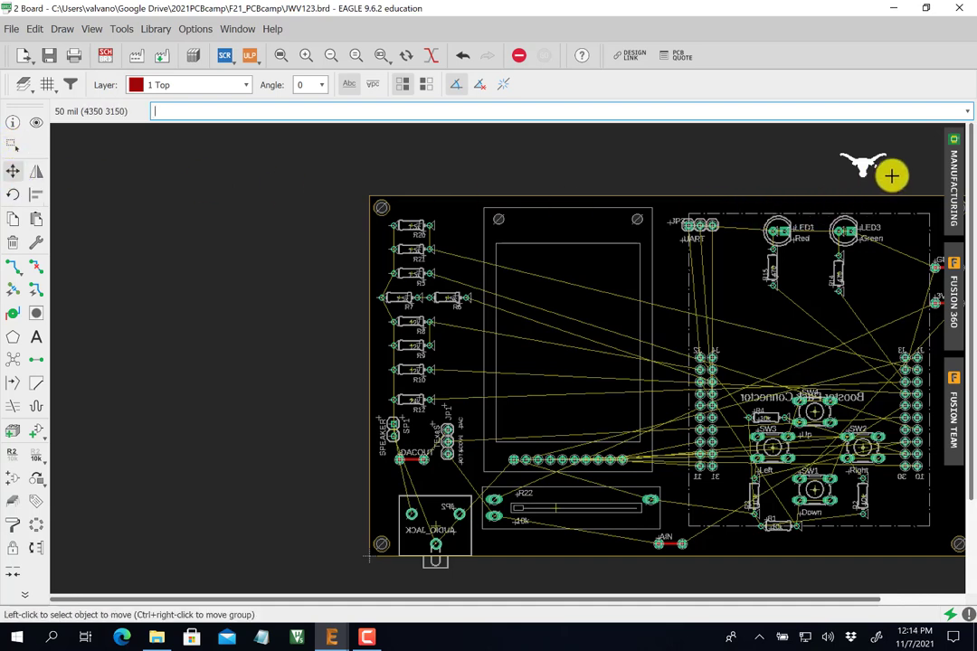
pyautogui.keyDown('ctrl'); pyautogui.rightClick(884, 174); pyautogui.keyUp('ctrl')
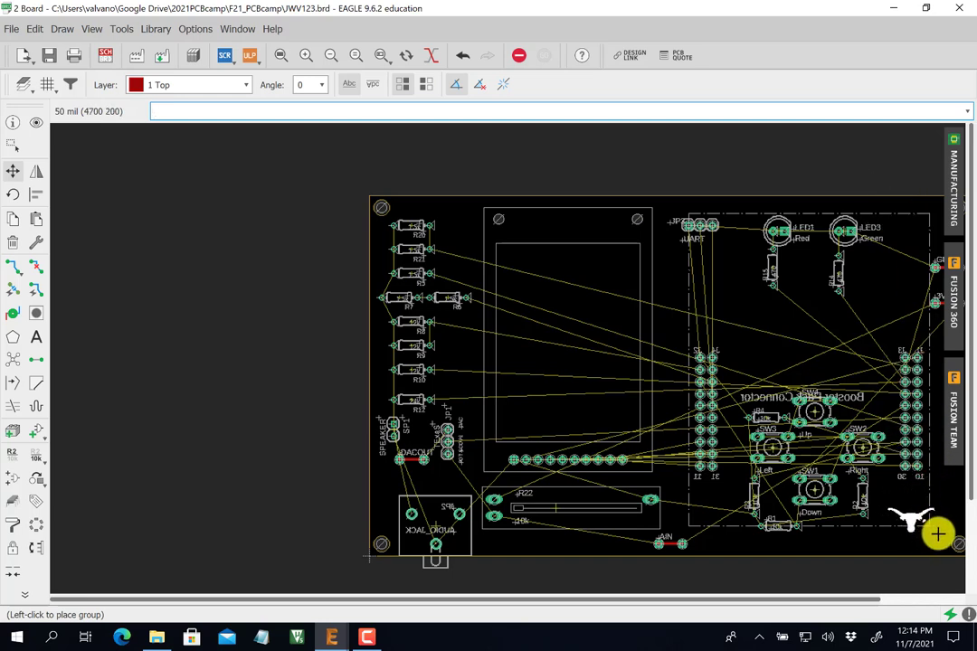
pyautogui.click(946, 524)
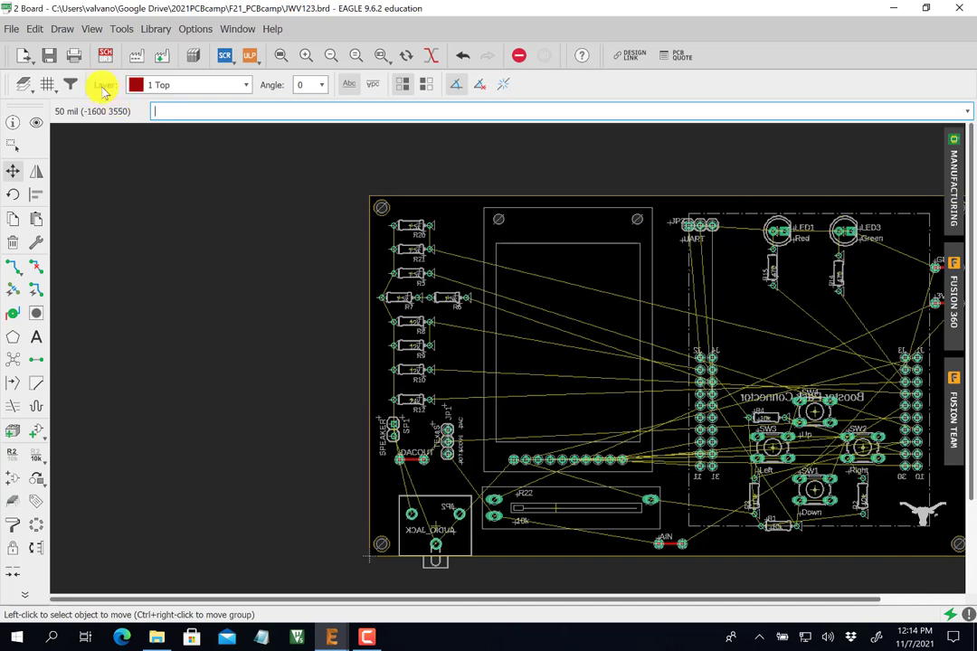
pyautogui.click(49, 55)
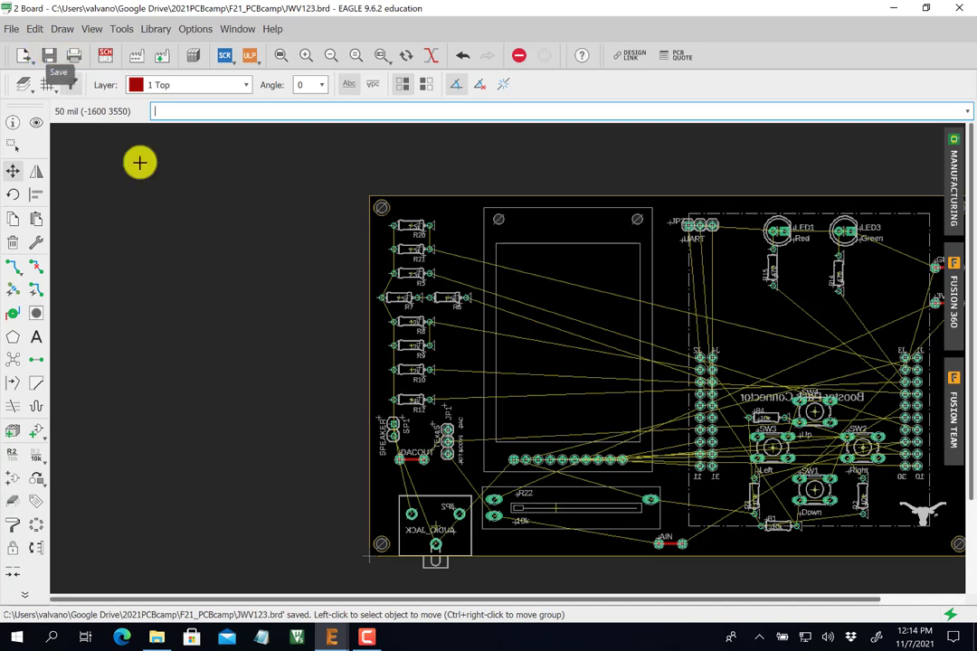
# Run a design rule check on the whole board with the default rules.
pyautogui.moveTo(552, 600); pyautogui.dragTo(628, 600)
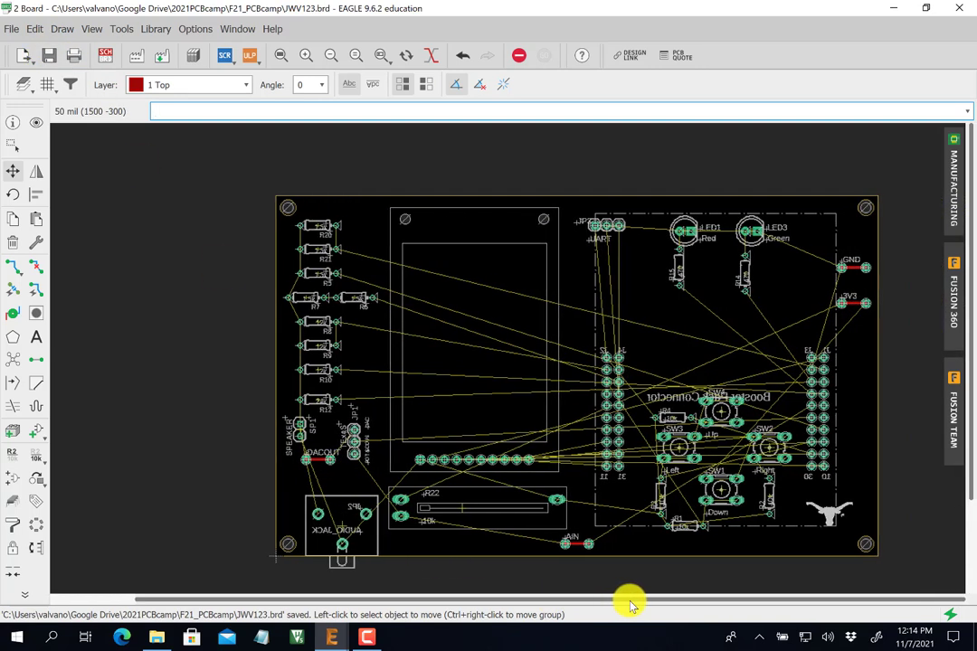
pyautogui.click(155, 28)
pyautogui.moveTo(123, 32)
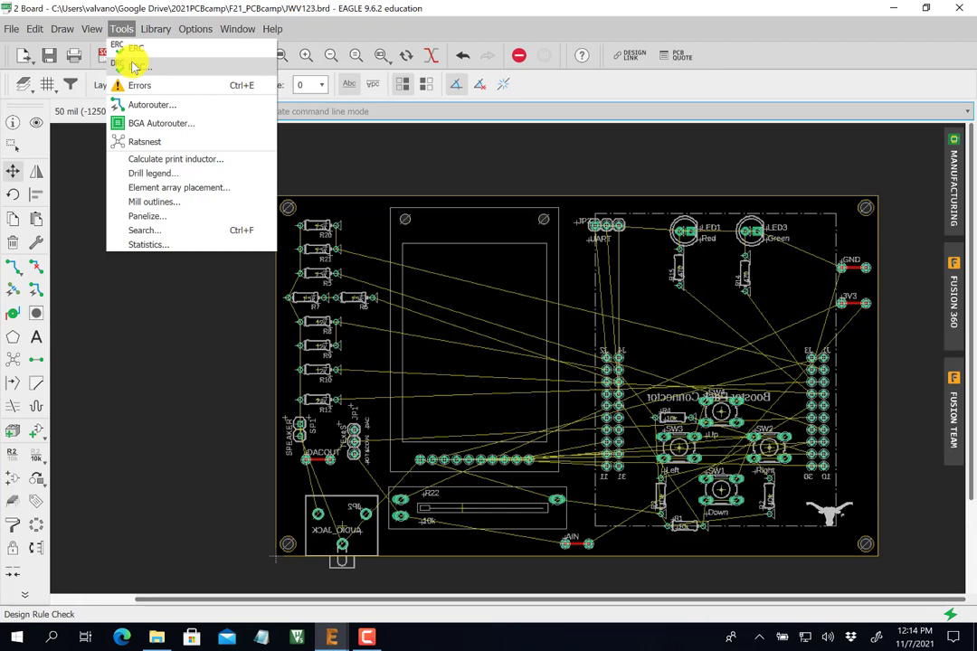
pyautogui.click(133, 67)
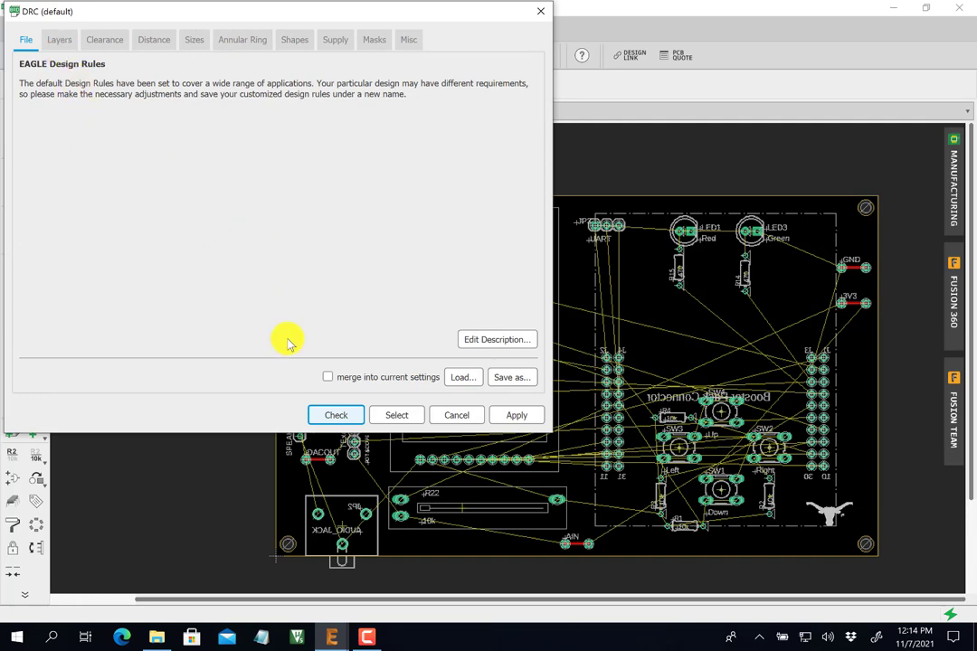
pyautogui.click(332, 417)
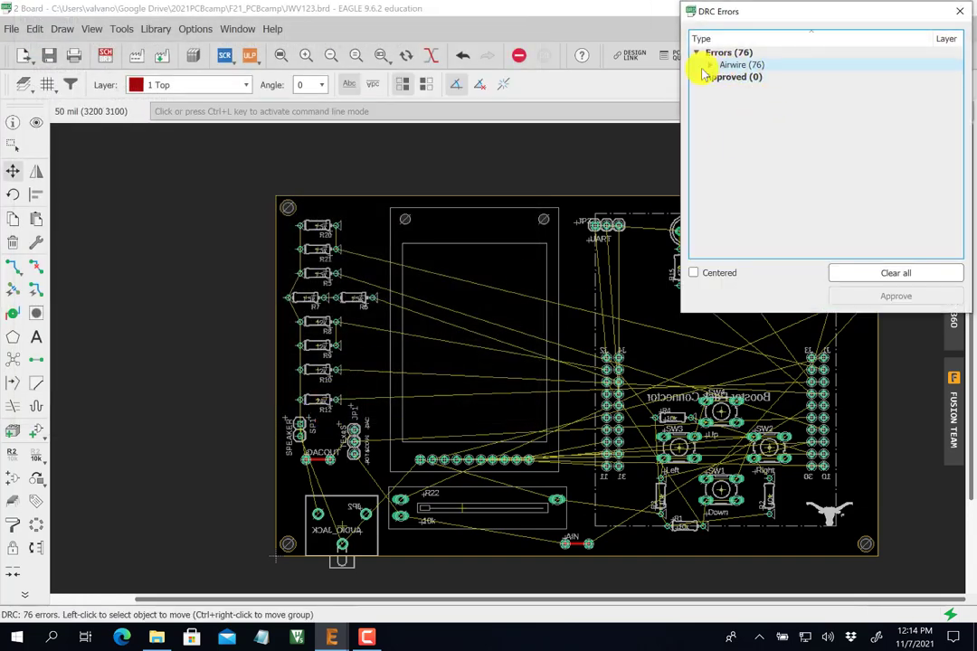
# Expand the Airwire errors, examine one of them on the board, and close the error list.
pyautogui.click(709, 65)
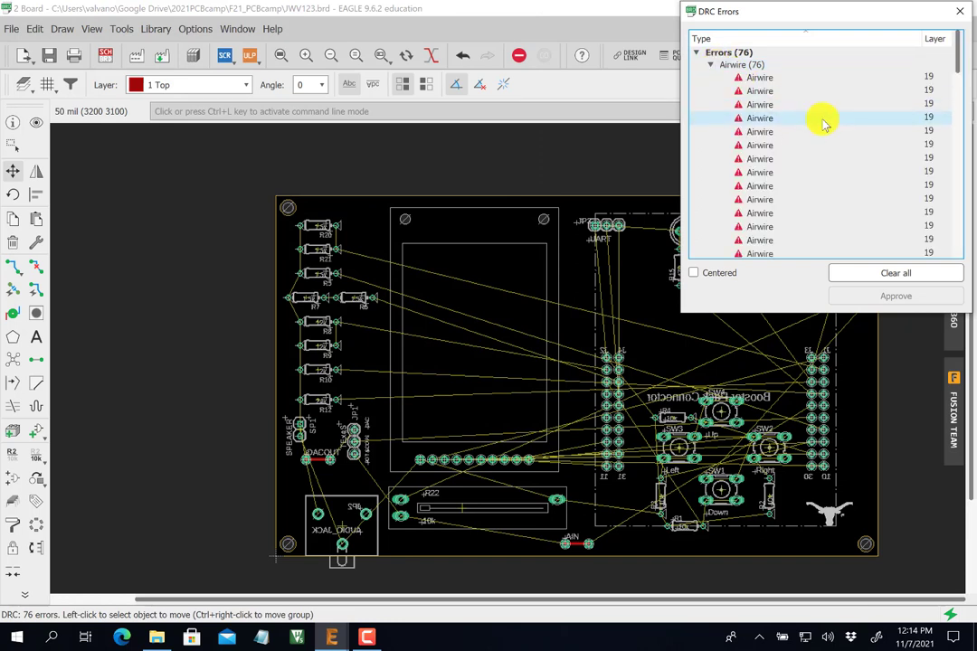
pyautogui.scroll(-1, 824, 124)
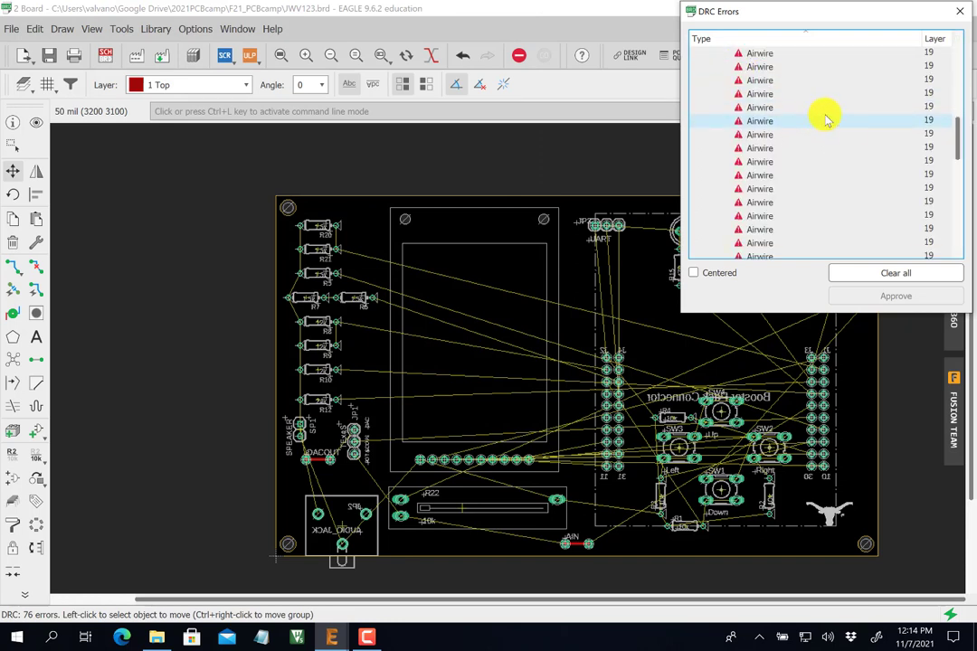
pyautogui.scroll(-2, 824, 116)
pyautogui.click(823, 108)
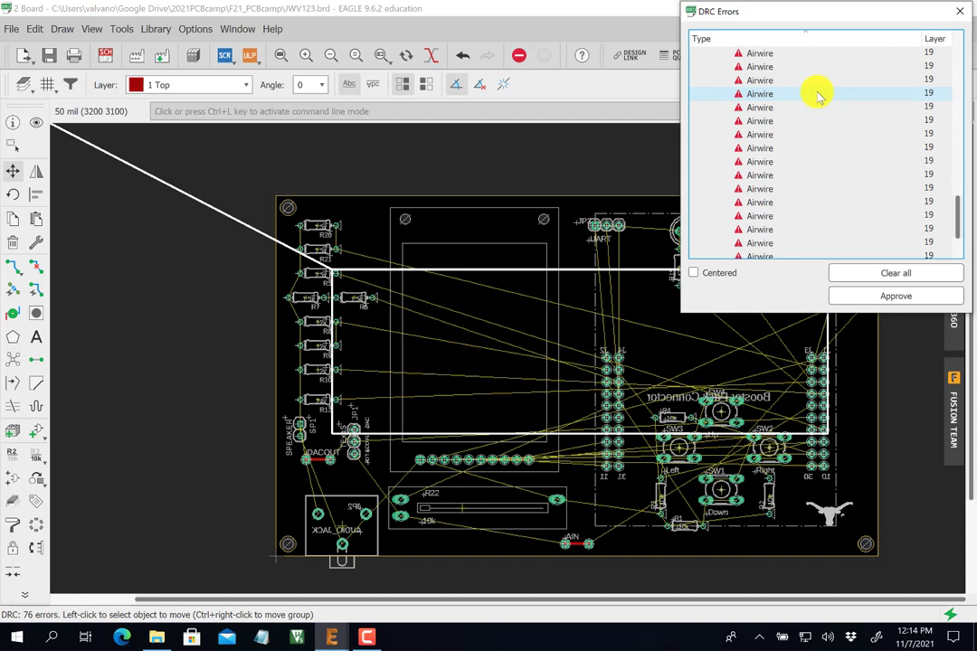
pyautogui.scroll(1, 818, 94)
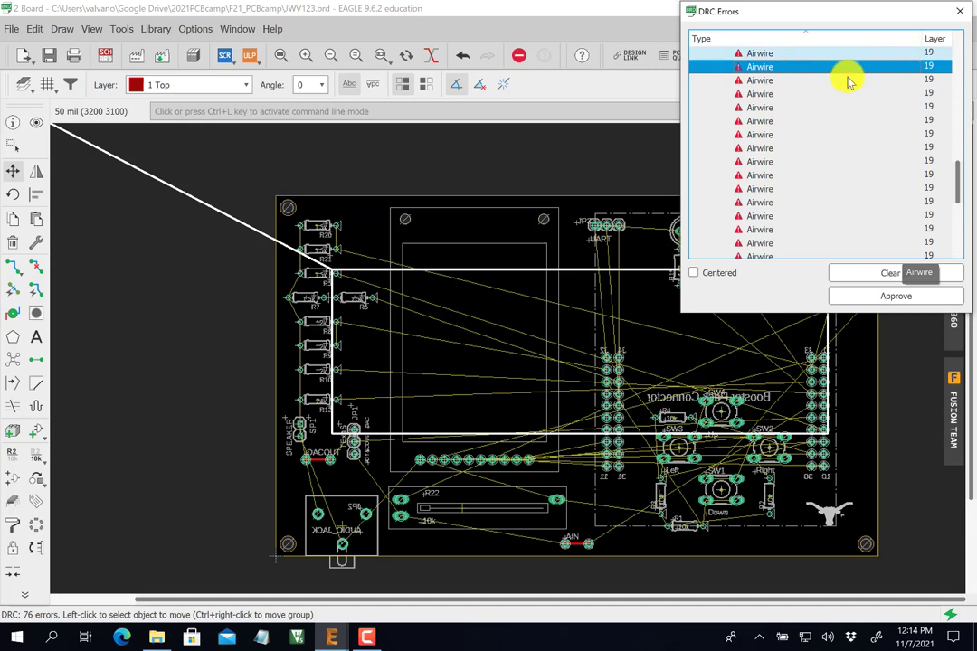
pyautogui.click(642, 10)
pyautogui.click(958, 11)
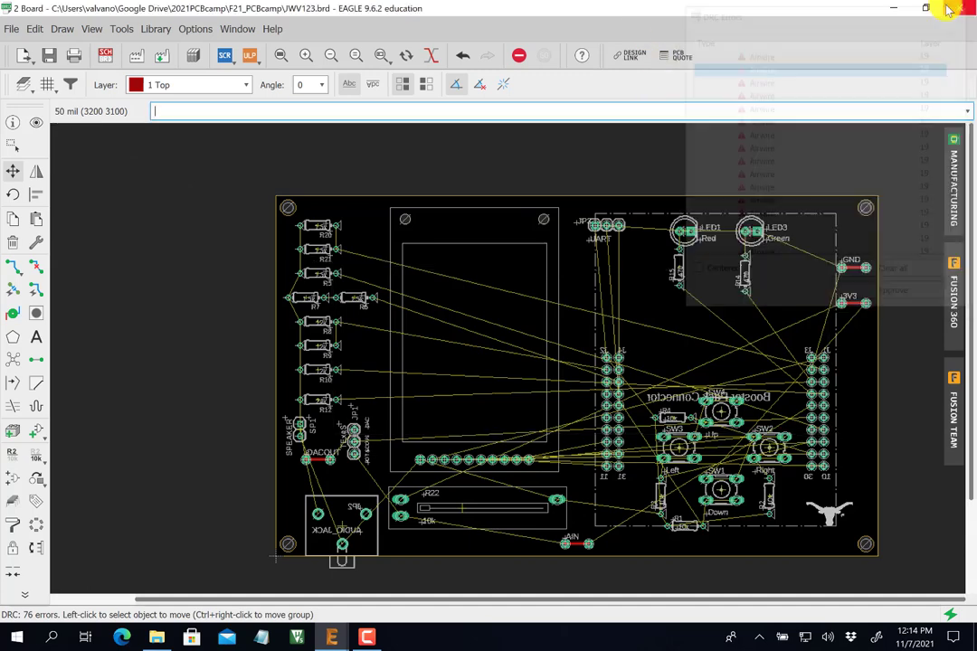
pyautogui.click(324, 52)
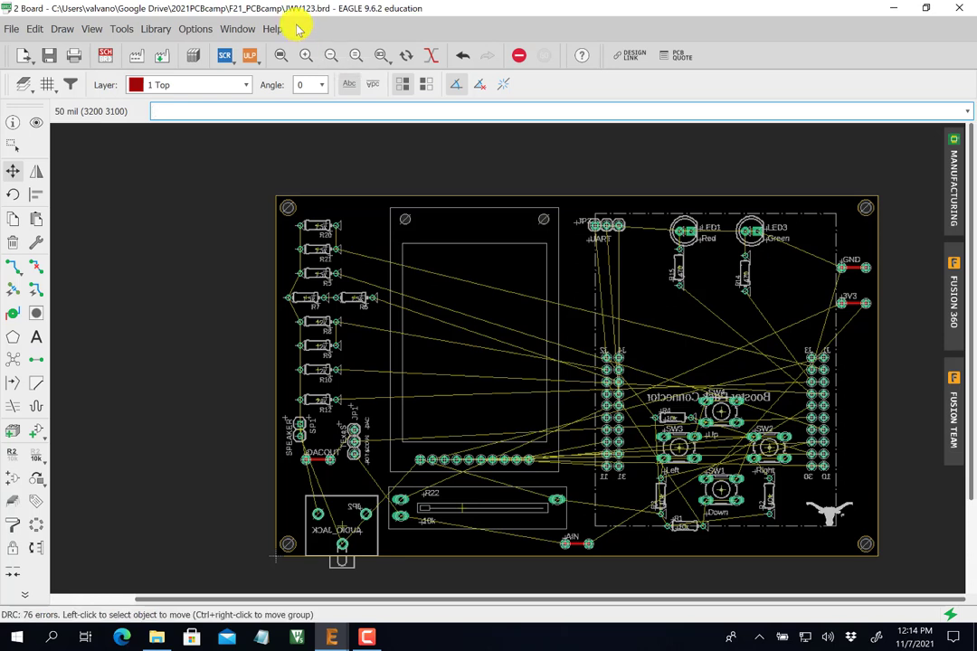